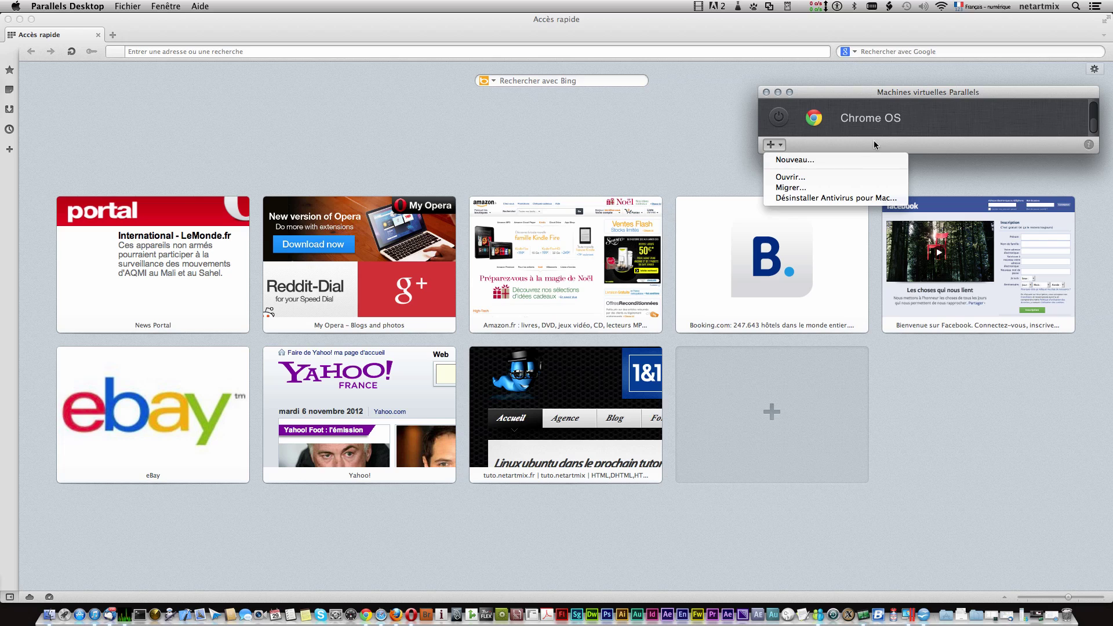
Step: Show the virtual machine list with the Chrome OS machine and open the add-machine choices
left_click(875, 138)
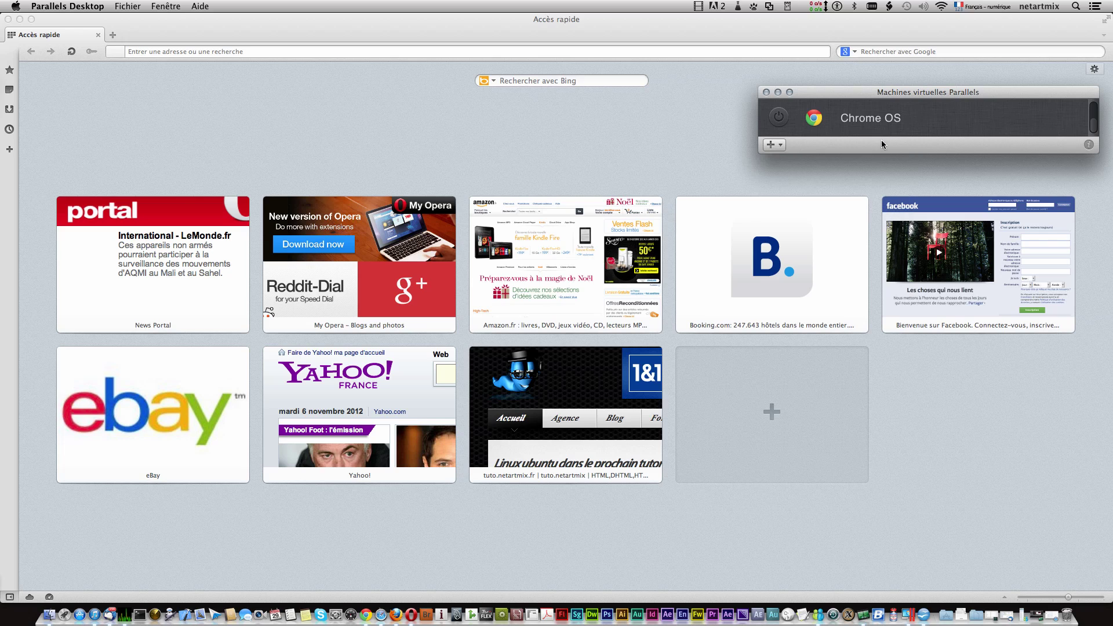
right_click(908, 612)
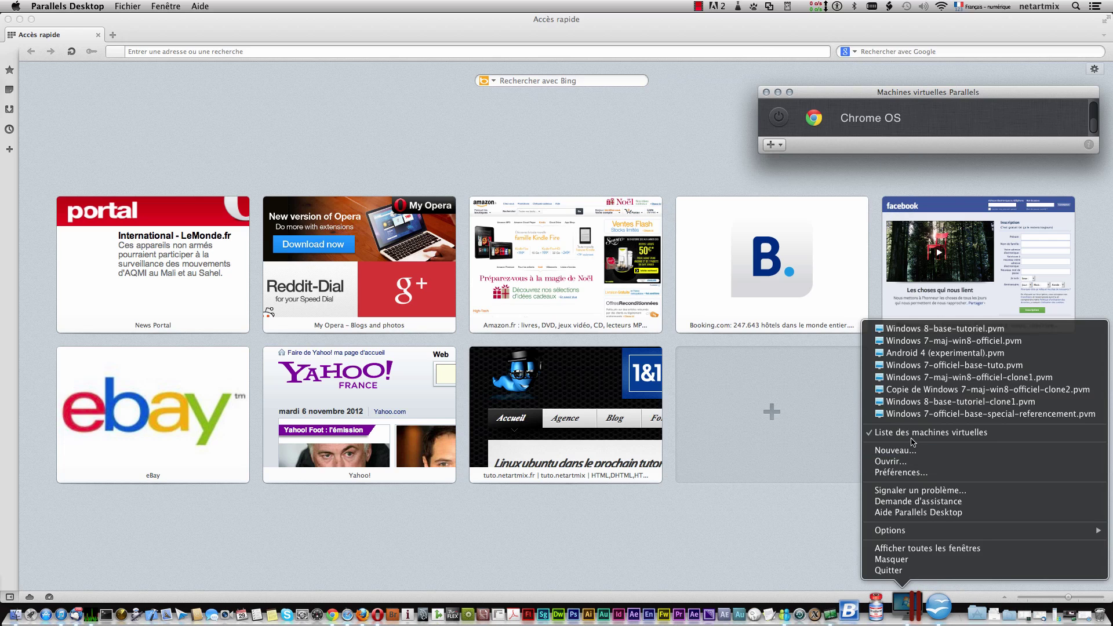
left_click(944, 436)
left_click(775, 144)
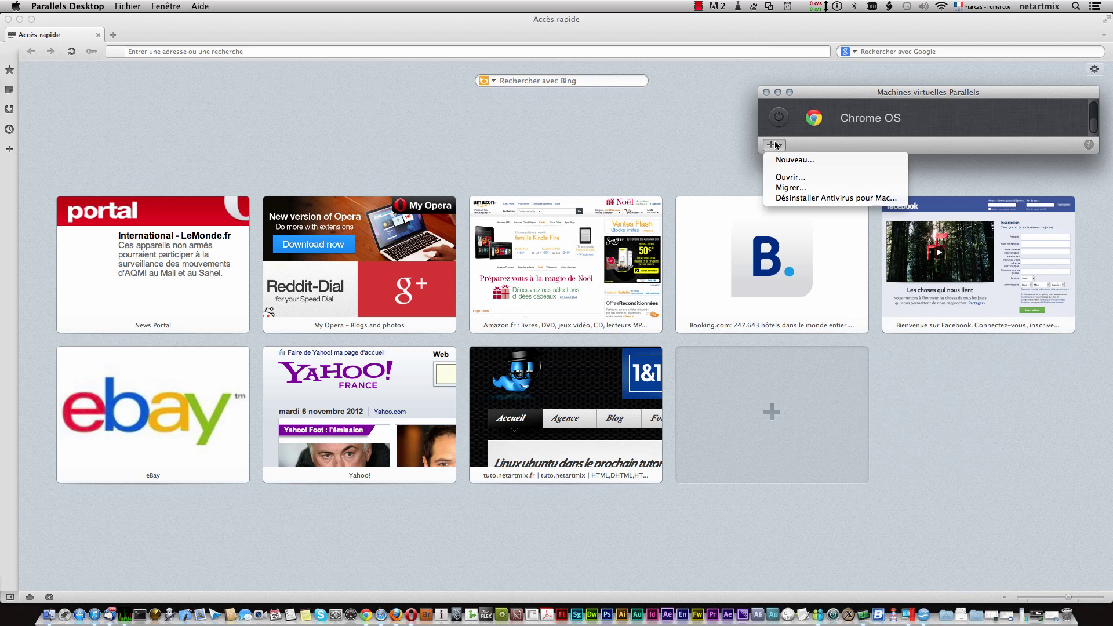
Step: Start a new machine using Installer Windows ou autre OS from ubuntu-12.04-desktop-i386.iso
left_click(786, 160)
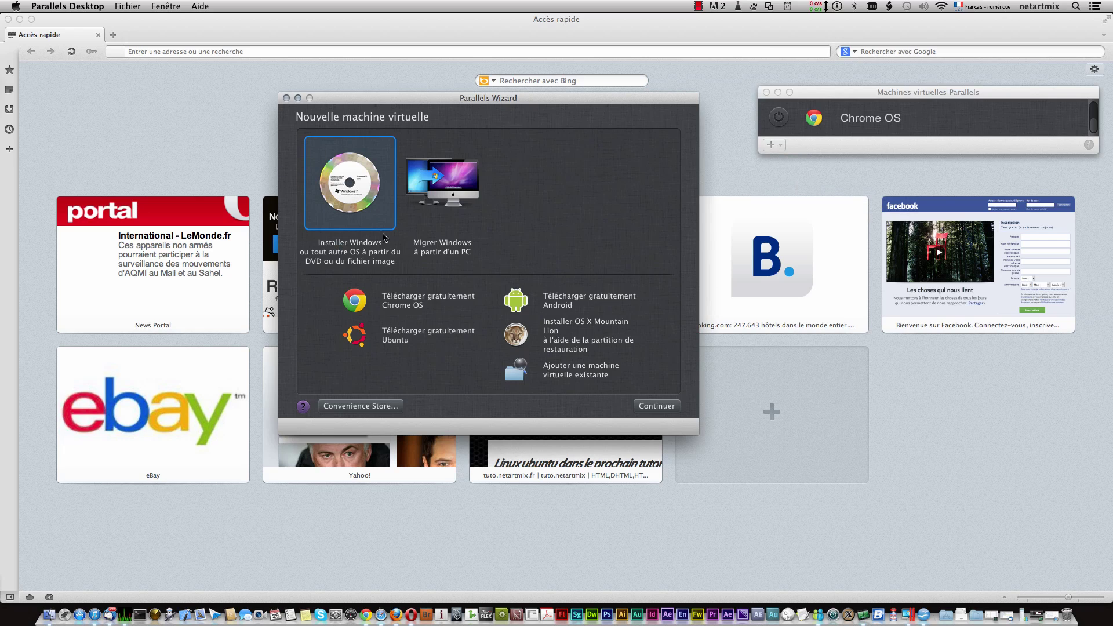
left_click(657, 407)
left_click(553, 326)
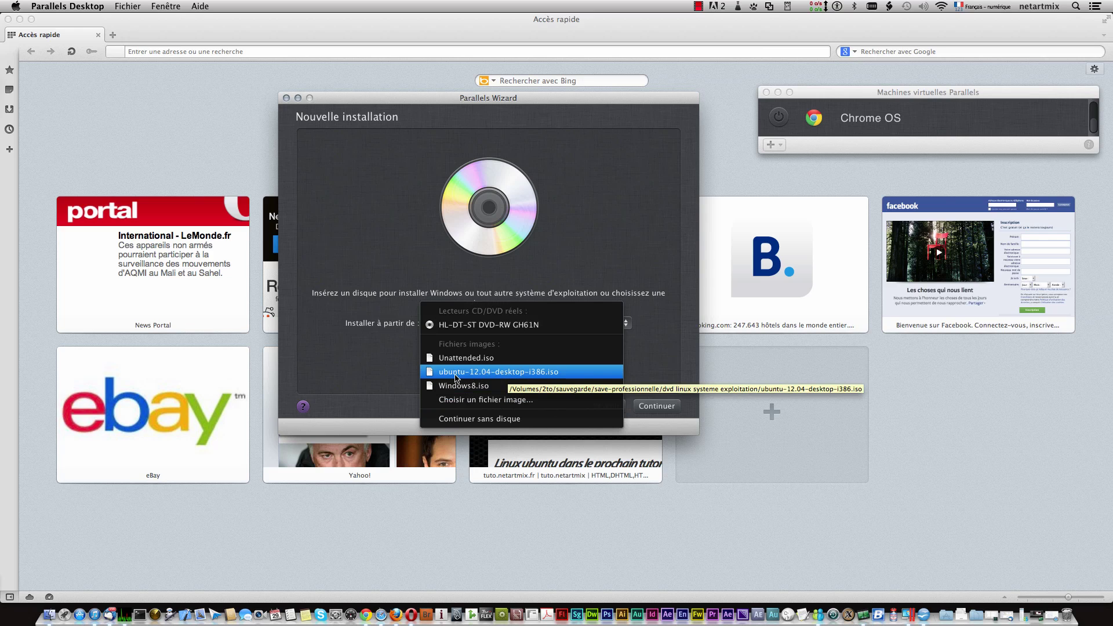
left_click(492, 375)
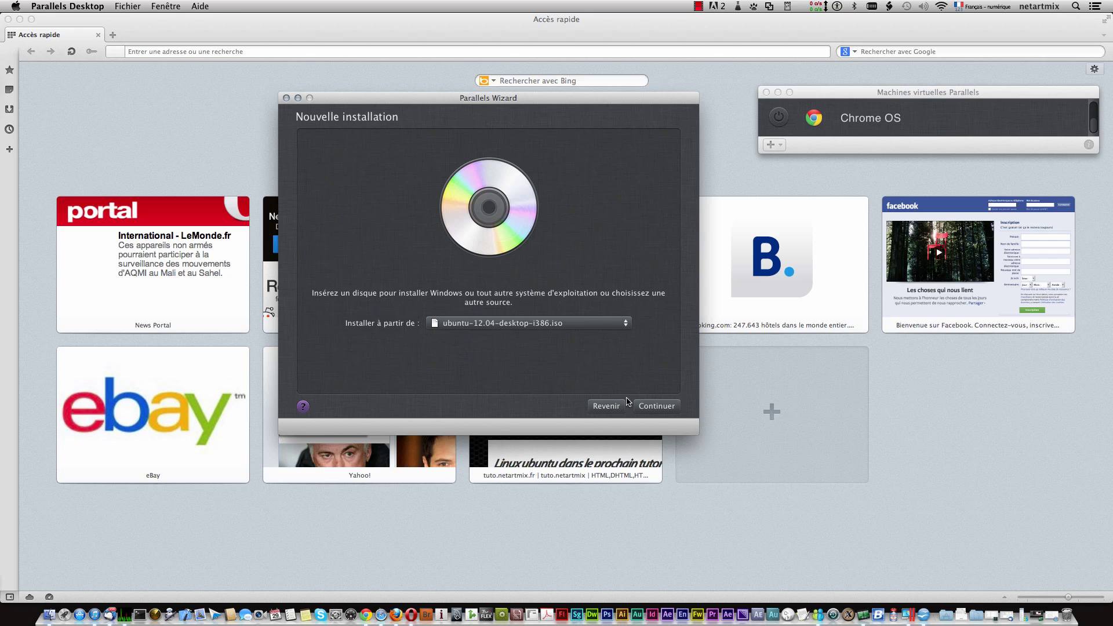
left_click(652, 407)
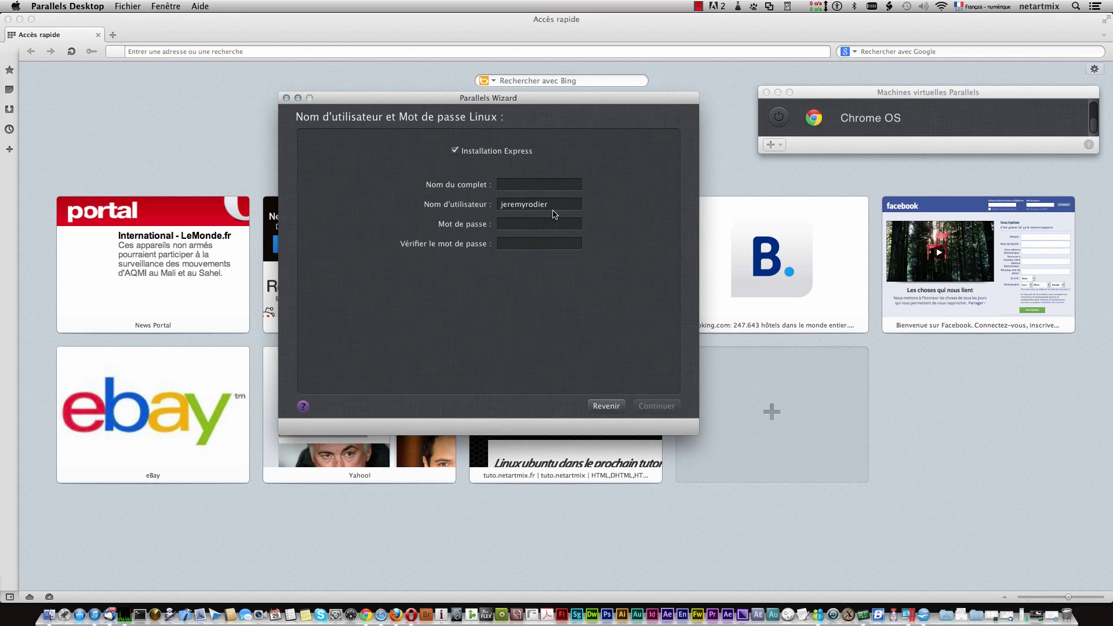
Step: Replace the Nom d'utilisateur with the new username and copy it into the full name field
left_click(553, 206)
left_click_drag(551, 204, 497, 204)
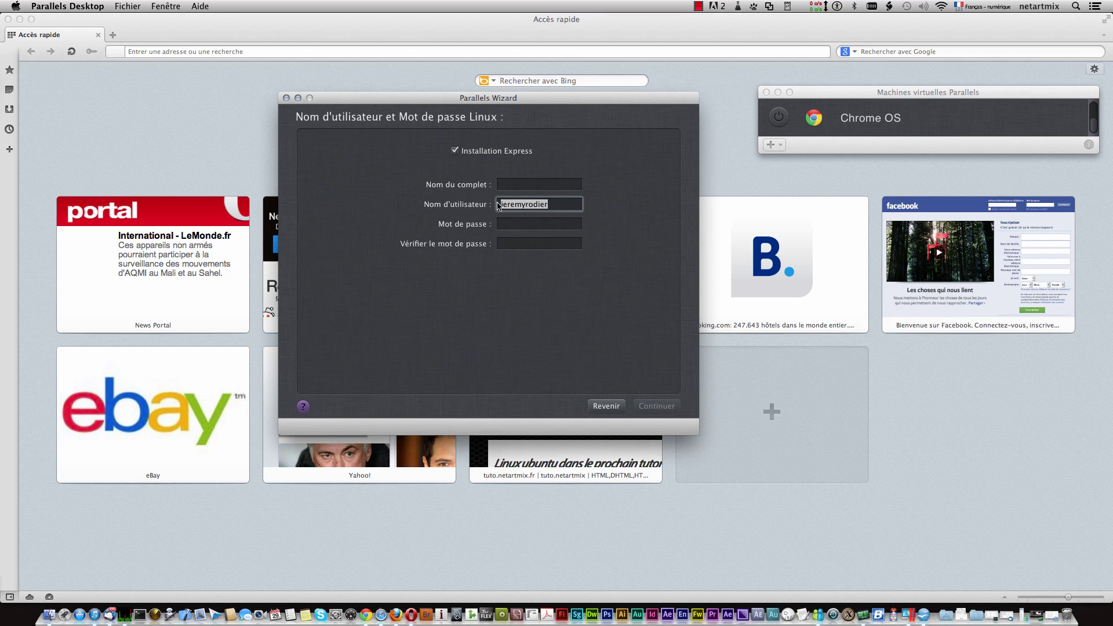
type("netartmix")
left_click_drag(544, 205, 498, 205)
key("super+c")
left_click(549, 186)
key("super+v")
Step: Enter and confirm the account password, then continue to the naming page
left_click(545, 224)
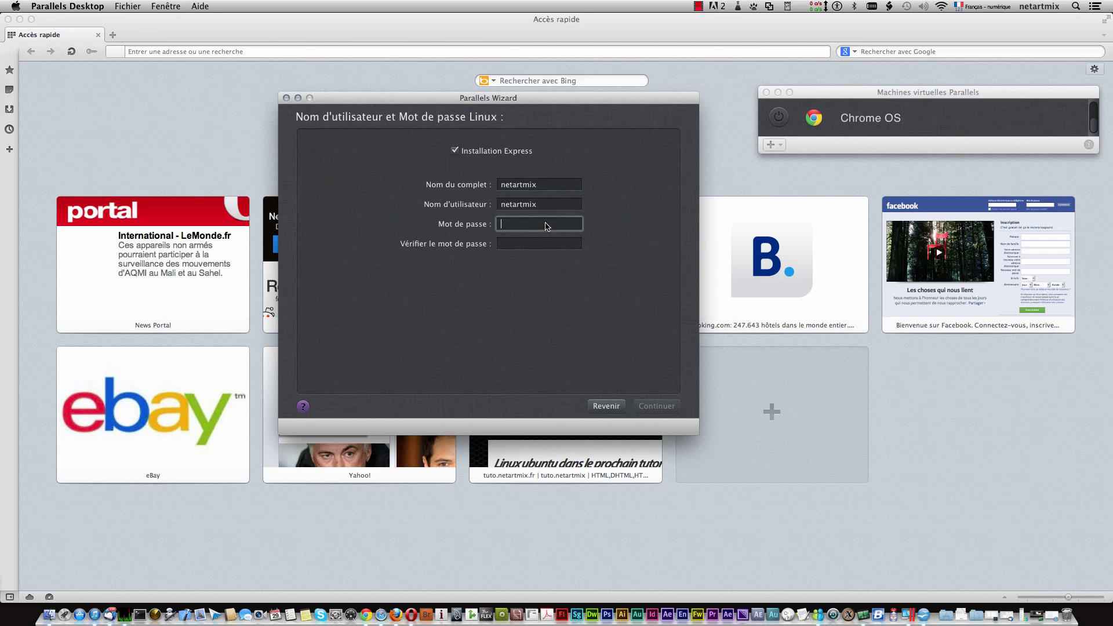
left_click(549, 244)
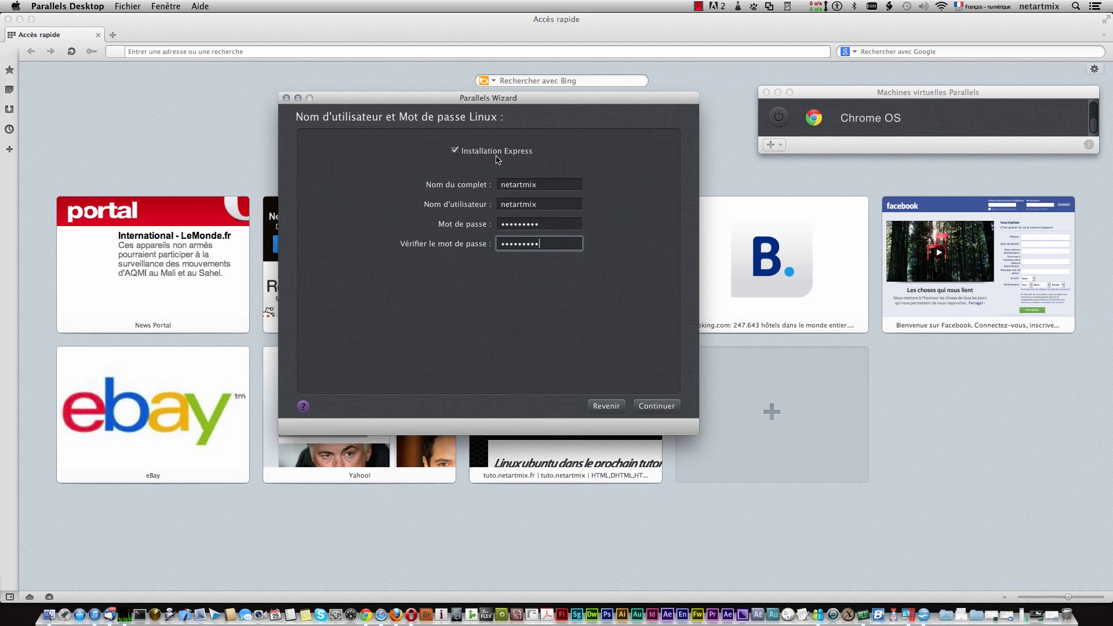
left_click(652, 409)
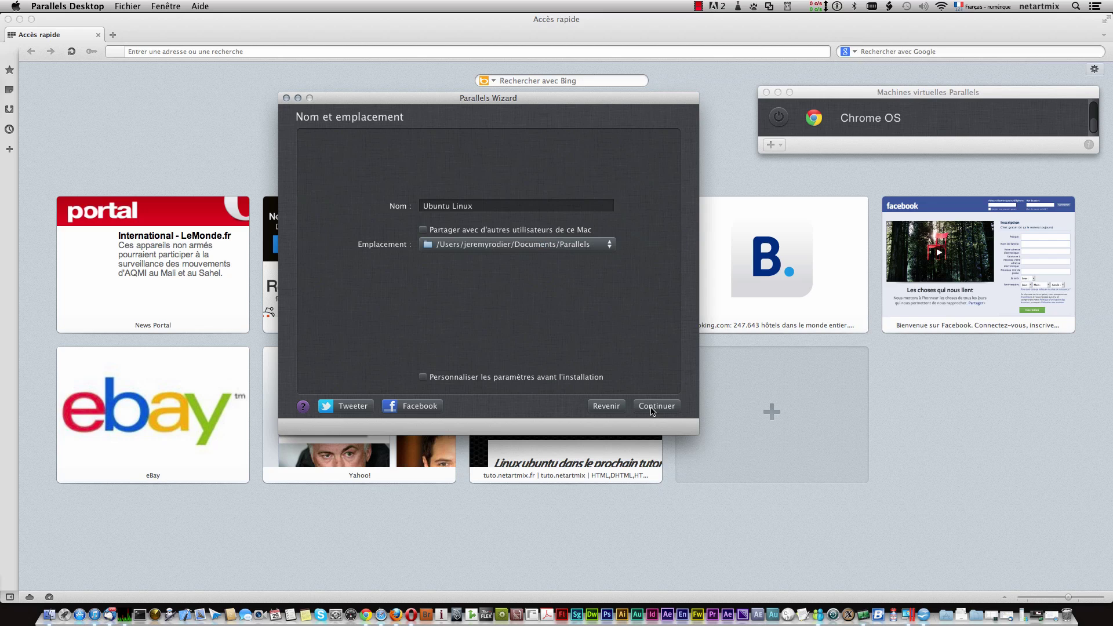
Step: Name the machine Ubuntu -Linux-officiel, leave Personnaliser les paramètres off, and start creation
left_click(467, 209)
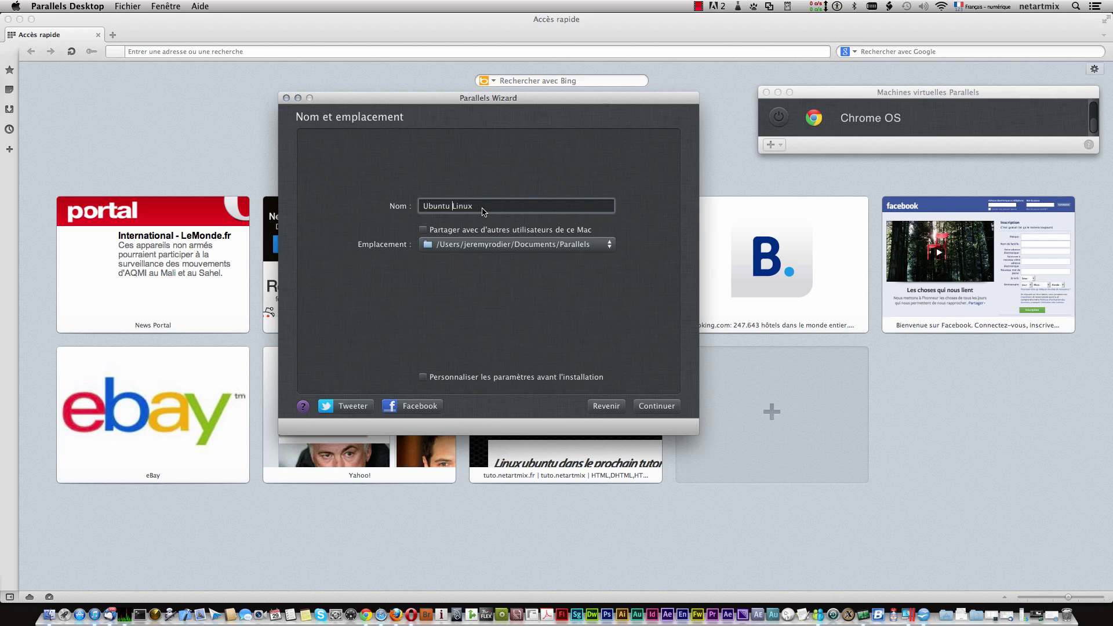
type("-officiel")
left_click(542, 381)
left_click(532, 380)
left_click(656, 407)
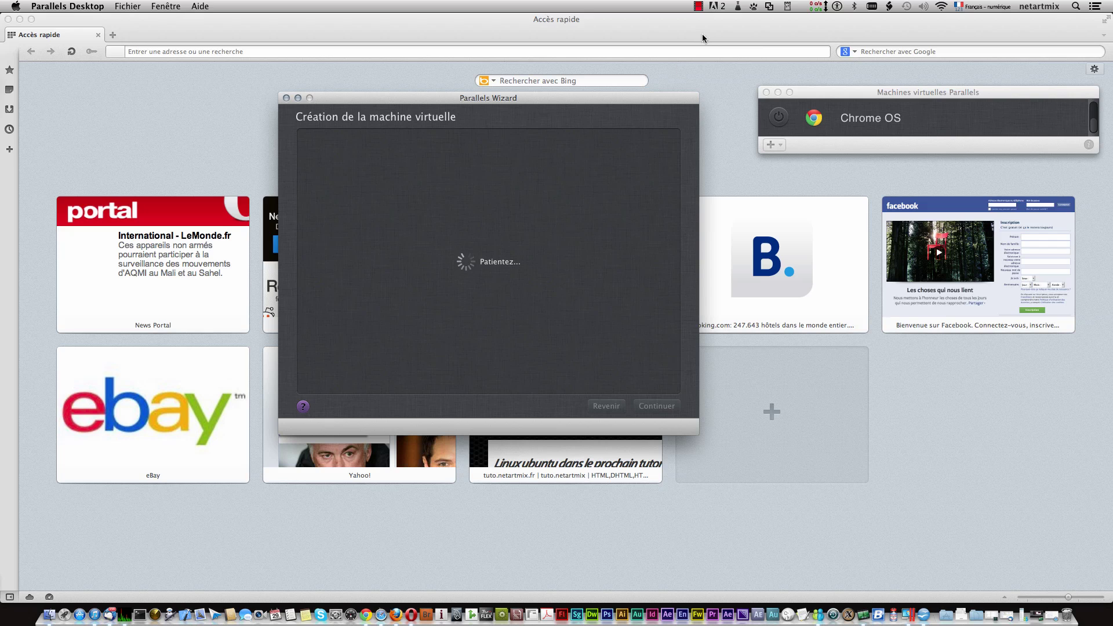
Step: Wait through Patientez… until the Ubuntu 12.04 LTS VM reaches its login screen
left_click(699, 7)
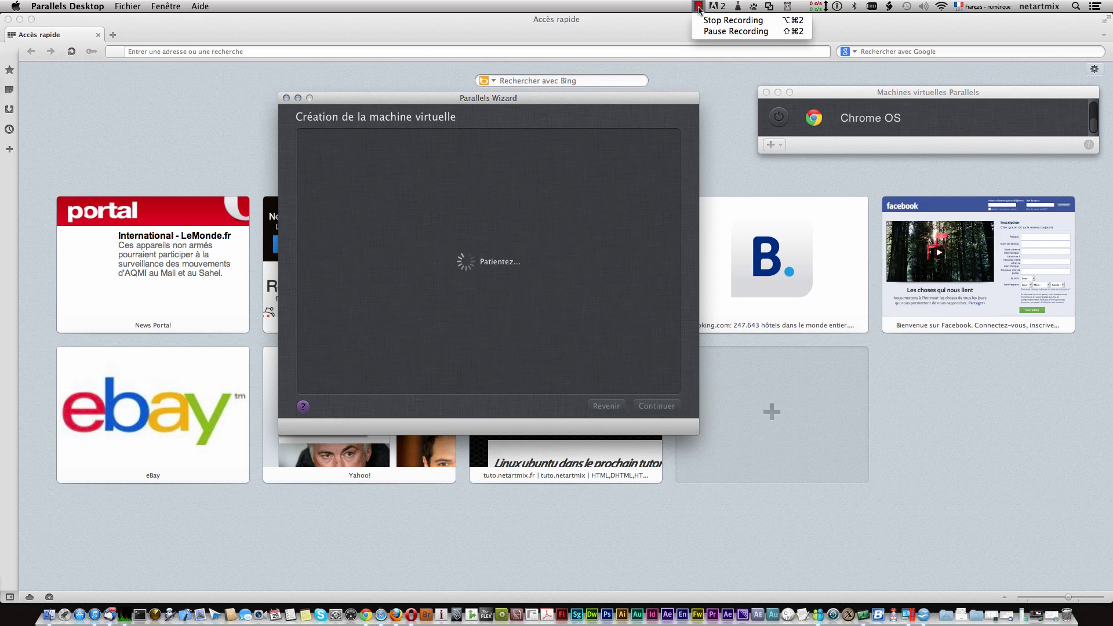
left_click(723, 31)
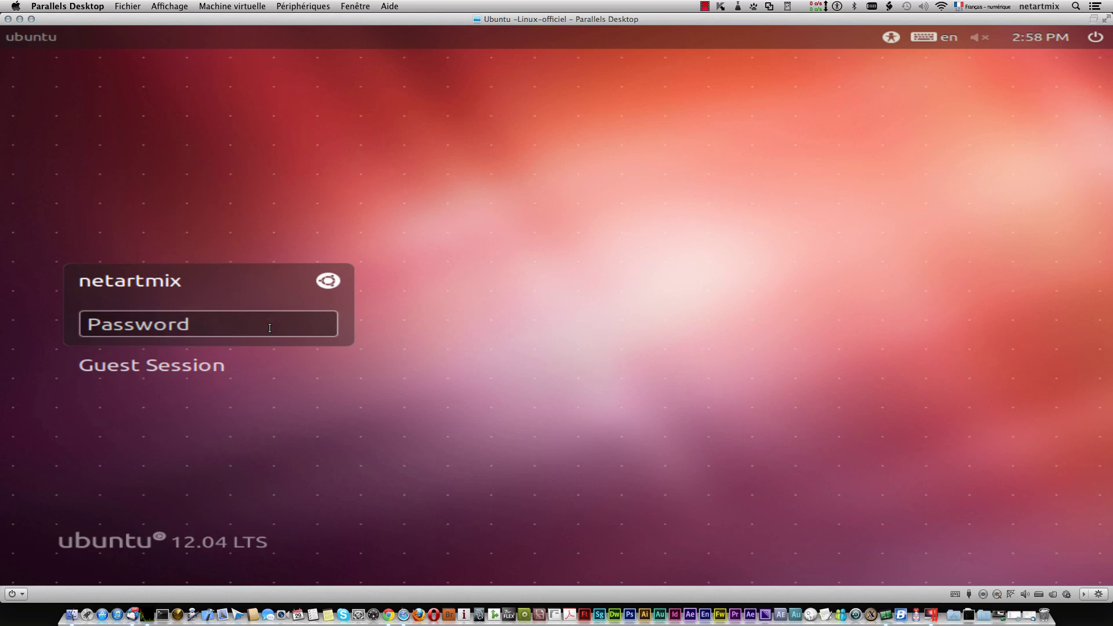
Step: Enter the account password to log in, then widen the machine window
left_click(269, 328)
type("•••")
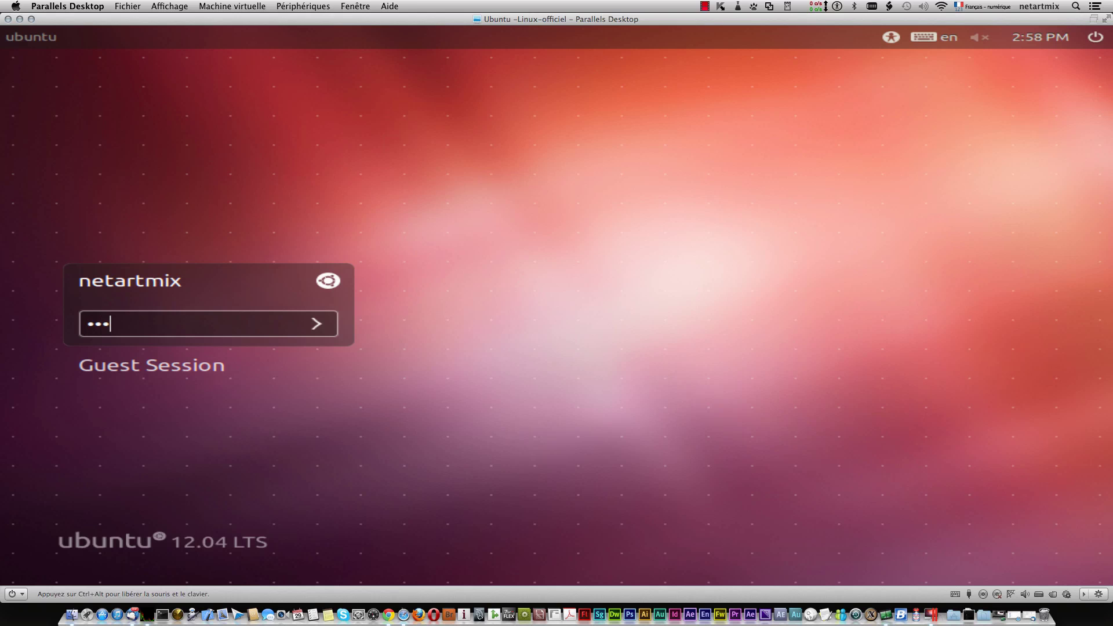
type("••••••")
key("Return")
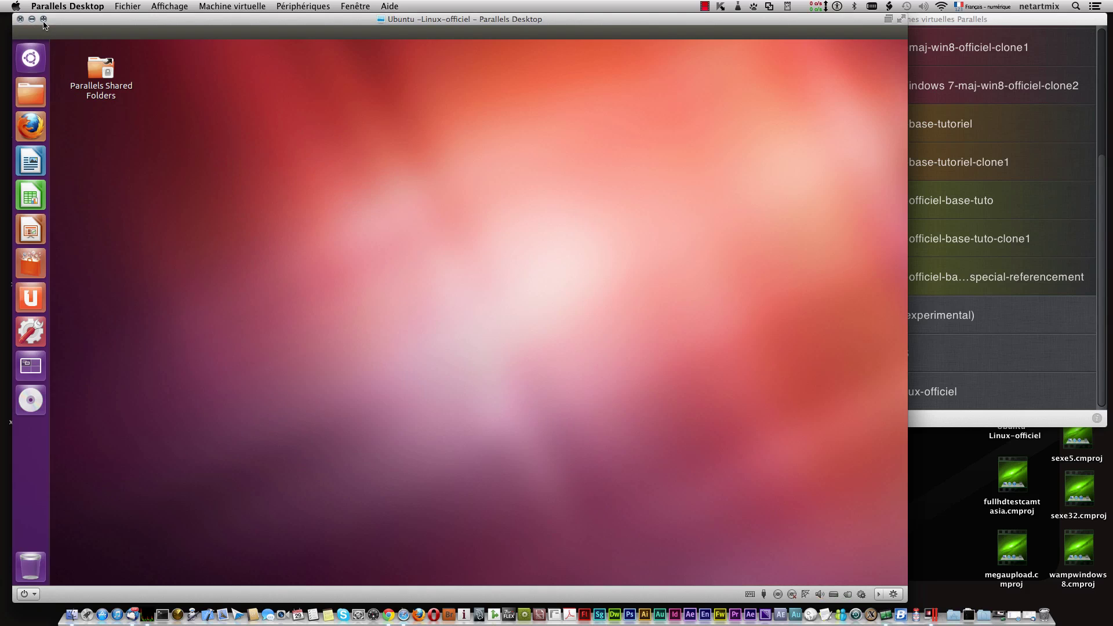
left_click(43, 21)
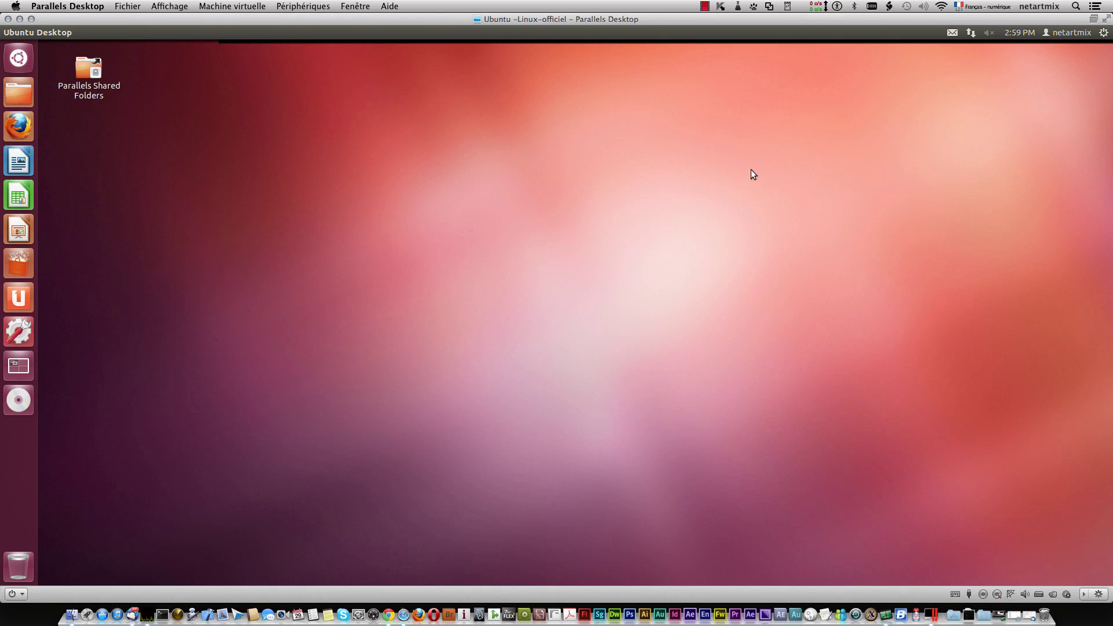
Step: Open Language Support from System Settings and look over the English language entries
left_click(1102, 33)
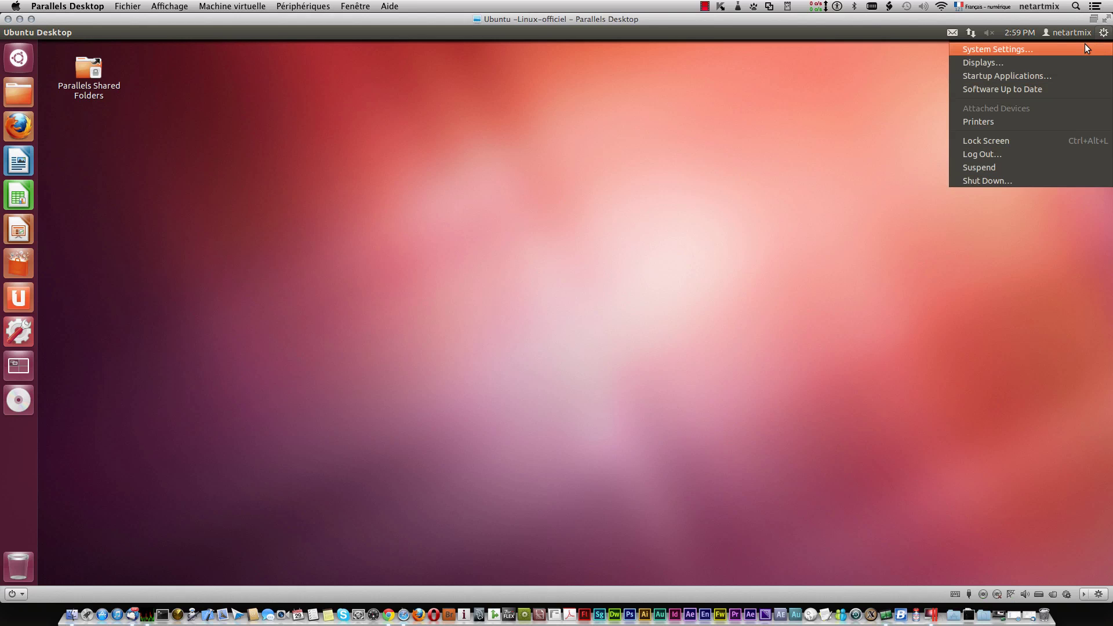
left_click(1086, 48)
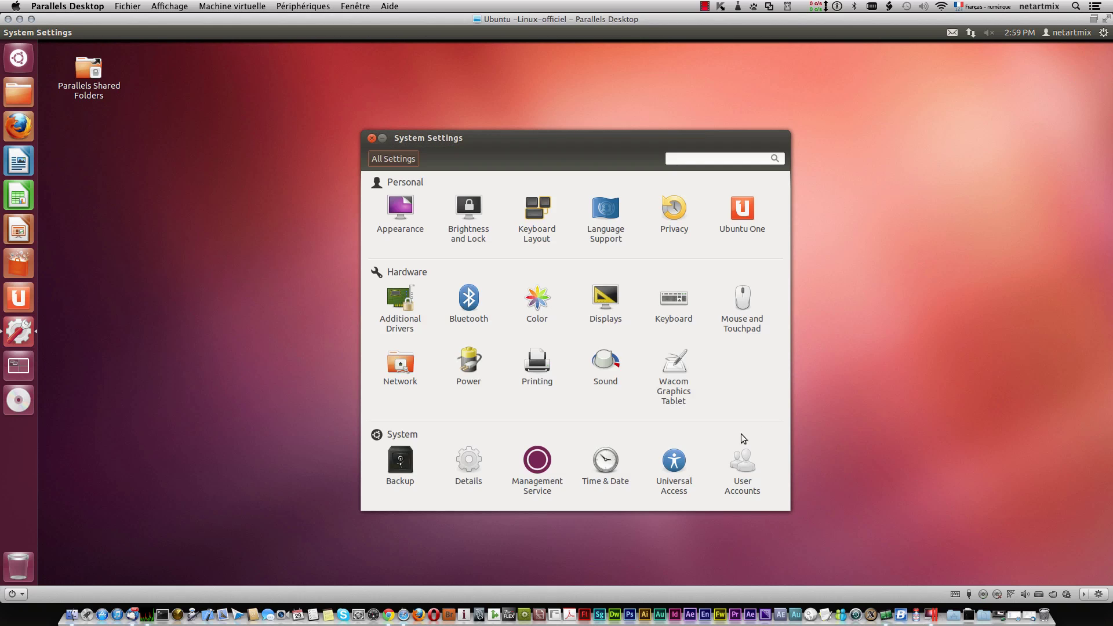
left_click(598, 218)
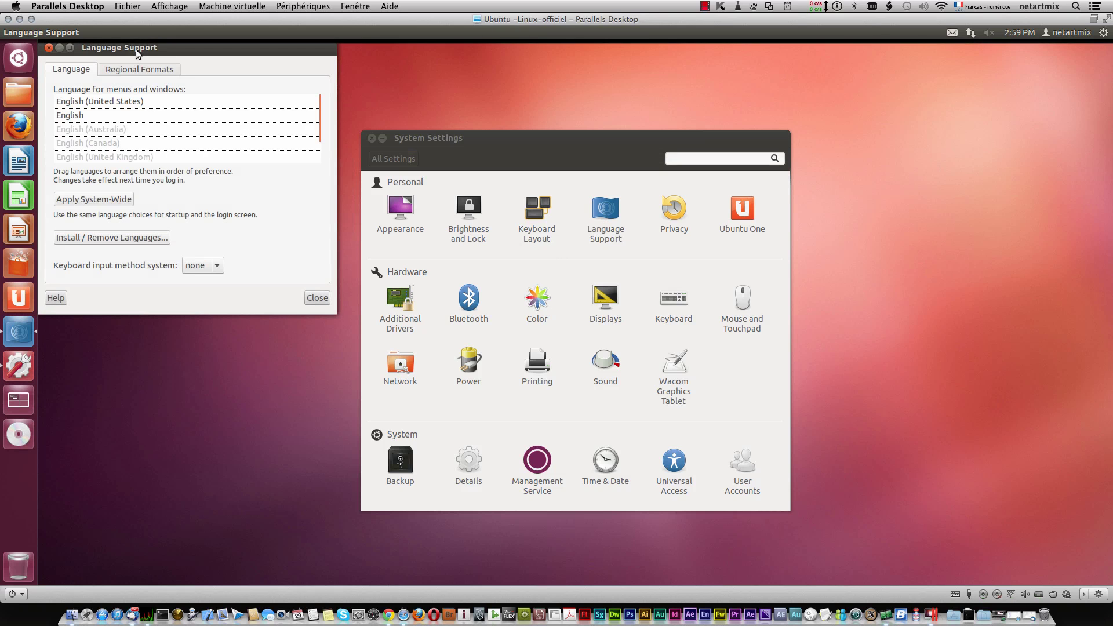
left_click_drag(138, 54, 207, 114)
left_click(316, 161)
left_click(247, 204)
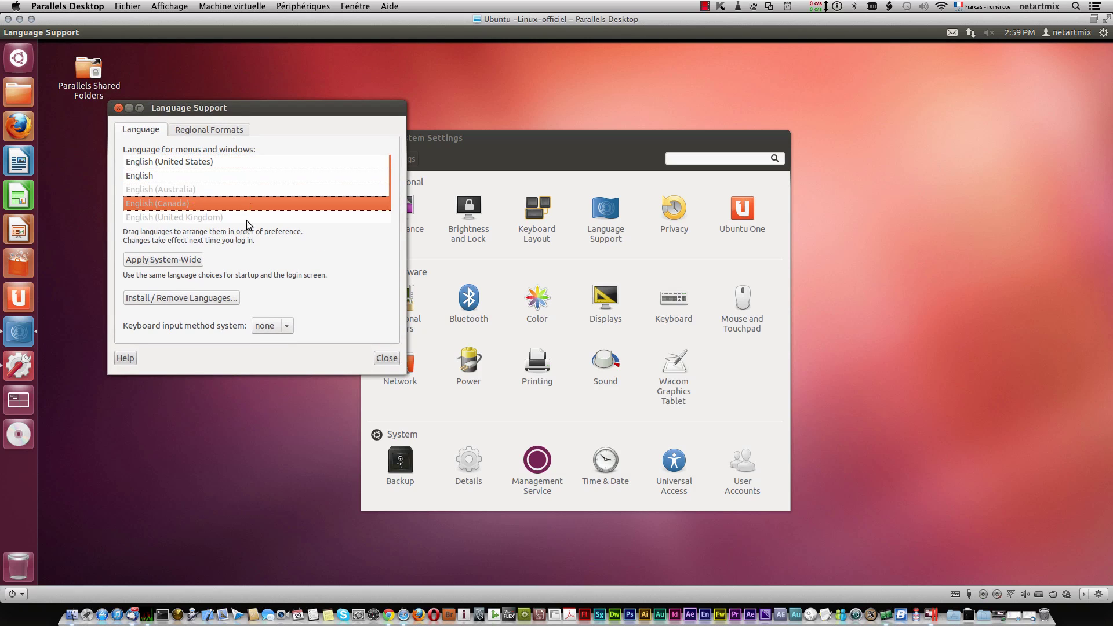
left_click(261, 189)
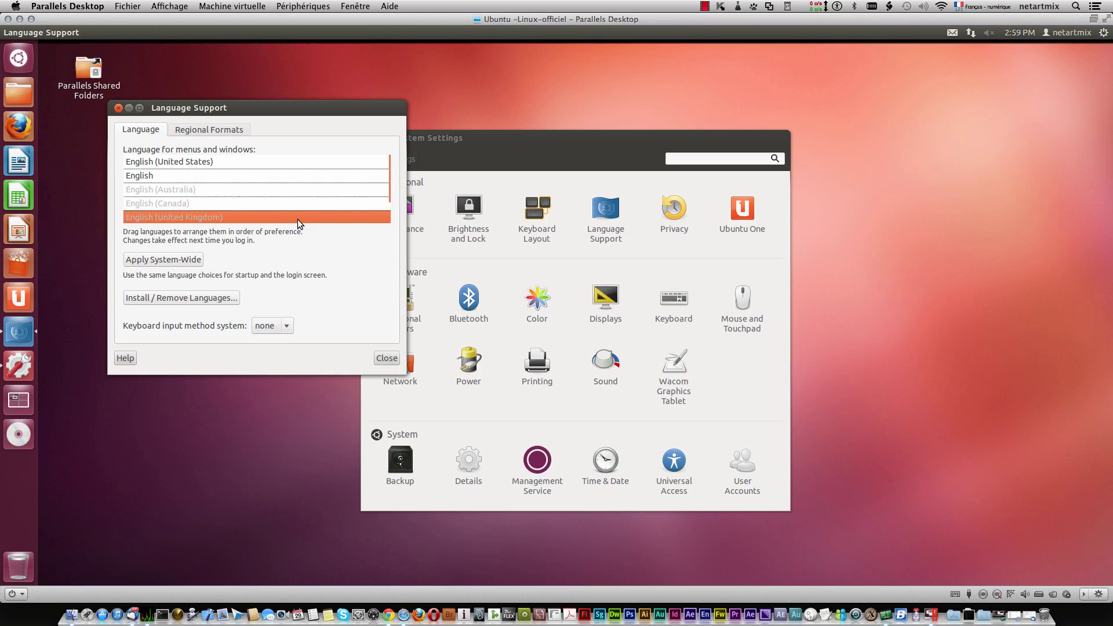
Step: In Installed Languages, tick French for installation and apply the changes
left_click(172, 301)
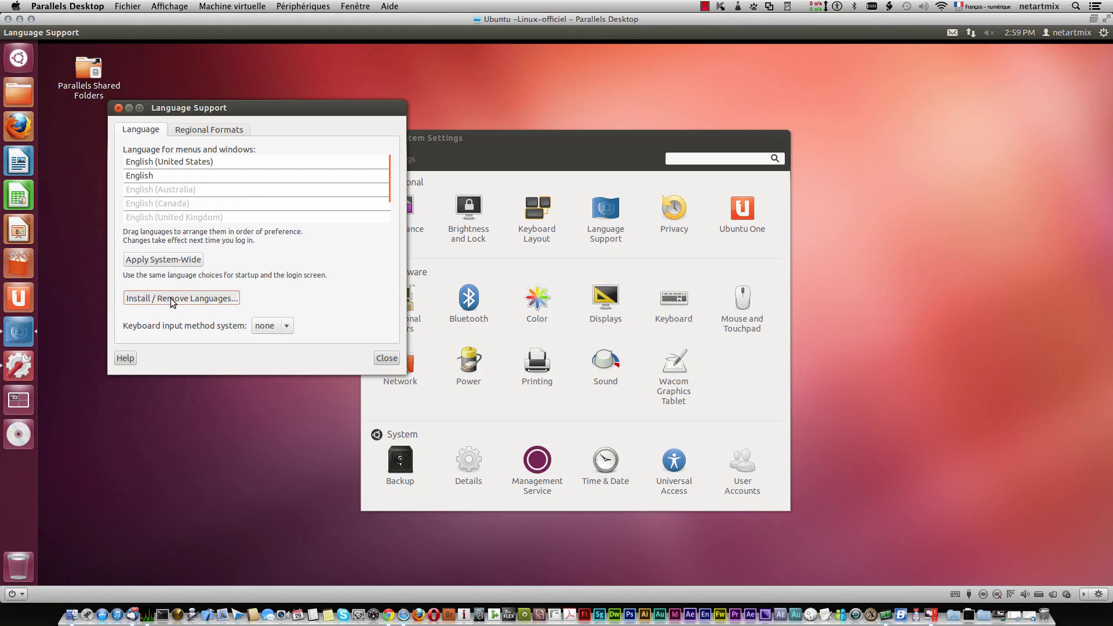
left_click_drag(851, 51, 516, 89)
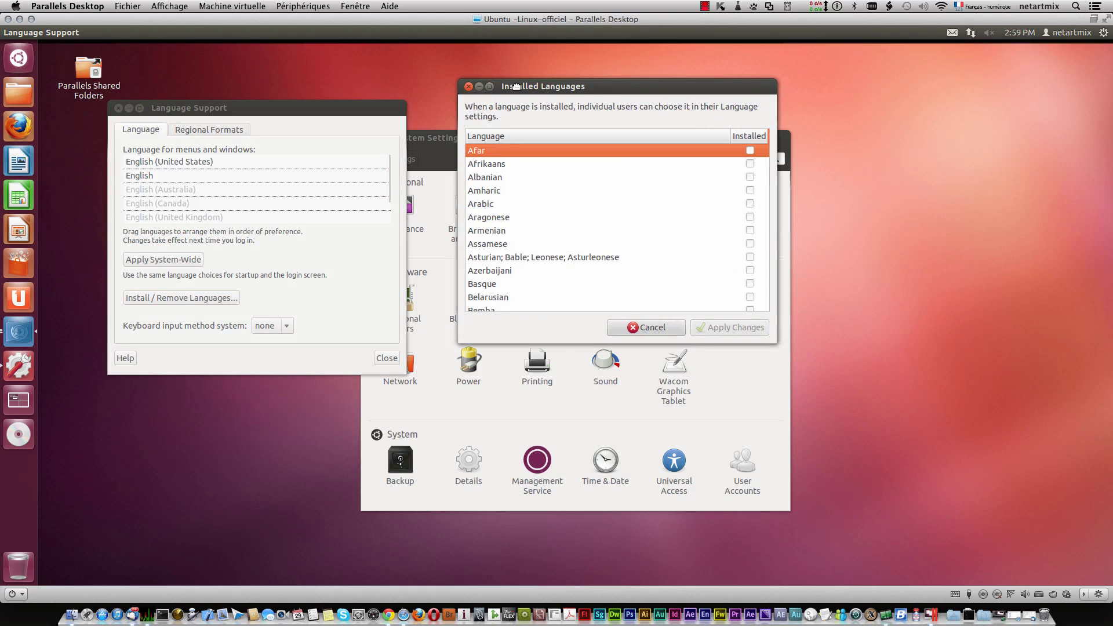
scroll(594, 245, "down", 10)
scroll(587, 239, "down", 3)
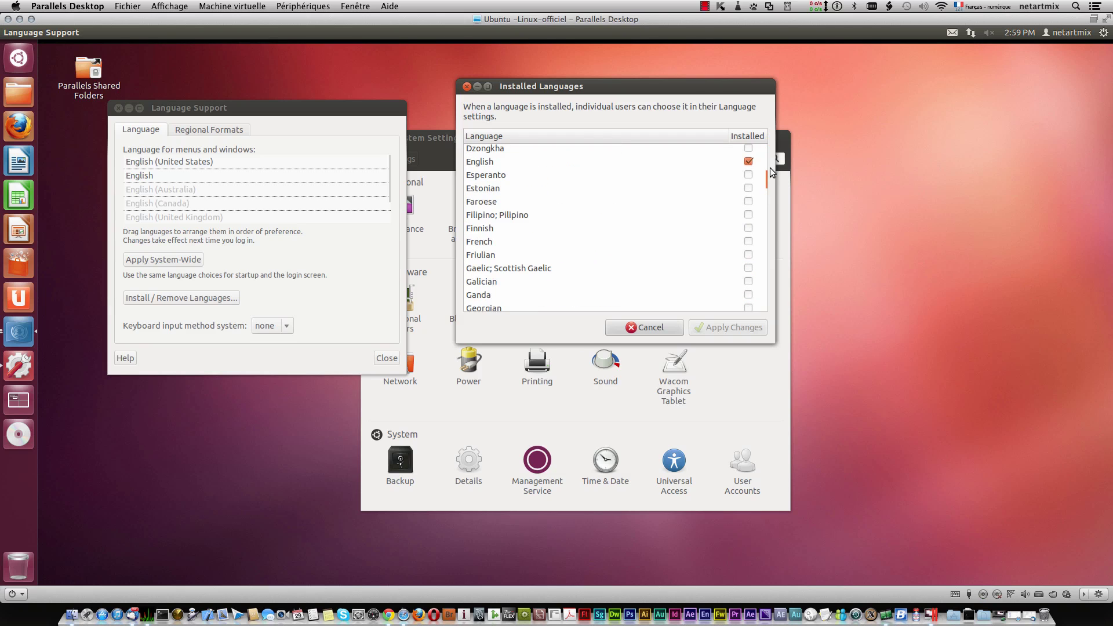
left_click(748, 161)
scroll(704, 211, "down", 12)
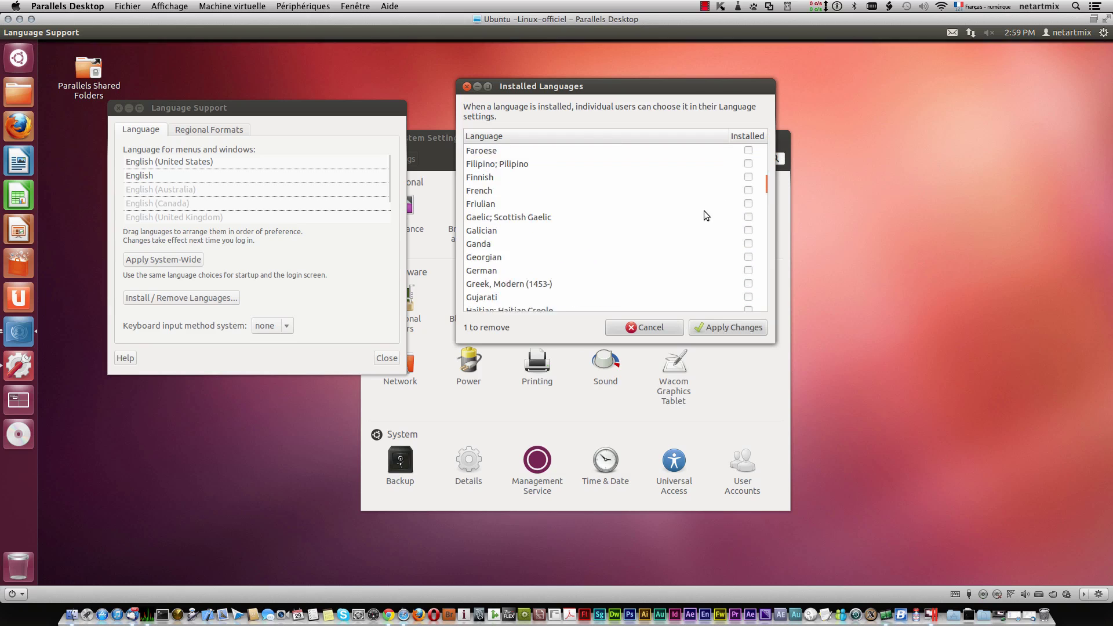
scroll(704, 210, "up", 9)
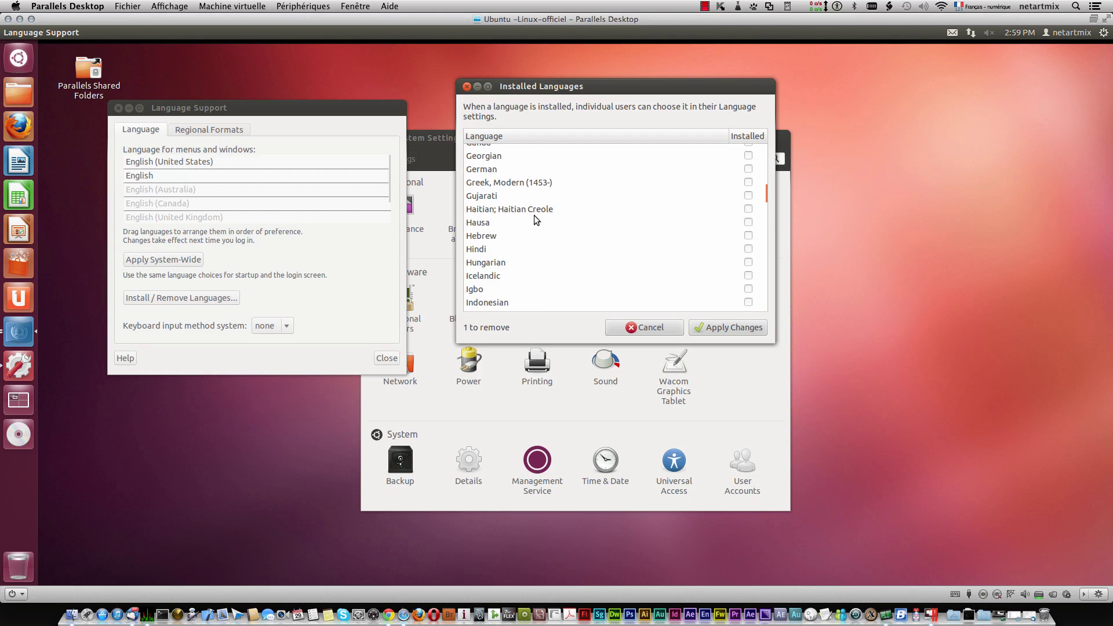
scroll(524, 258, "up", 3)
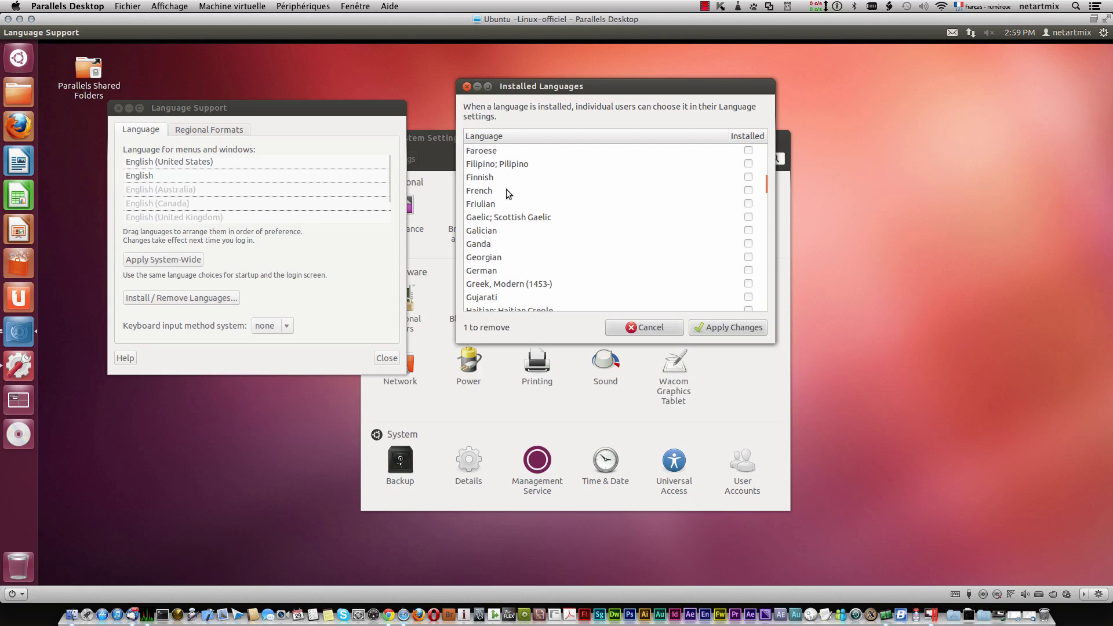
left_click(747, 191)
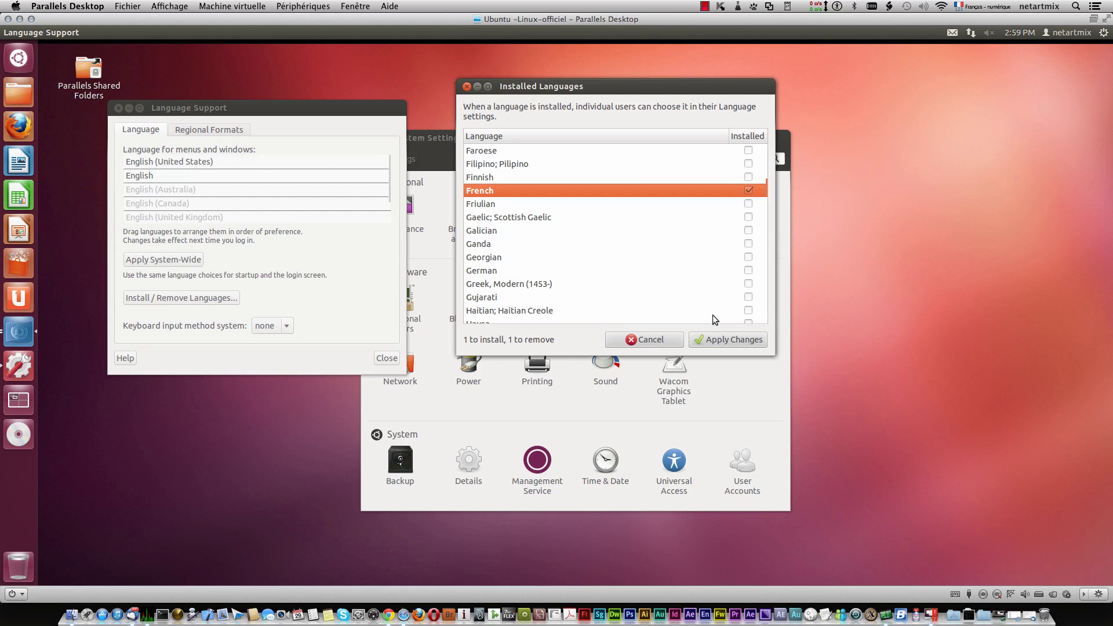
left_click(724, 340)
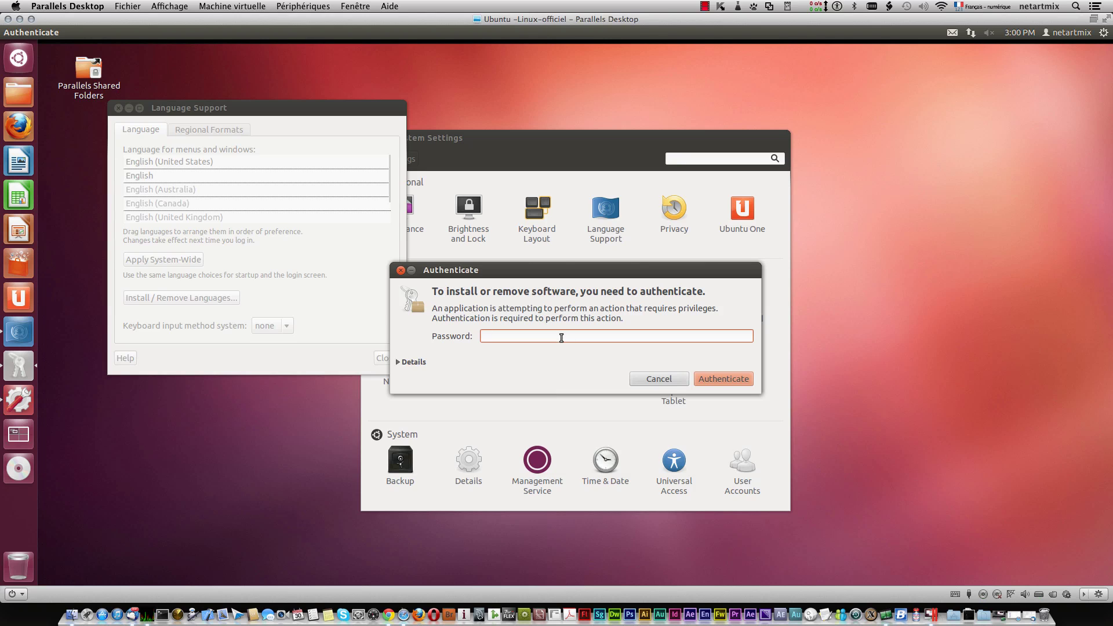
Step: Authorise the language pack installation with the administrator password
left_click(561, 338)
type("••")
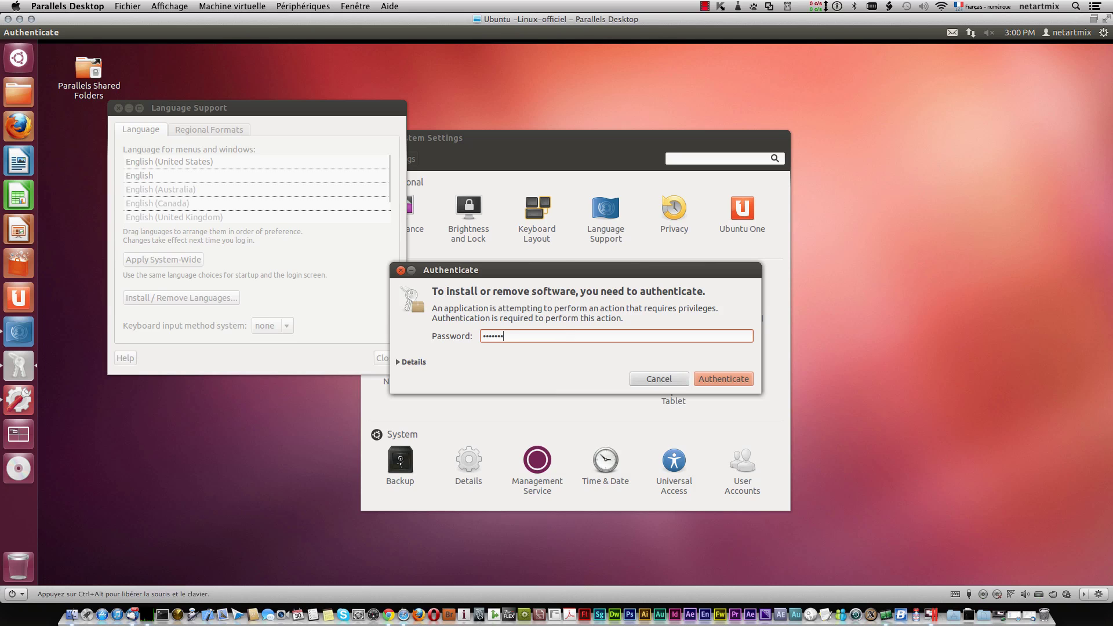
key("Return")
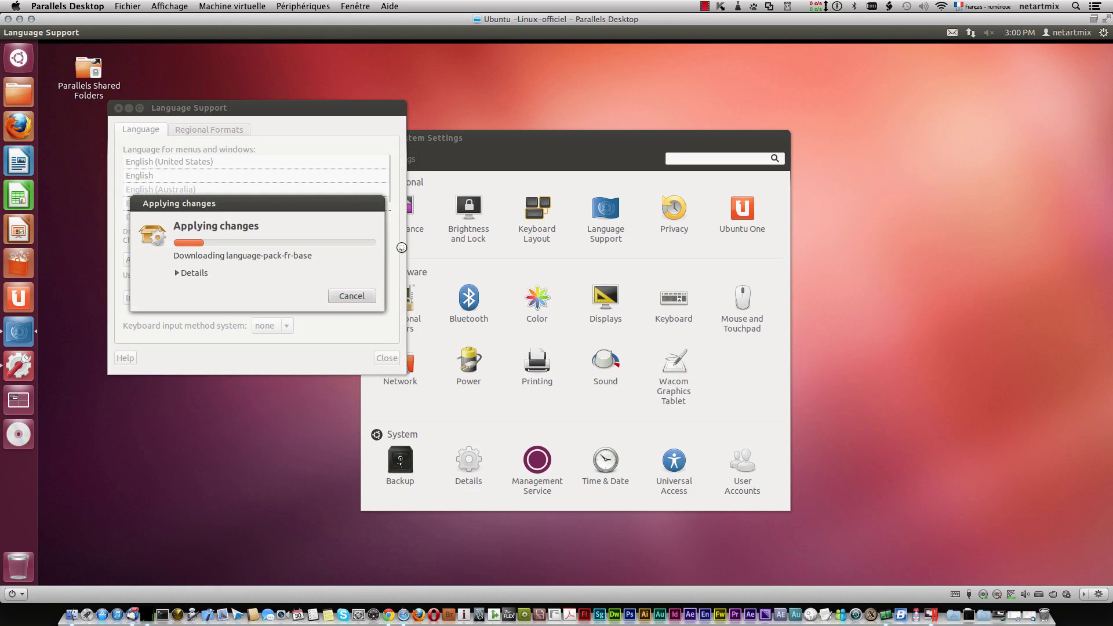
left_click(706, 6)
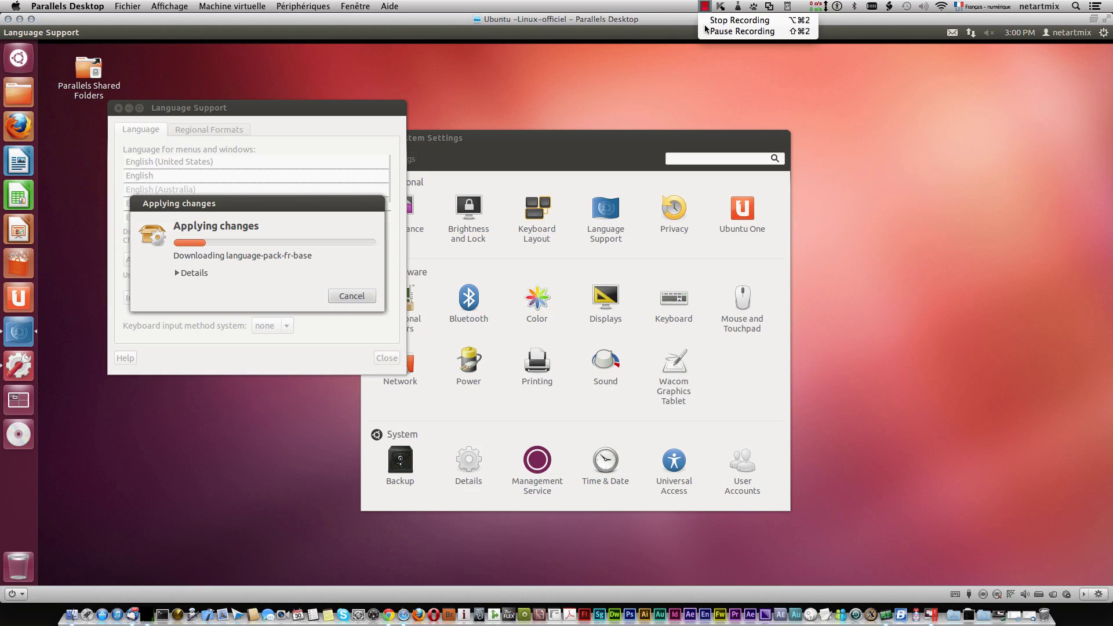
left_click(711, 30)
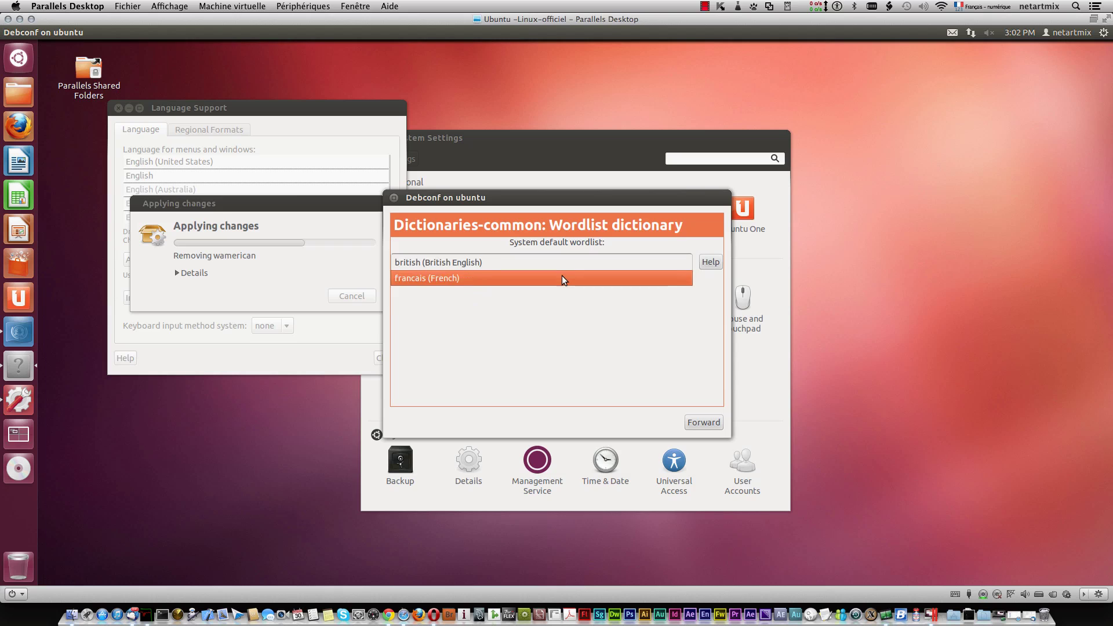
Step: Choose francais (French) as the default wordlist, then move français to the top
left_click(562, 276)
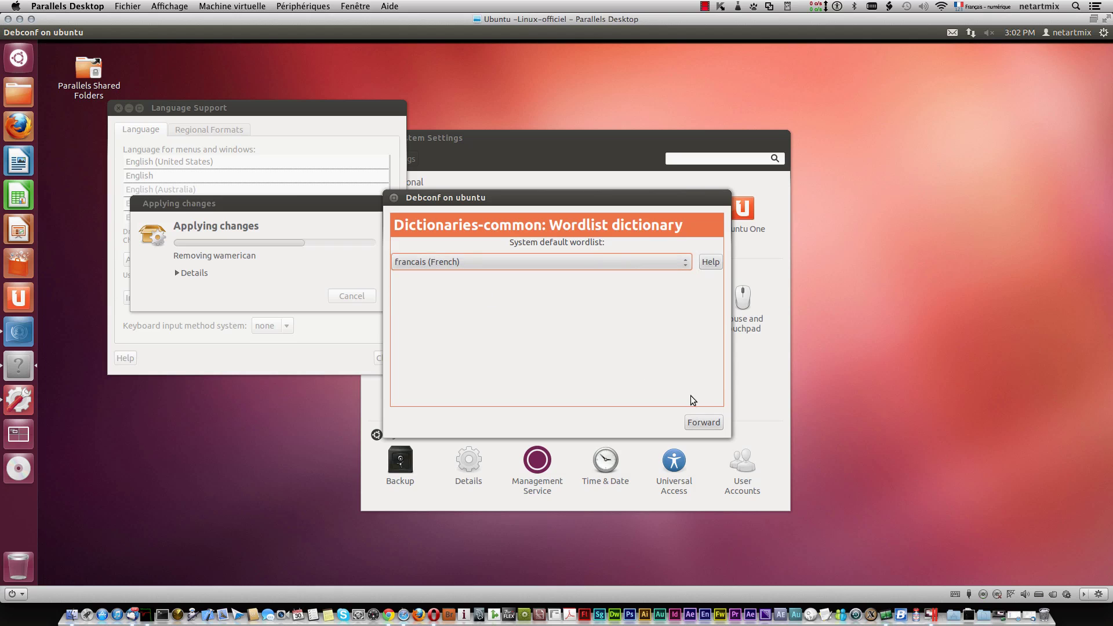
left_click(703, 421)
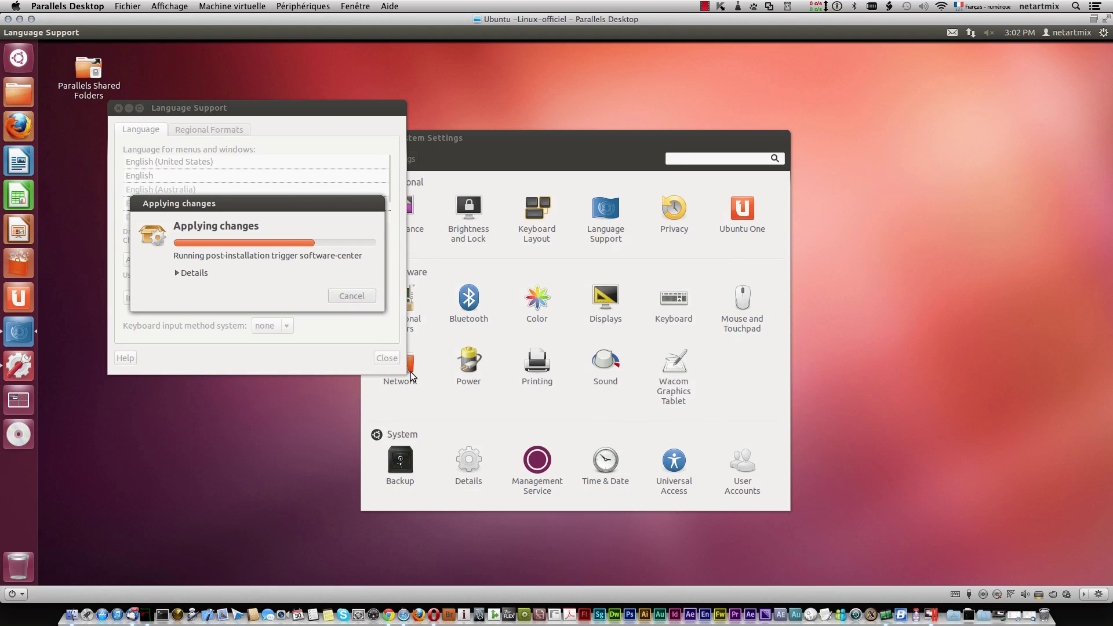
left_click(703, 6)
left_click(714, 32)
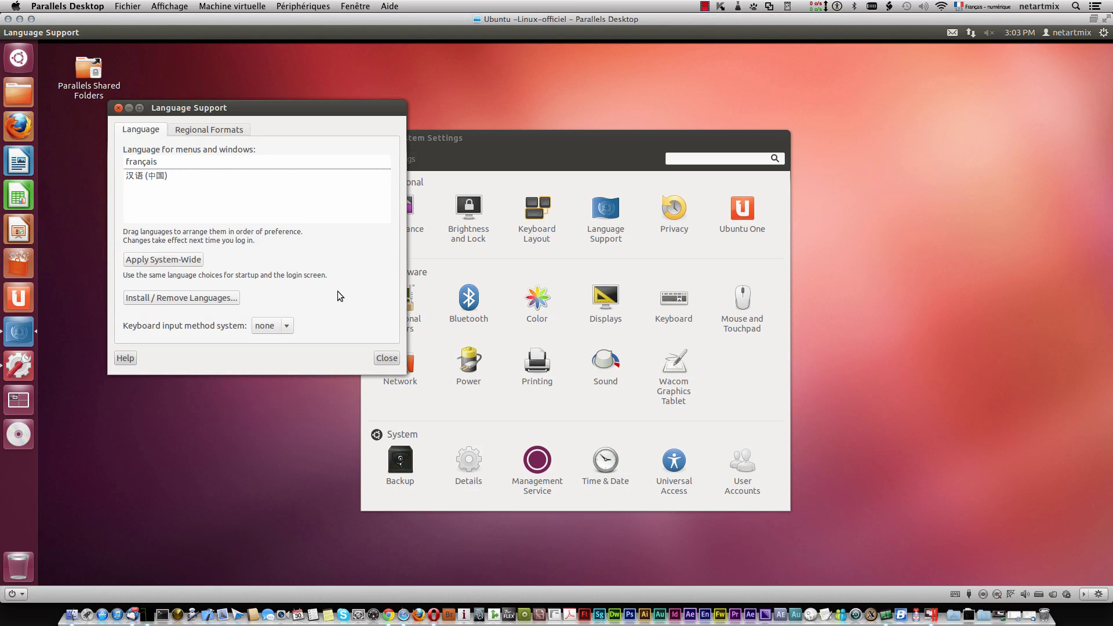
left_click_drag(201, 174, 176, 161)
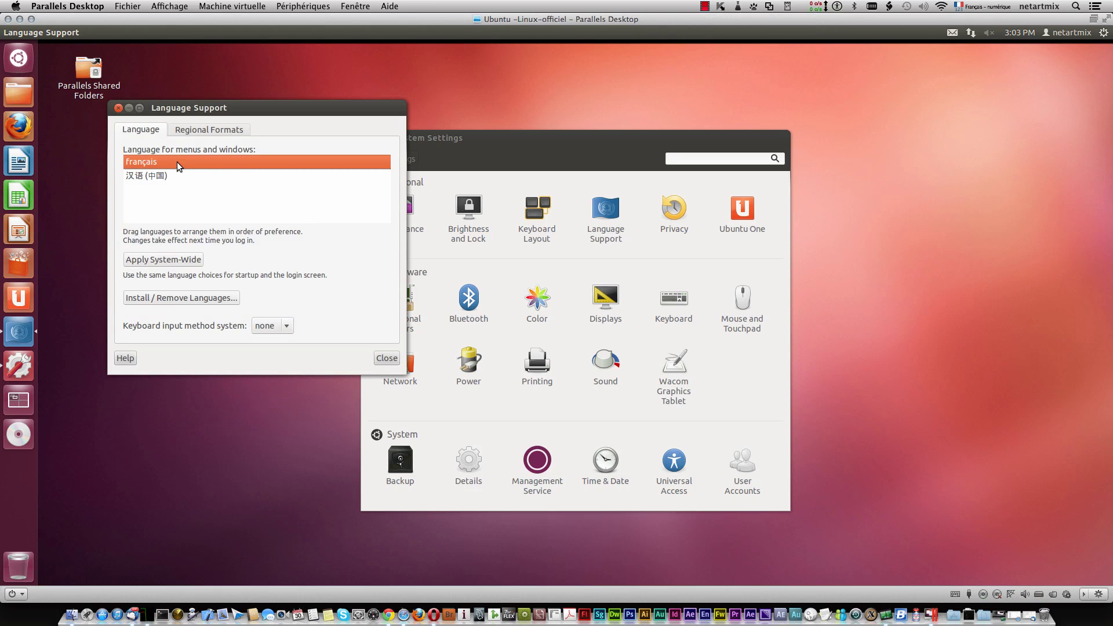
Step: Apply the français language order system-wide, re-entering the password until it's accepted
left_click(182, 260)
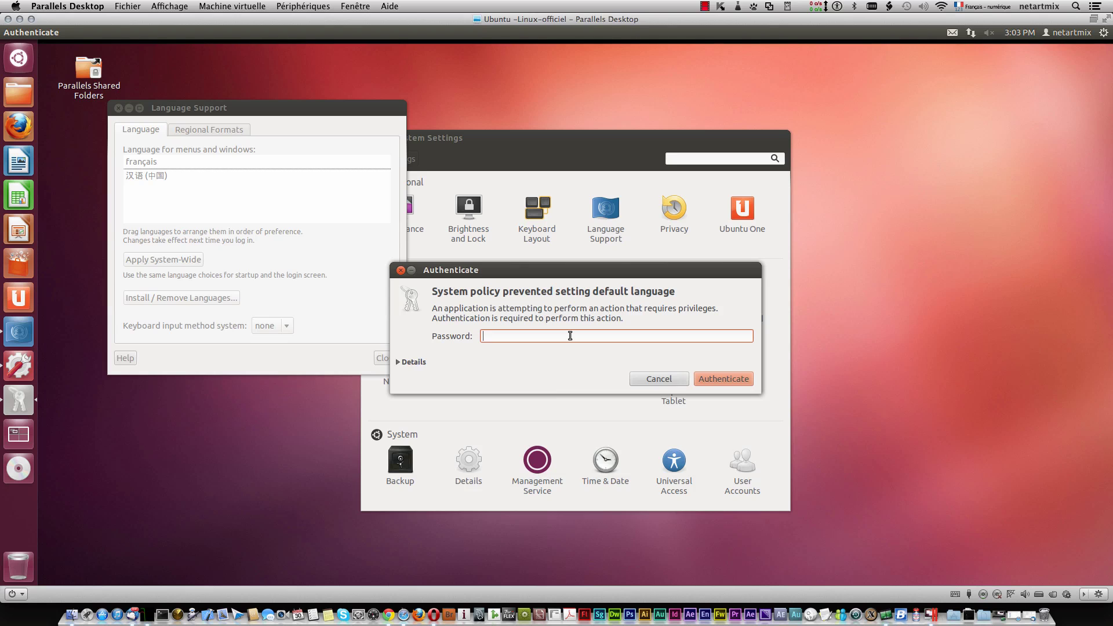
type("••••••")
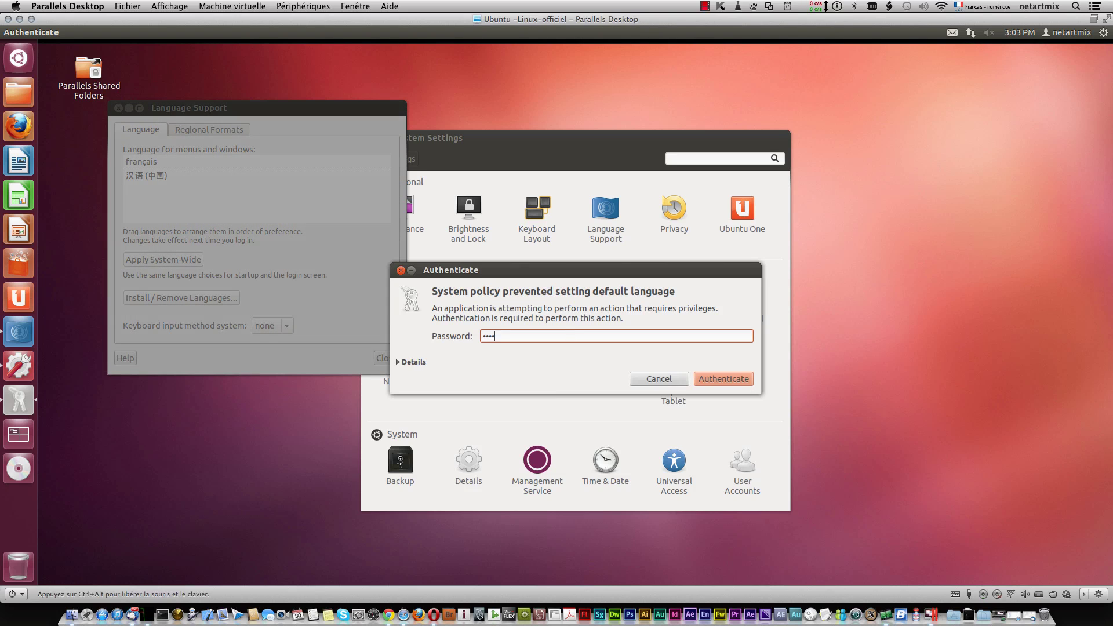
type("•••")
key("Return")
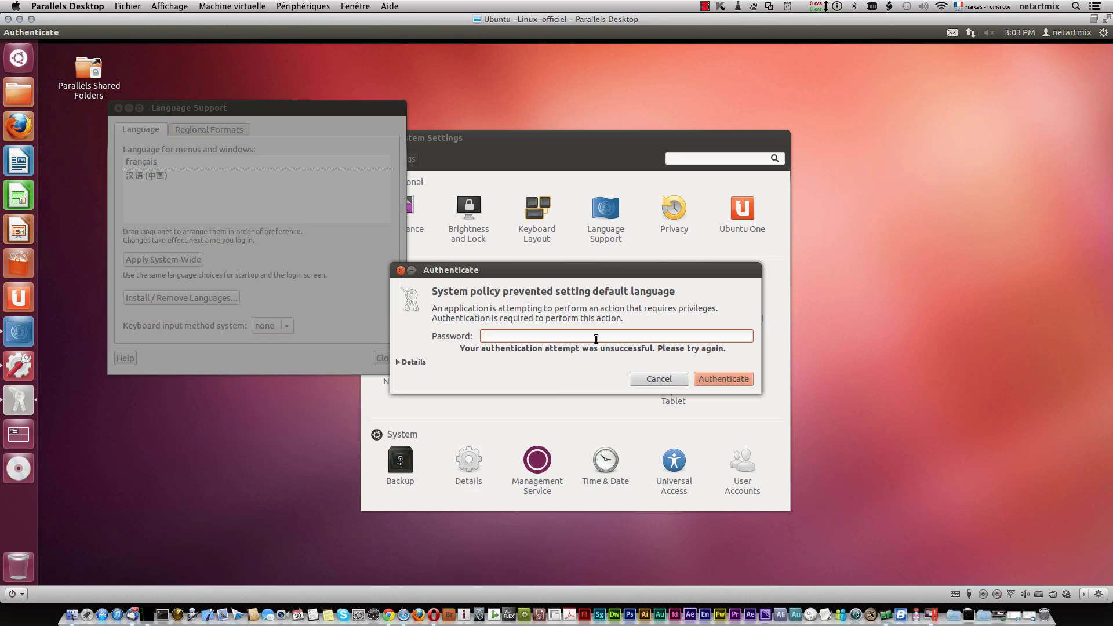
type("•••••")
key("BackSpace")
key("BackSpace")
key("BackSpace")
key("BackSpace")
key("BackSpace")
type("•••••••••")
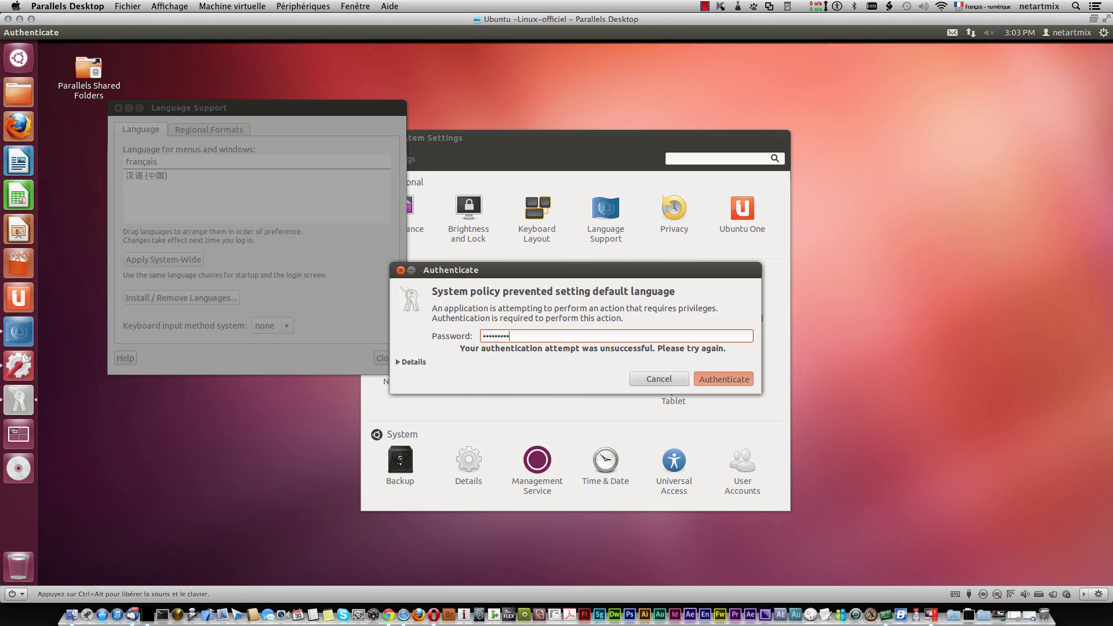
key("Return")
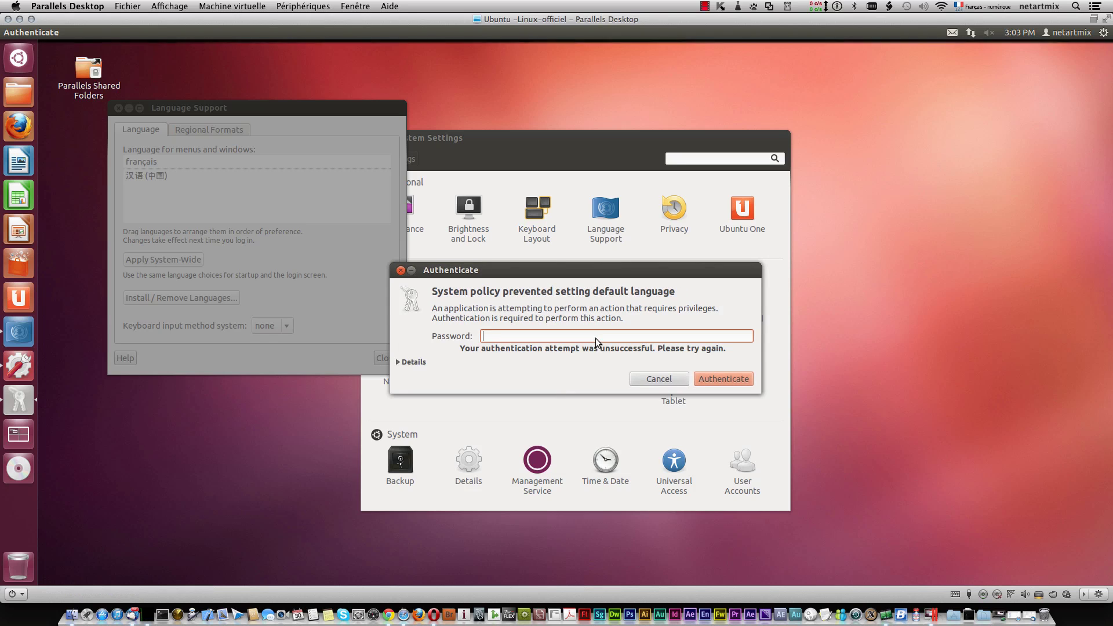
type("••")
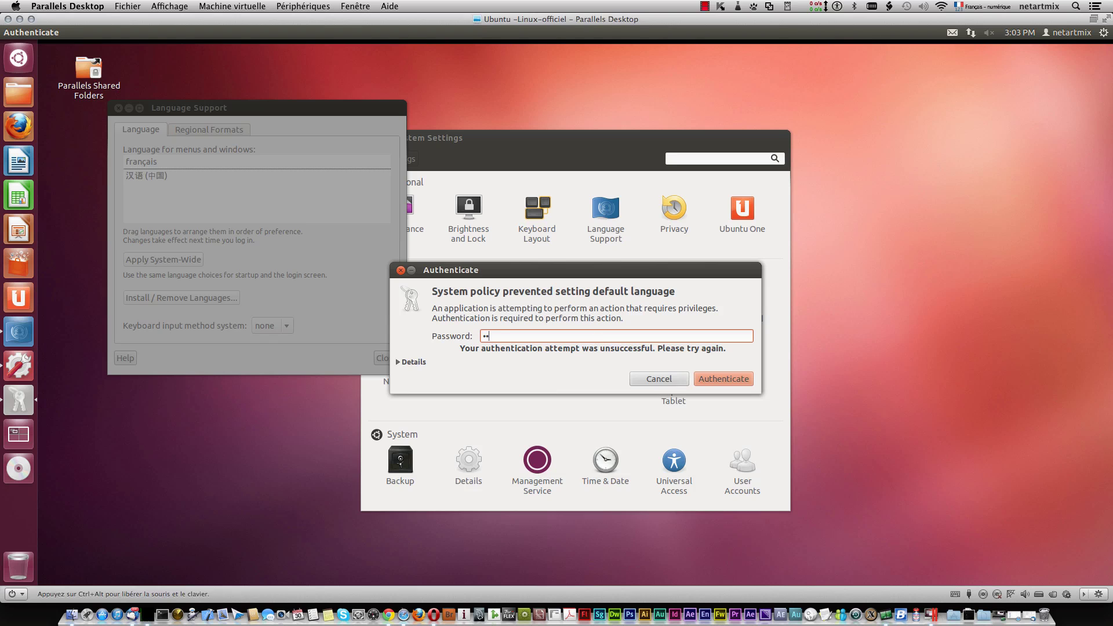
type("••")
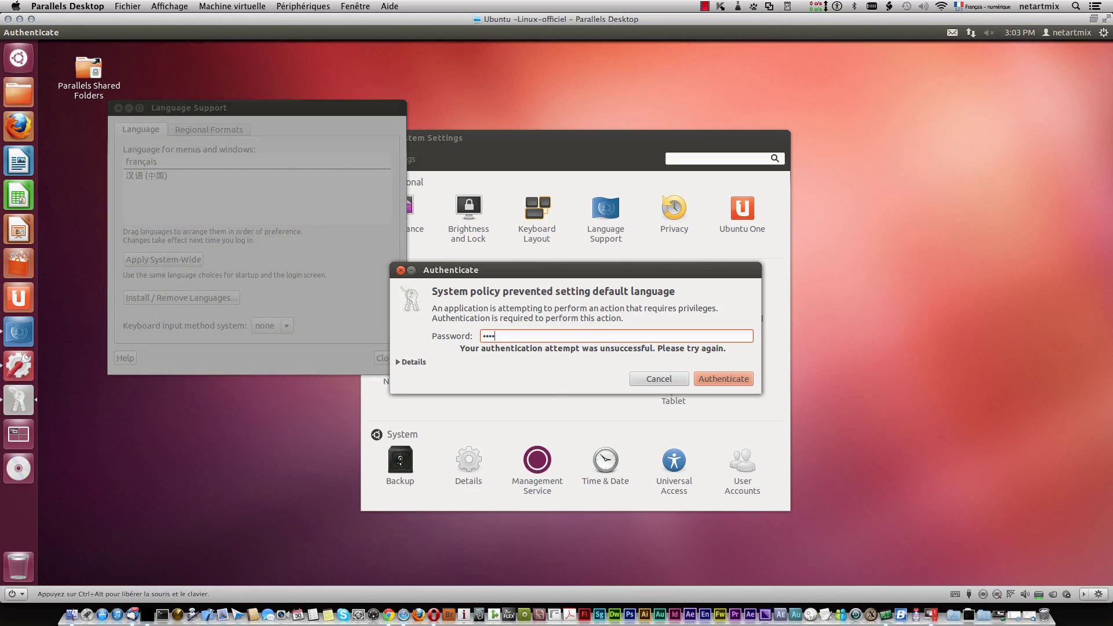
type("•••")
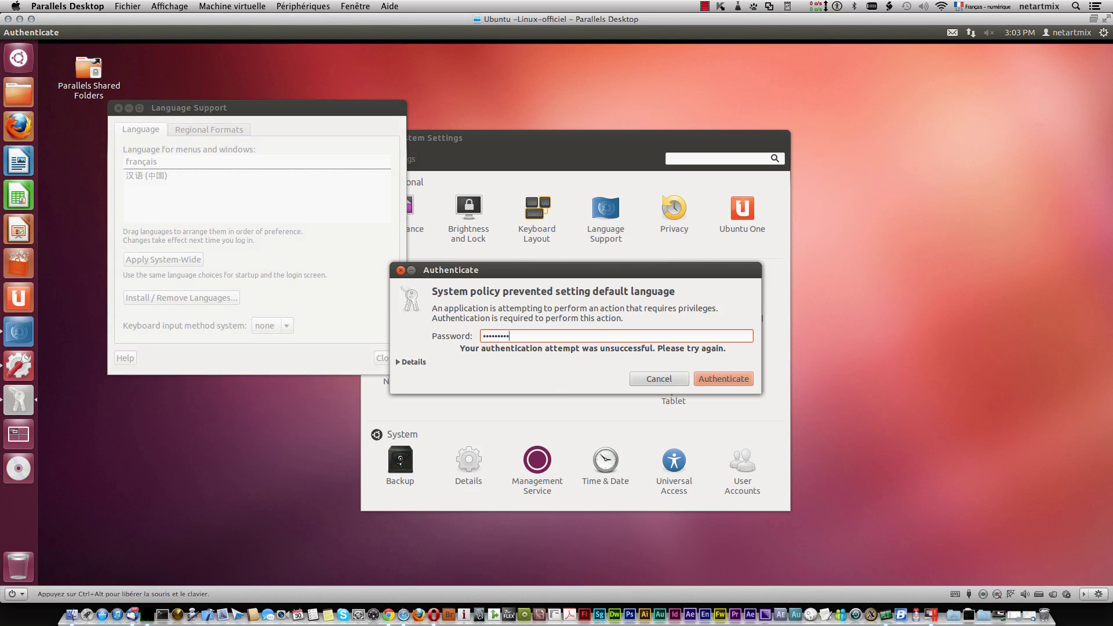
key("Return")
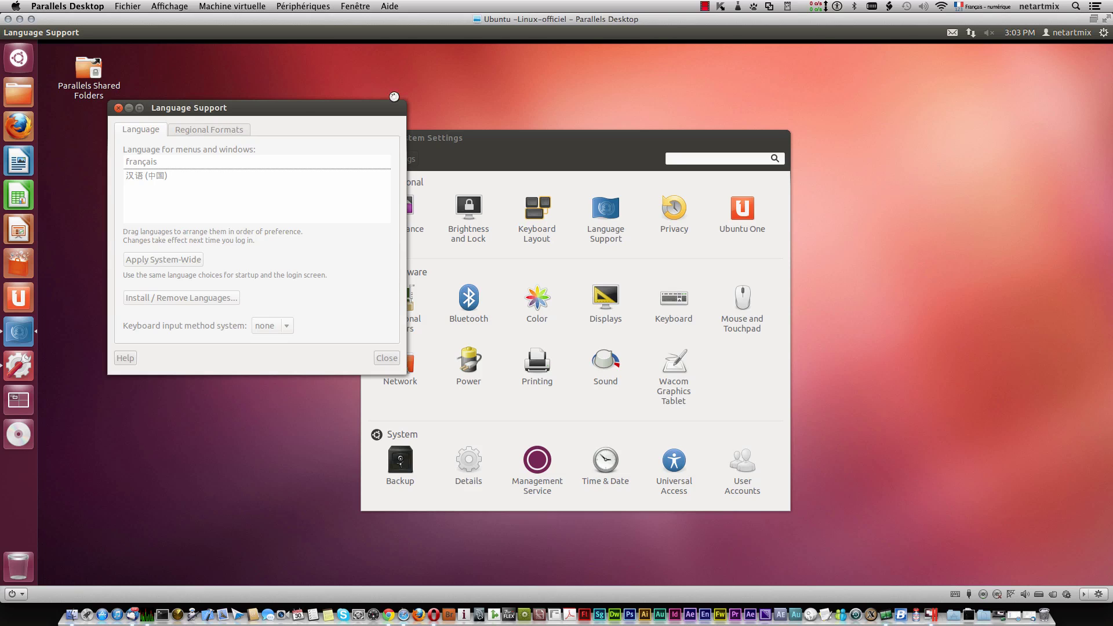
Step: In Language Support's Regional Formats tab, choose français (France) as the format
left_click(705, 6)
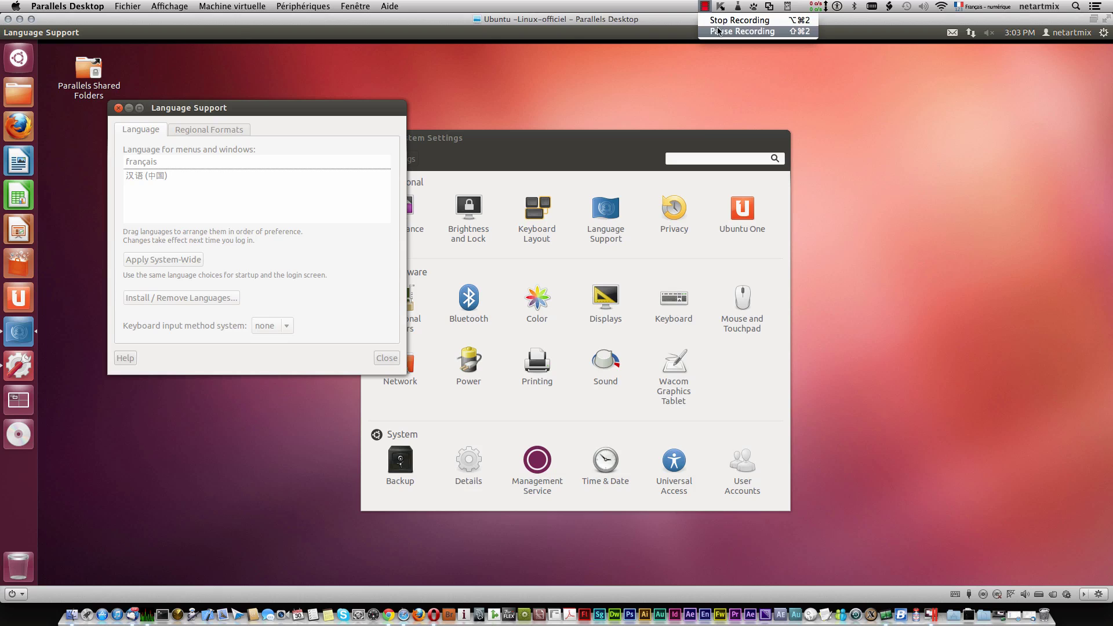
left_click(716, 23)
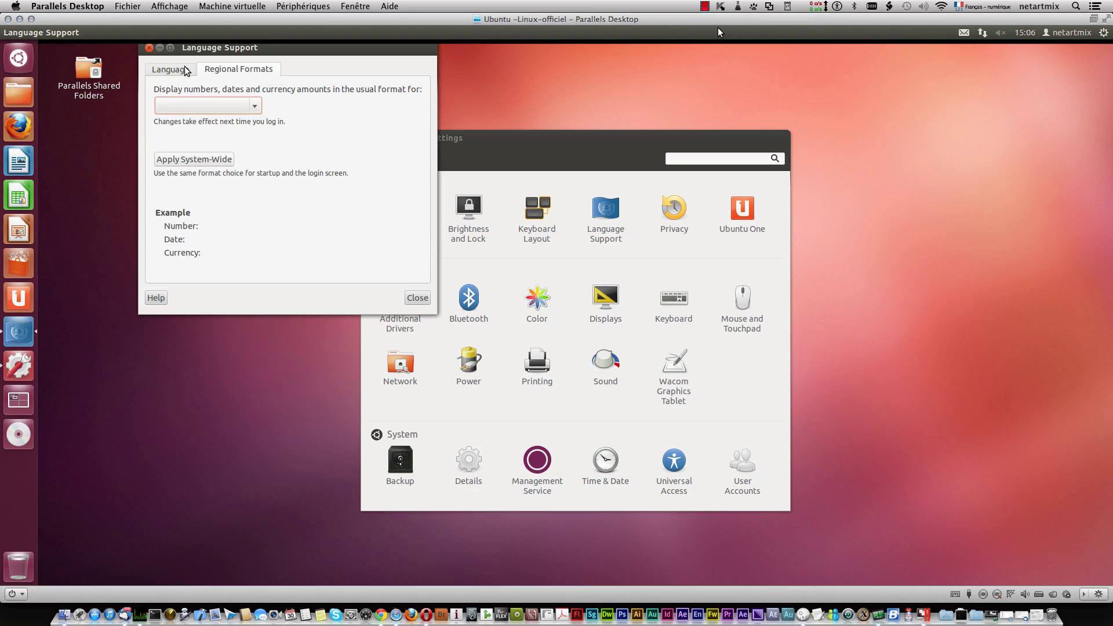
left_click(186, 70)
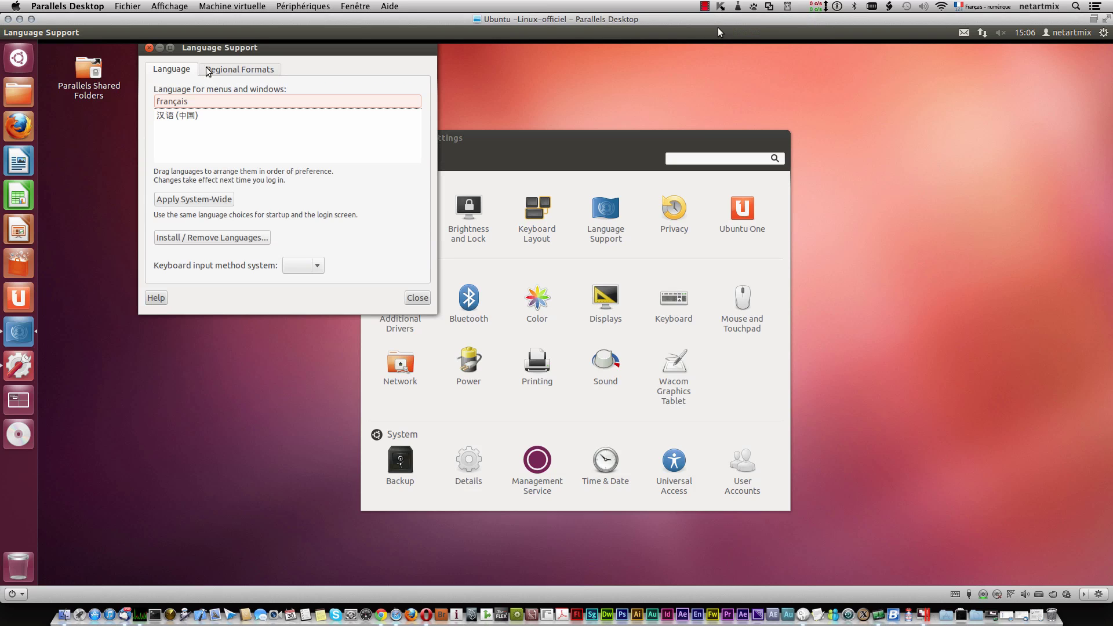
left_click(225, 71)
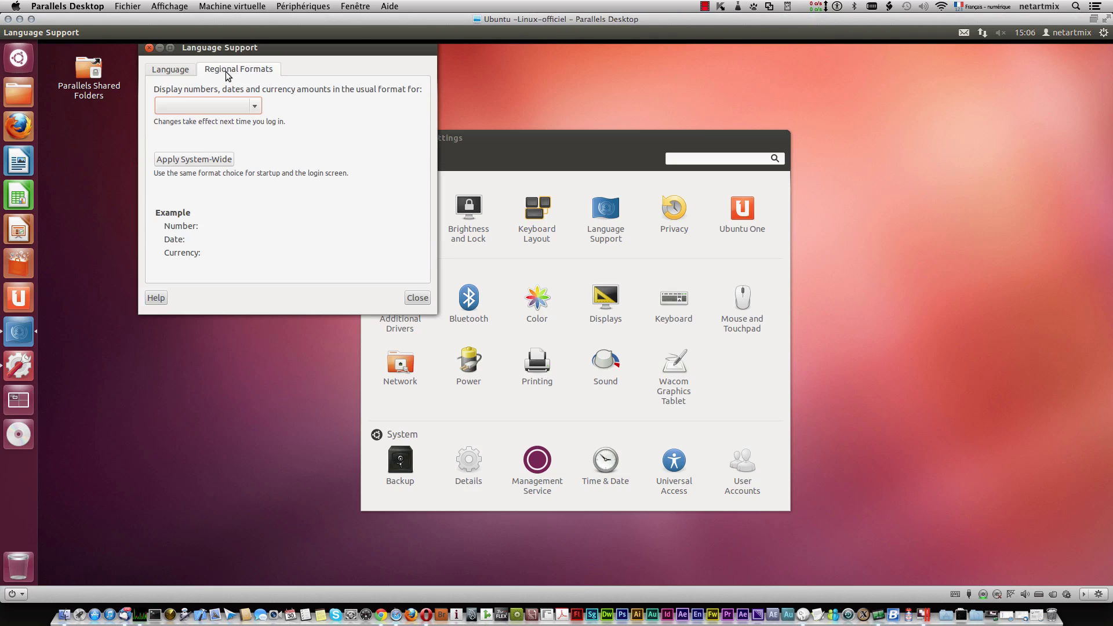
left_click(255, 109)
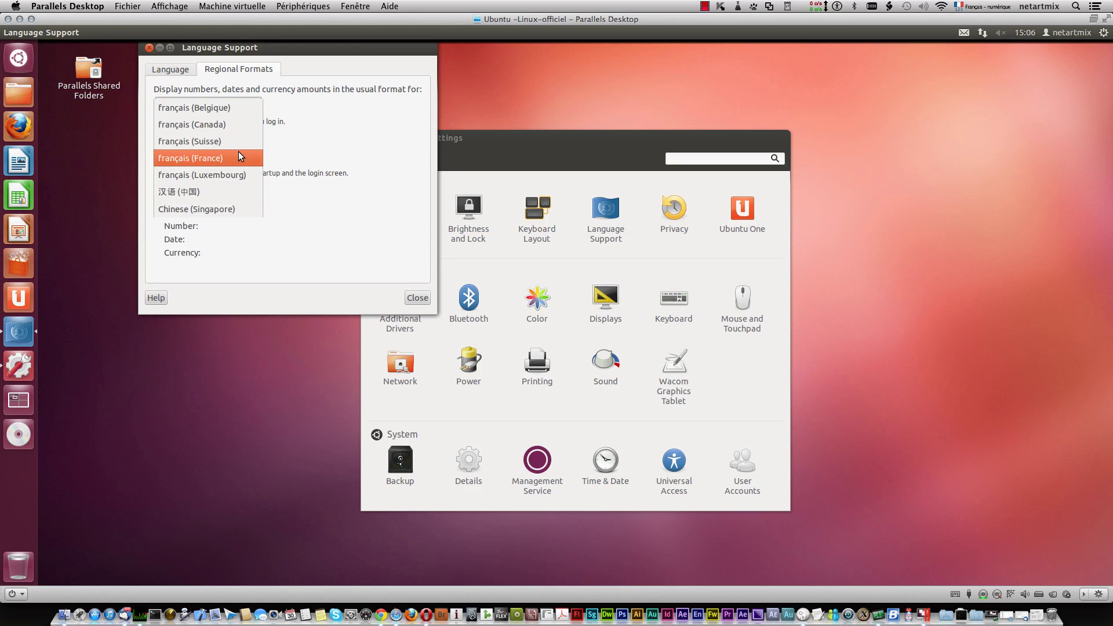
left_click(238, 153)
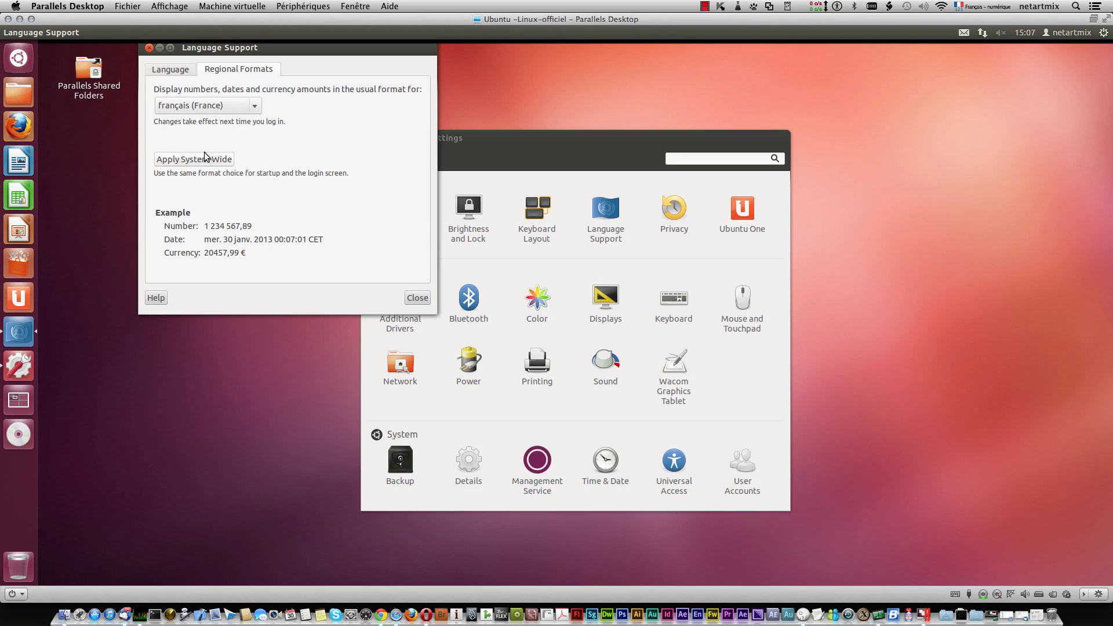
Step: Apply the français (France) formats system-wide, authenticating with the administrator password
left_click(190, 160)
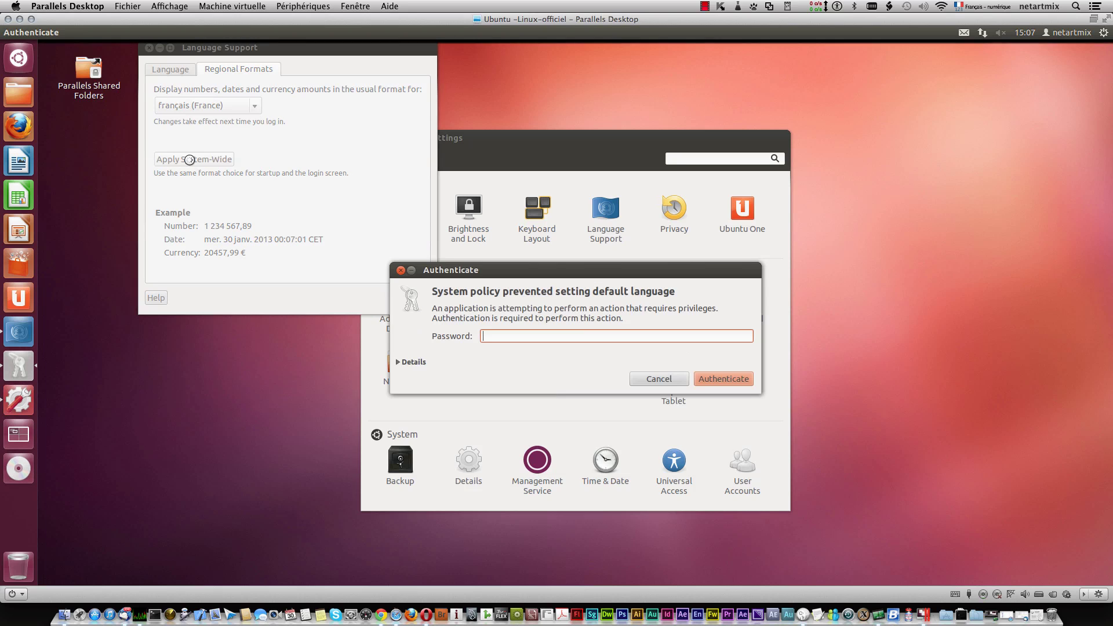
left_click(519, 339)
type("••••••")
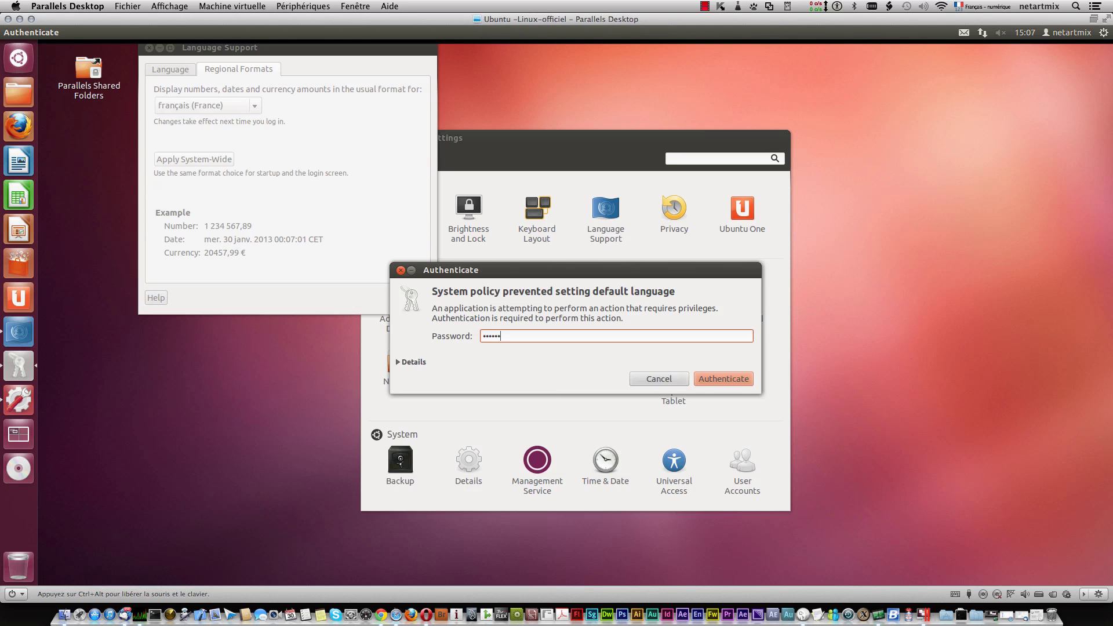
type("•••")
key("Return")
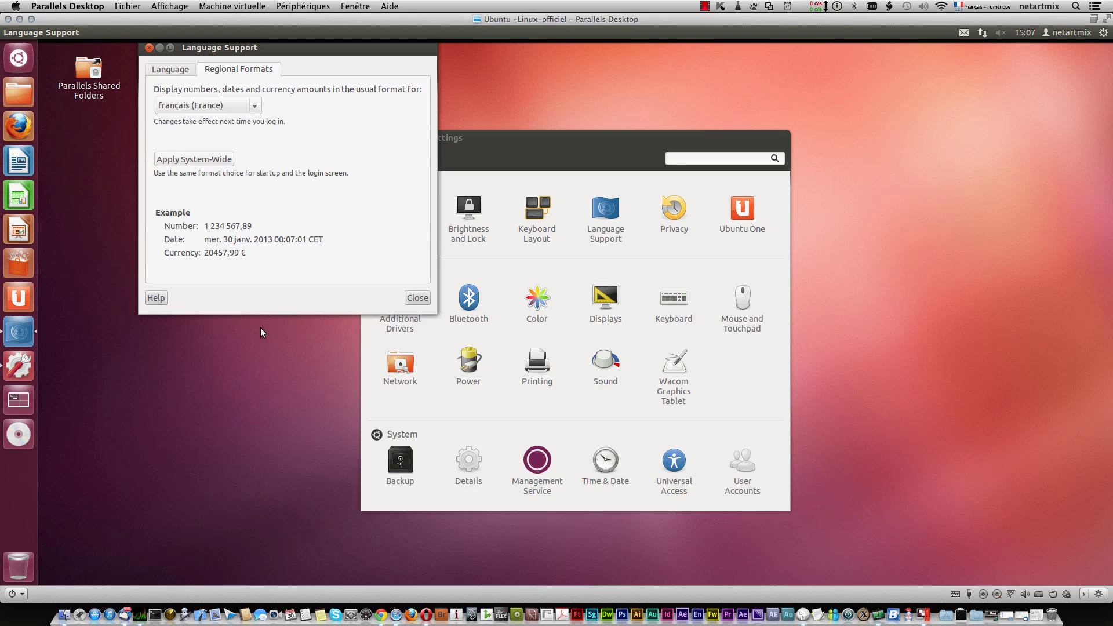
Step: Close Language Support, open Time & Date and select the Los Angeles location text for replacement with paris
left_click(417, 298)
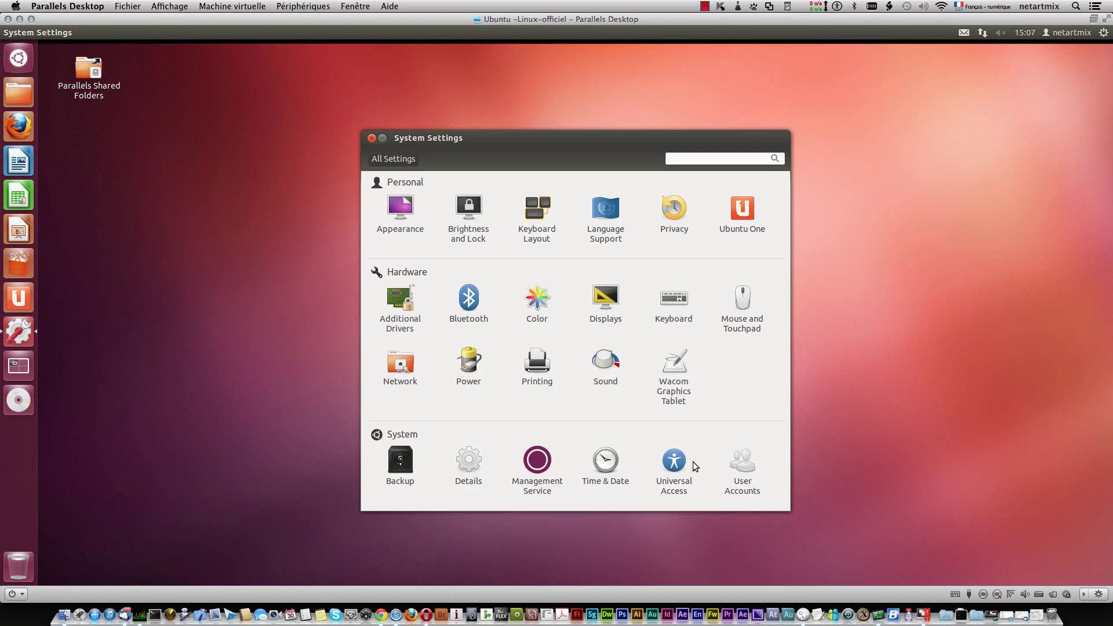
left_click(605, 462)
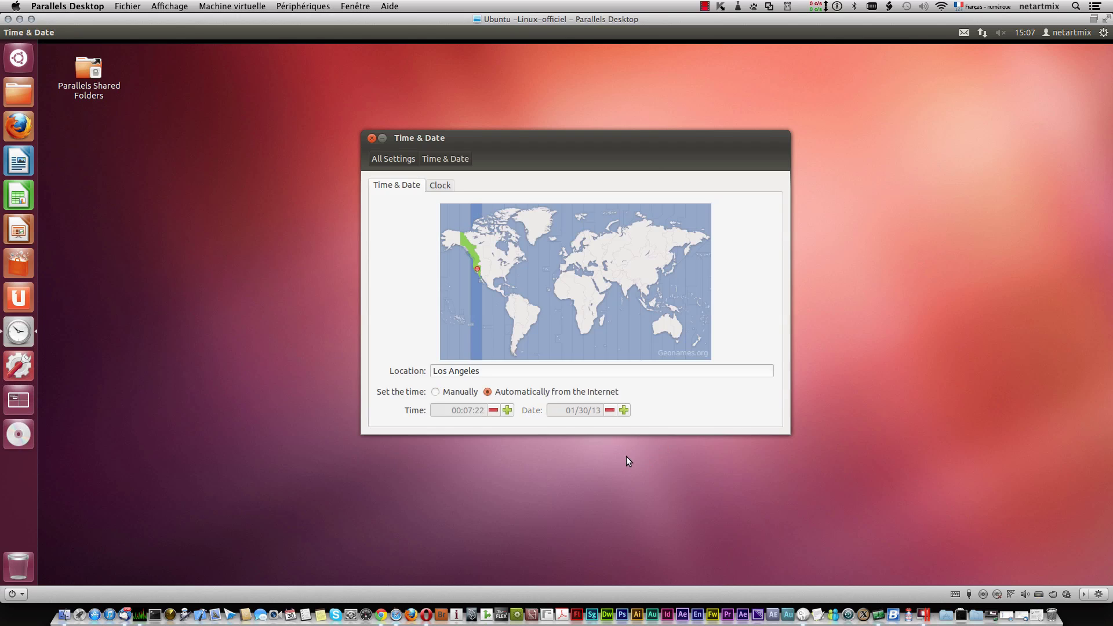
left_click(487, 374)
left_click_drag(486, 374, 414, 371)
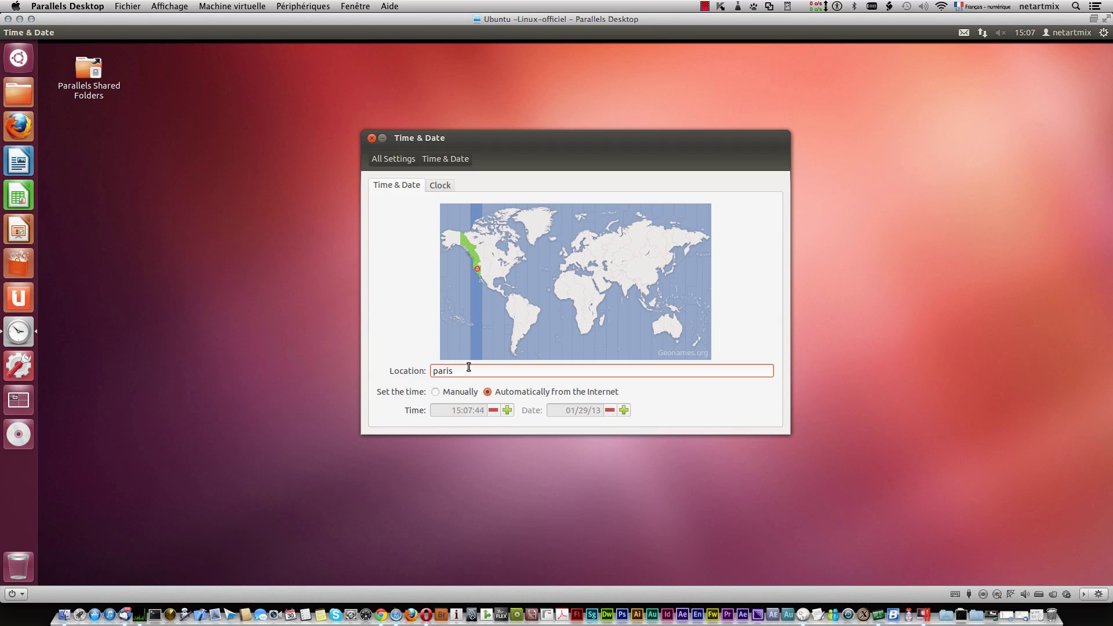
left_click(443, 186)
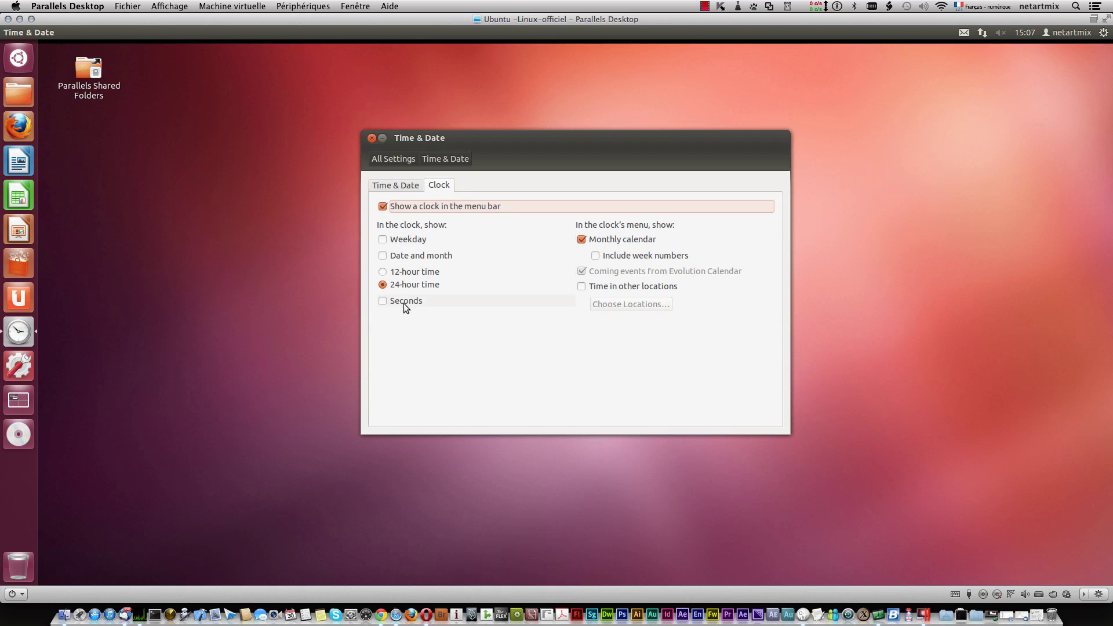
left_click(387, 184)
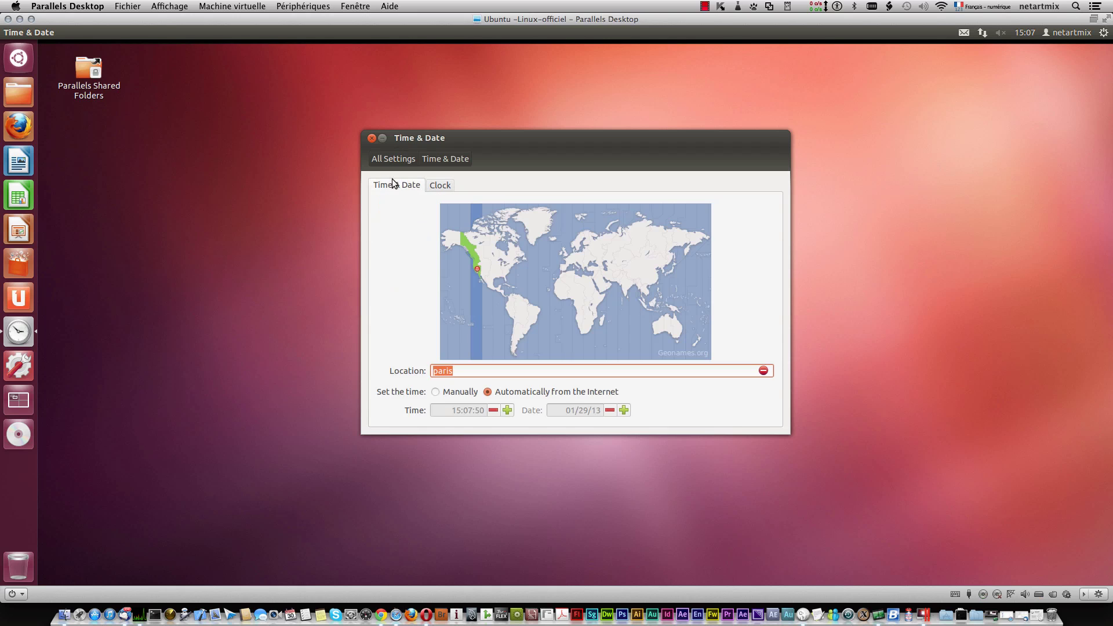
Step: Browse the Universal Access hearing, typing and pointing tabs, then return to All Settings
left_click(380, 161)
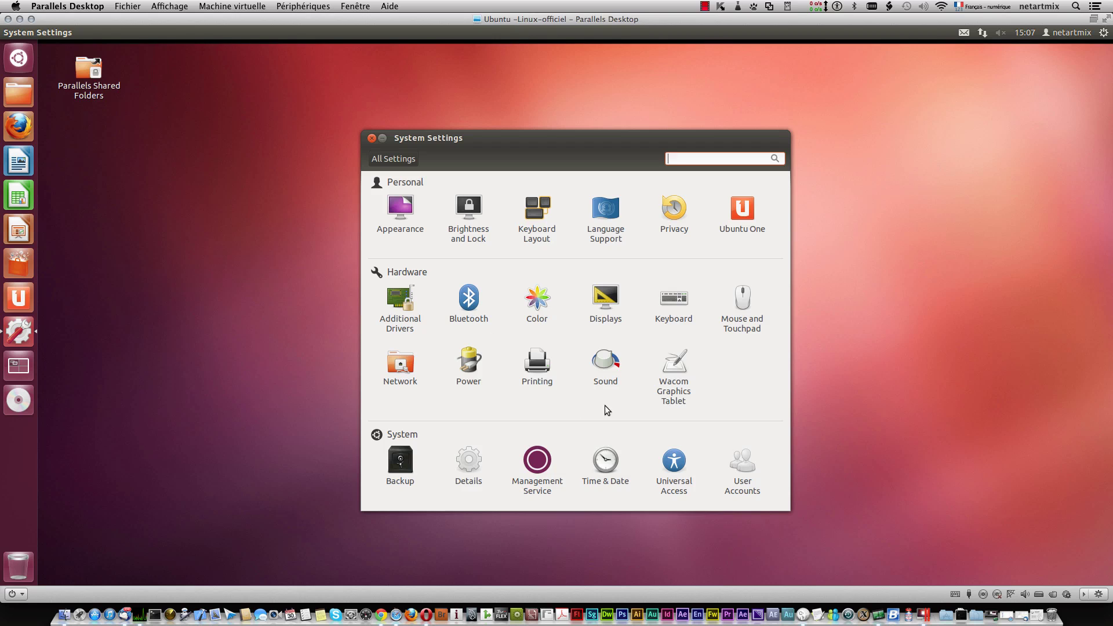
left_click(673, 461)
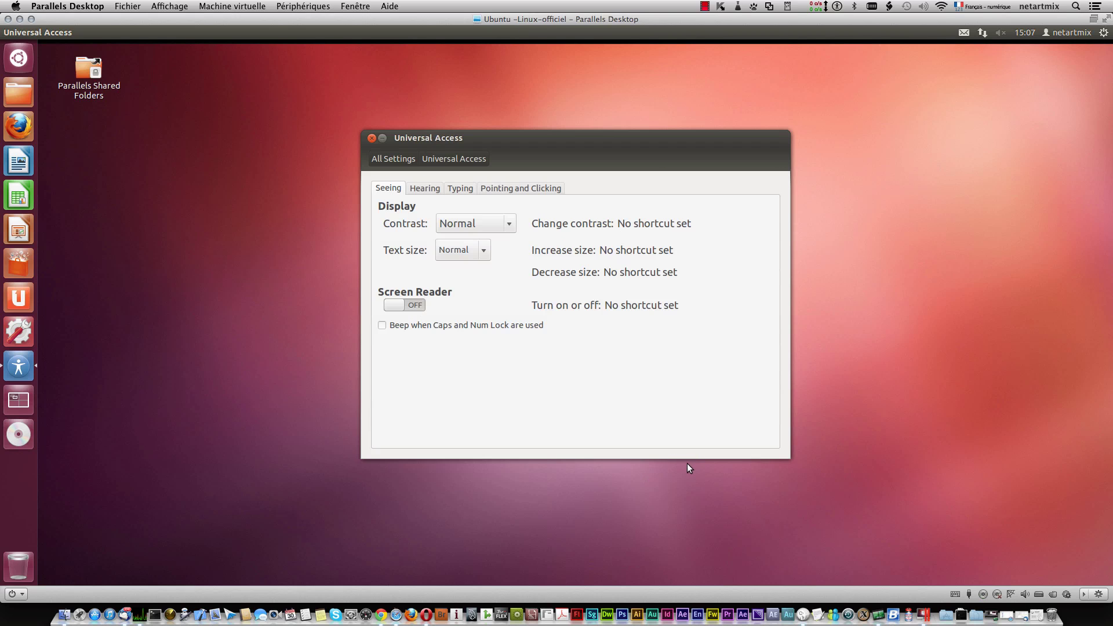
left_click(423, 189)
left_click(463, 190)
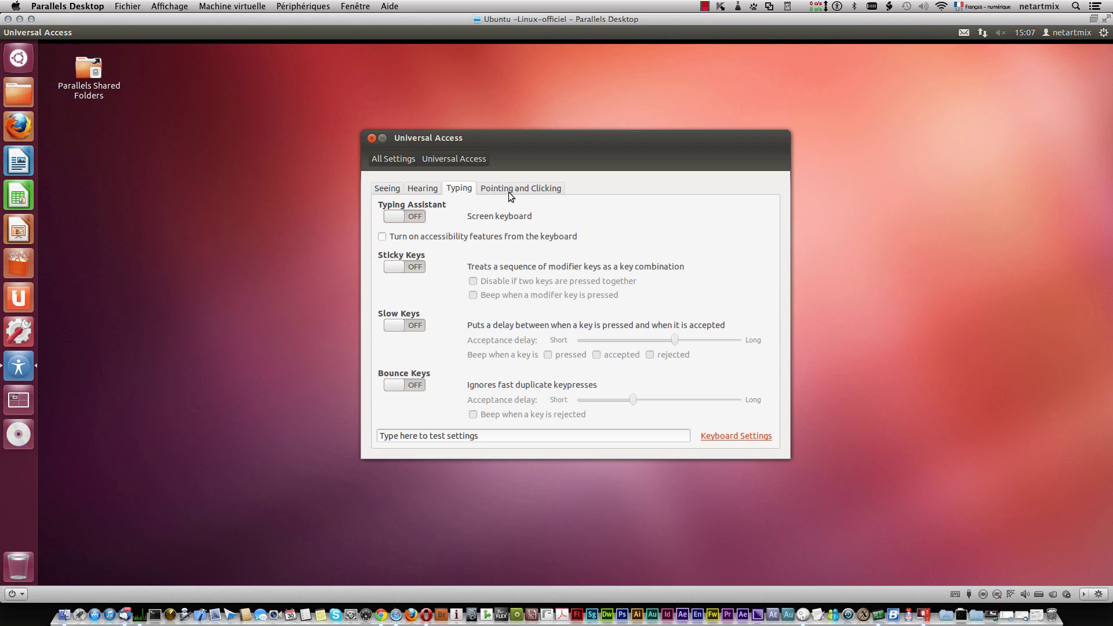
left_click(511, 191)
left_click(393, 158)
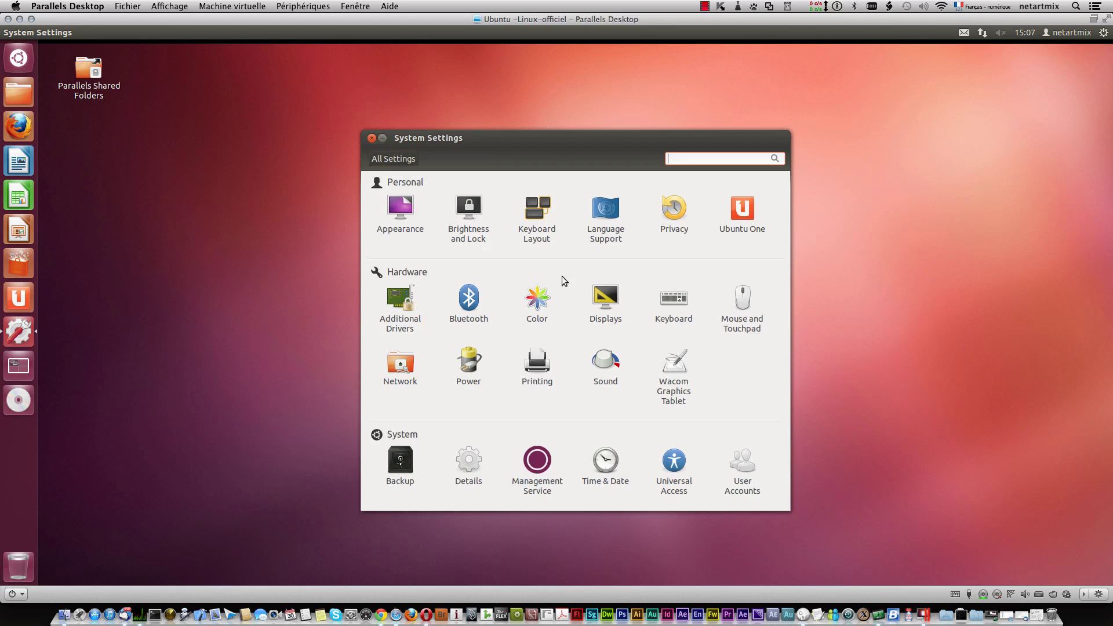
Step: Set the user account's language to French in User Accounts
left_click(749, 470)
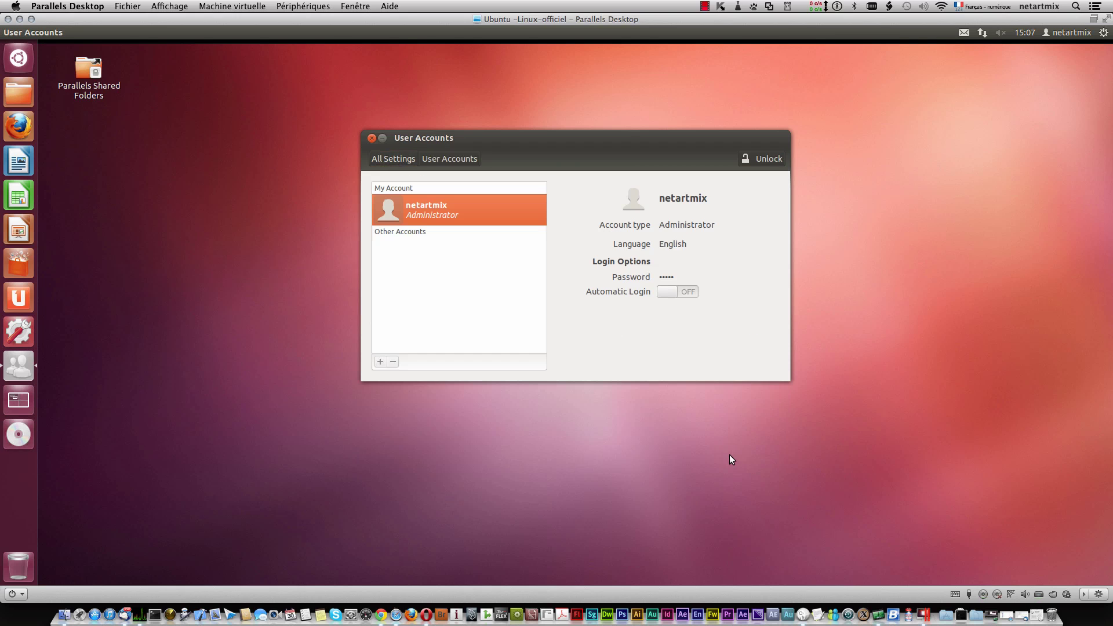
left_click(670, 244)
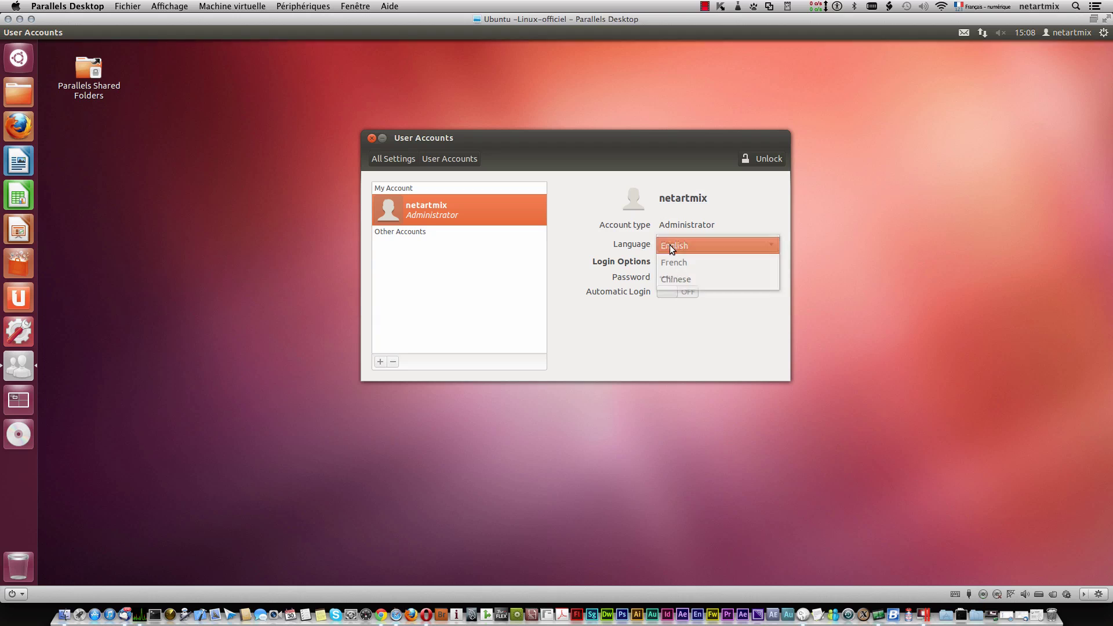
left_click(688, 264)
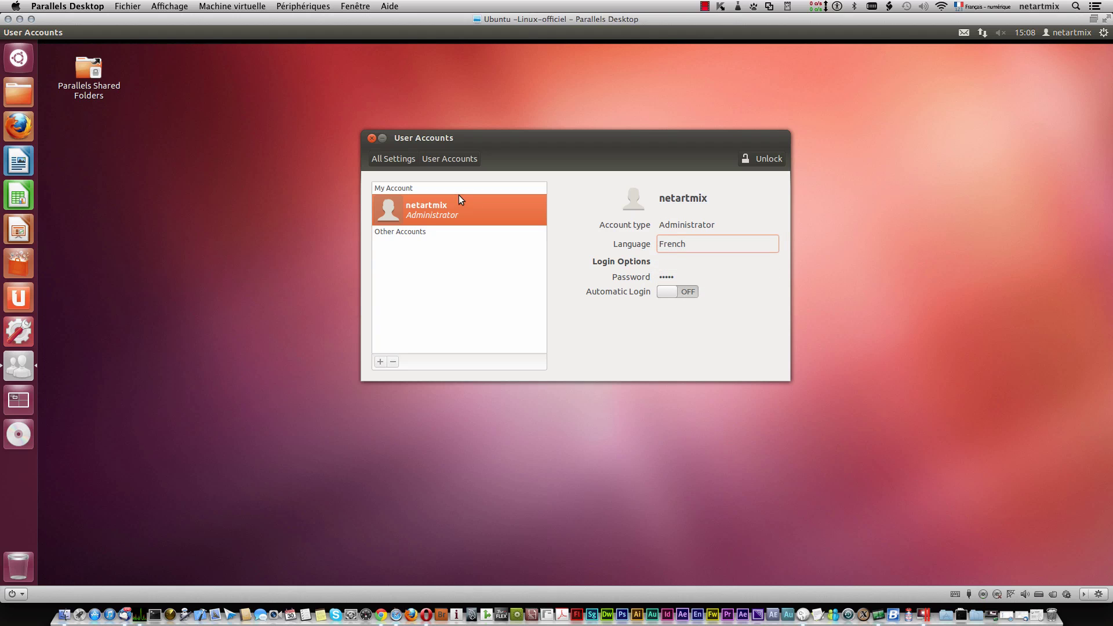
left_click(398, 159)
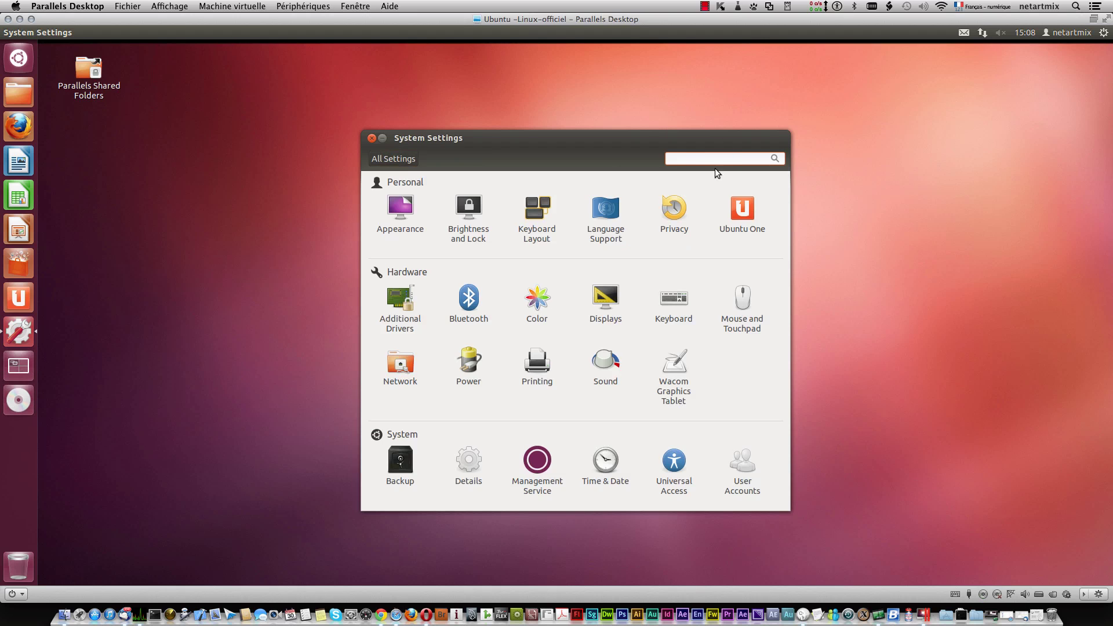
Step: Restart Ubuntu from the gear menu and log back in with the account password
left_click(1103, 32)
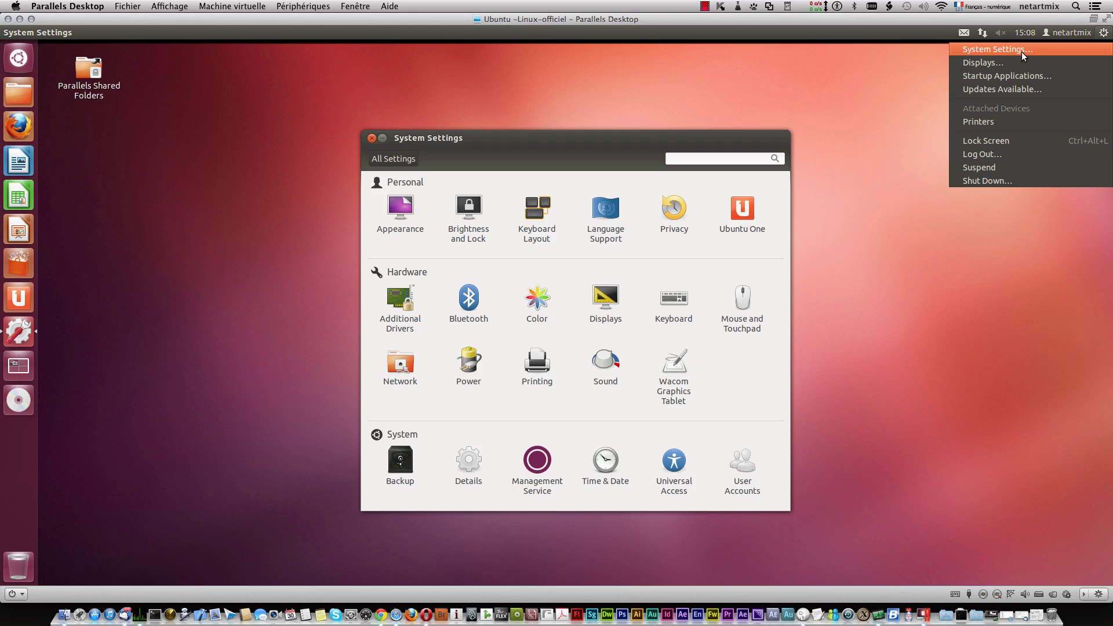
left_click(1024, 180)
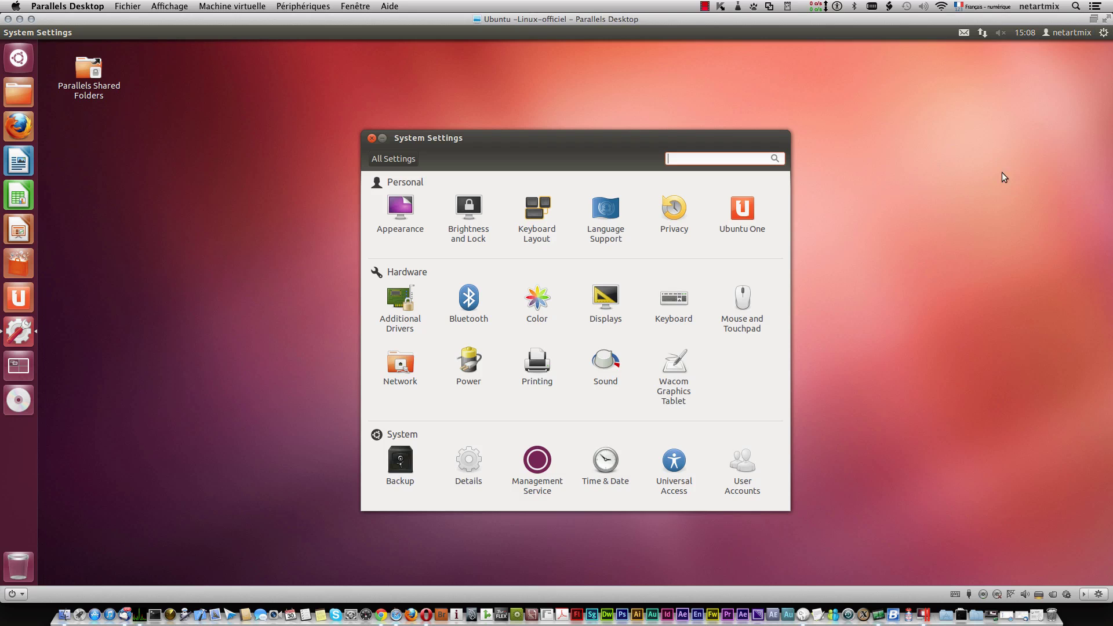
left_click(704, 7)
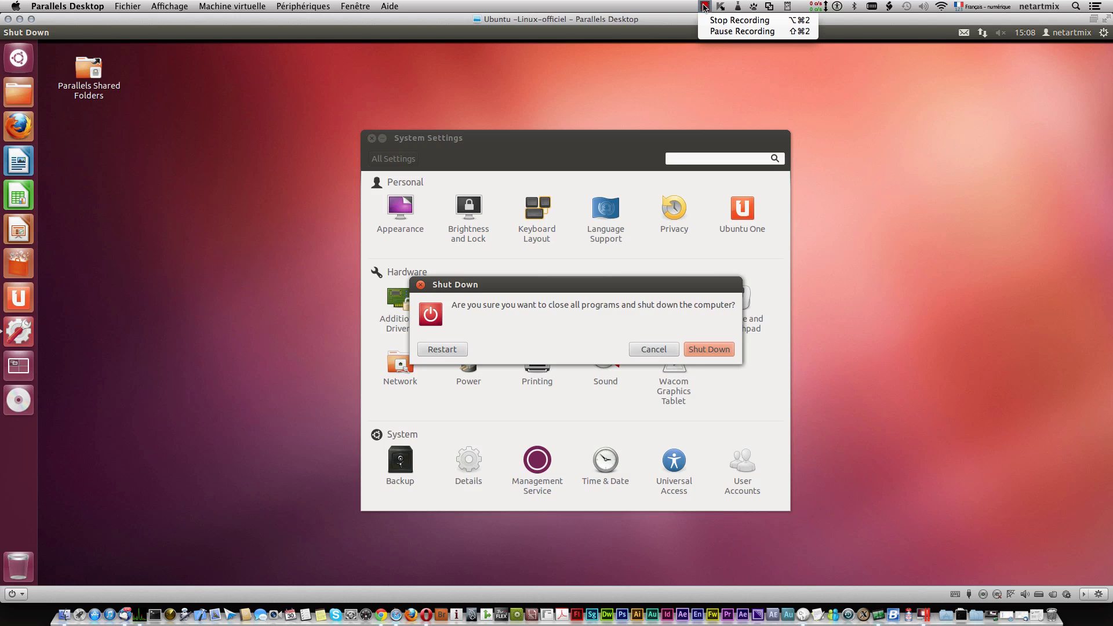
left_click(723, 31)
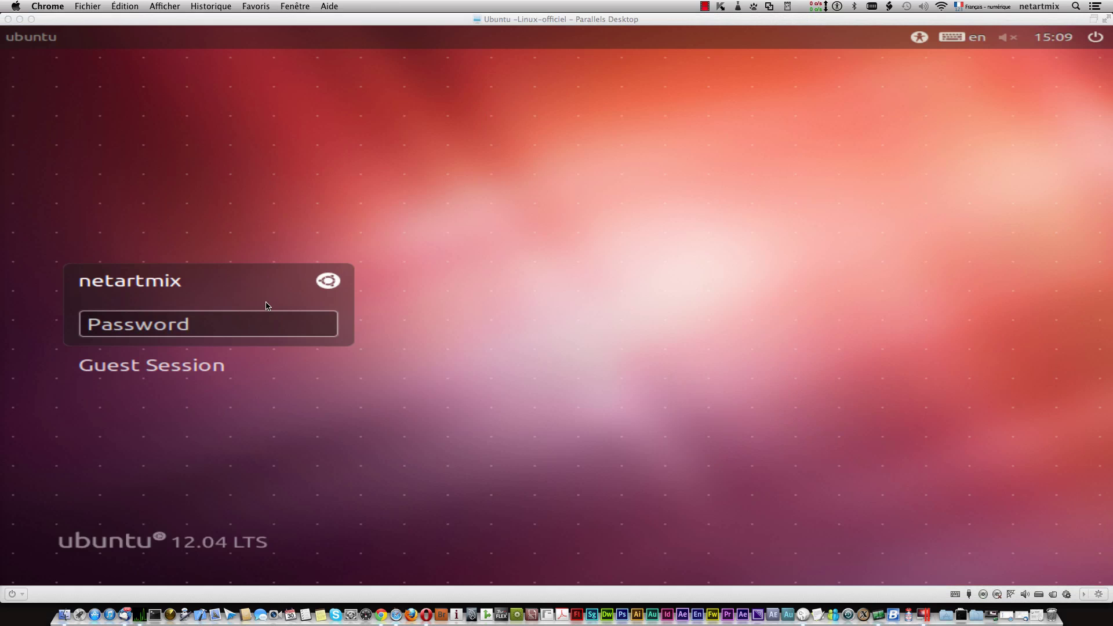
left_click(195, 323)
type("•••")
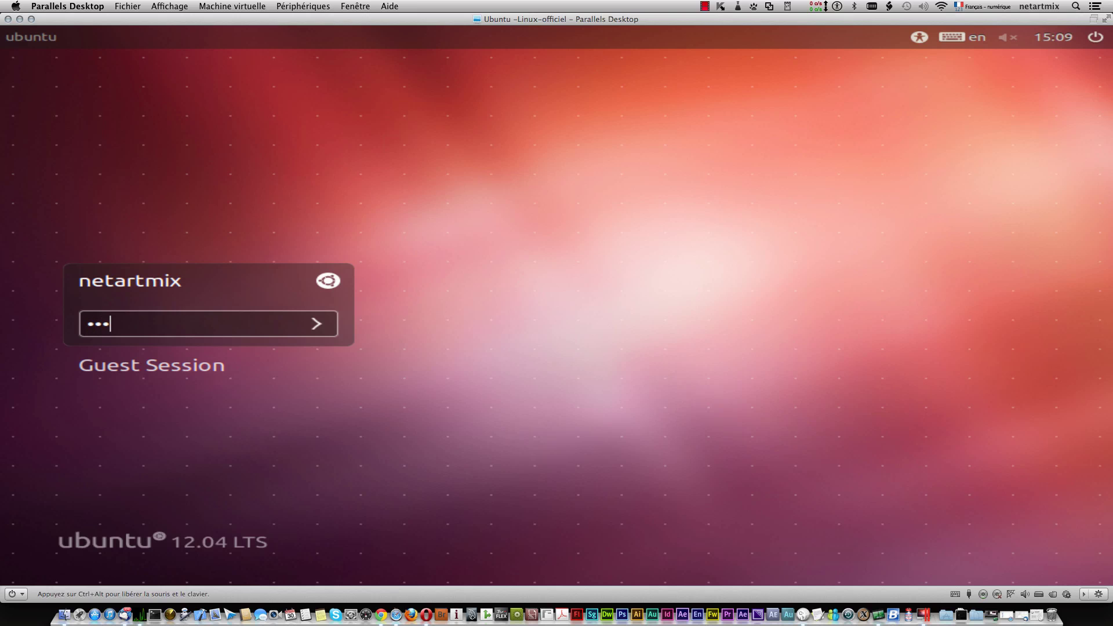
type("•••••••")
key("Return")
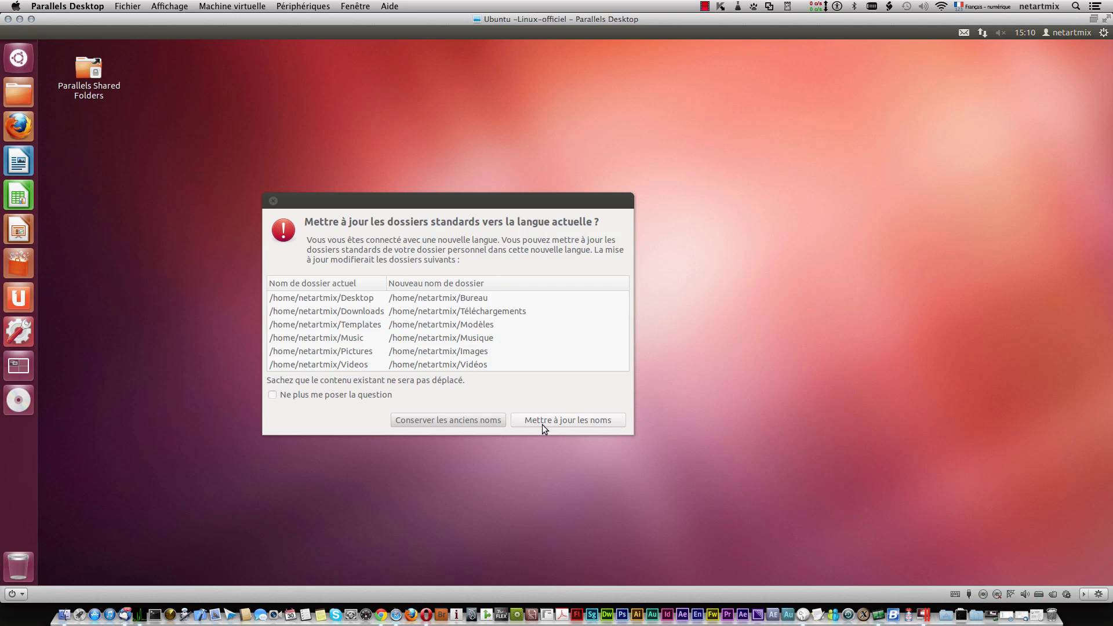
Step: Rename standard folders to French names without asking again, then open Clavier in Paramètres système
left_click(541, 392)
left_click(562, 419)
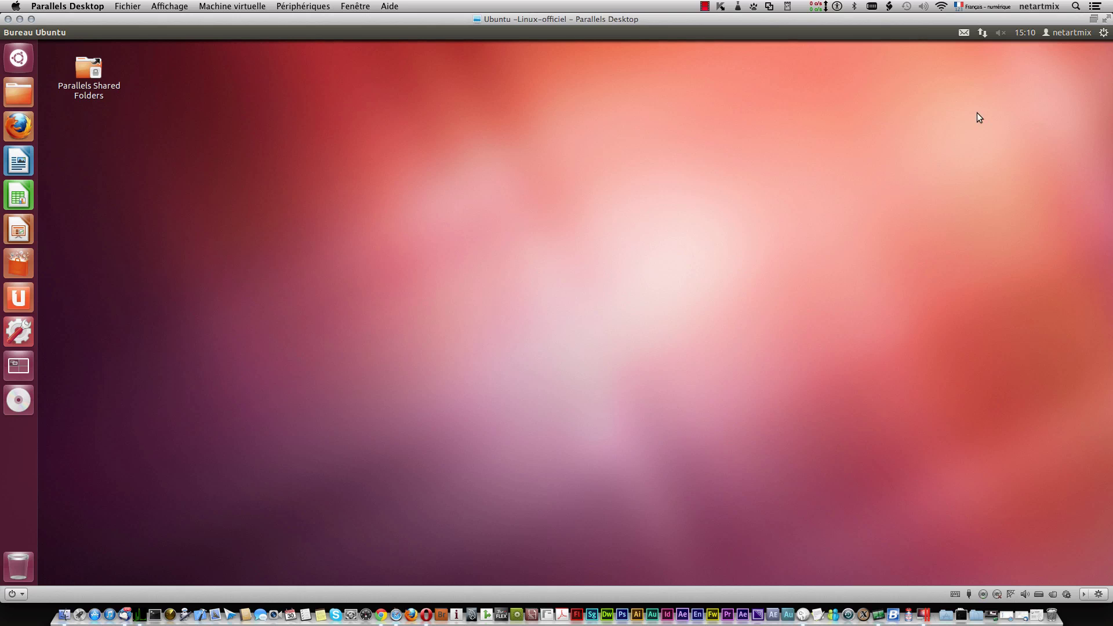
left_click(1103, 32)
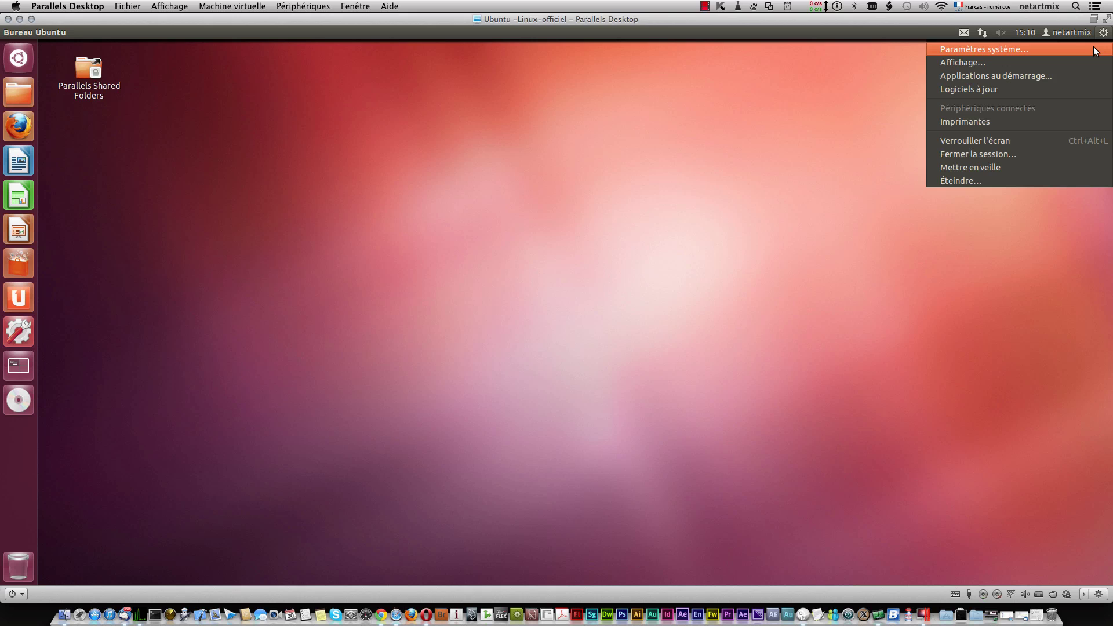
left_click(1093, 47)
left_click(1099, 34)
left_click(1090, 46)
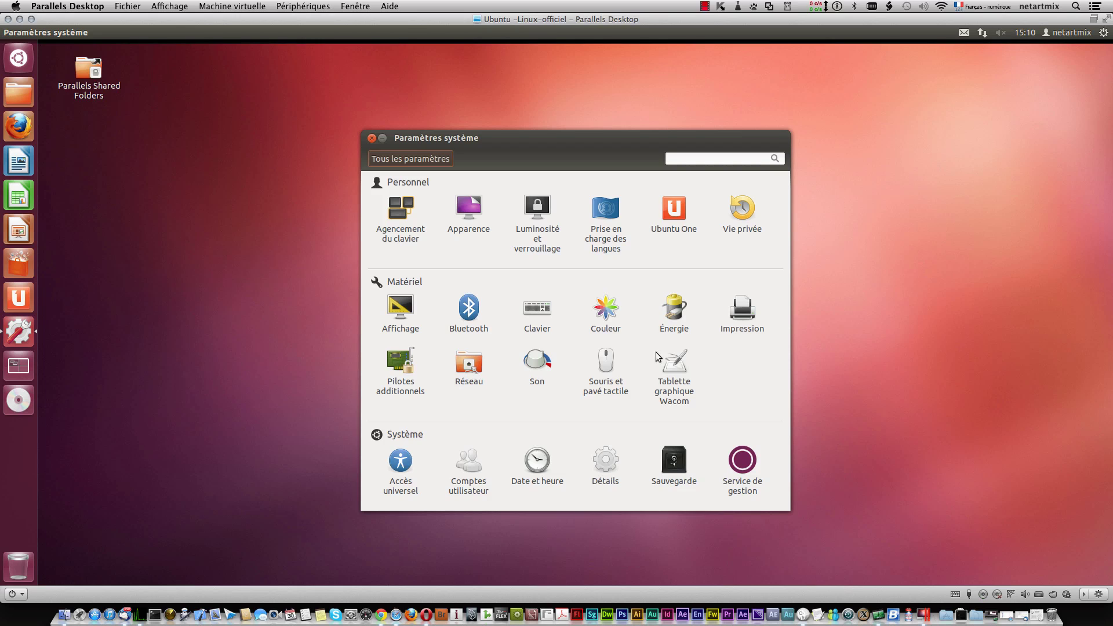
left_click(548, 317)
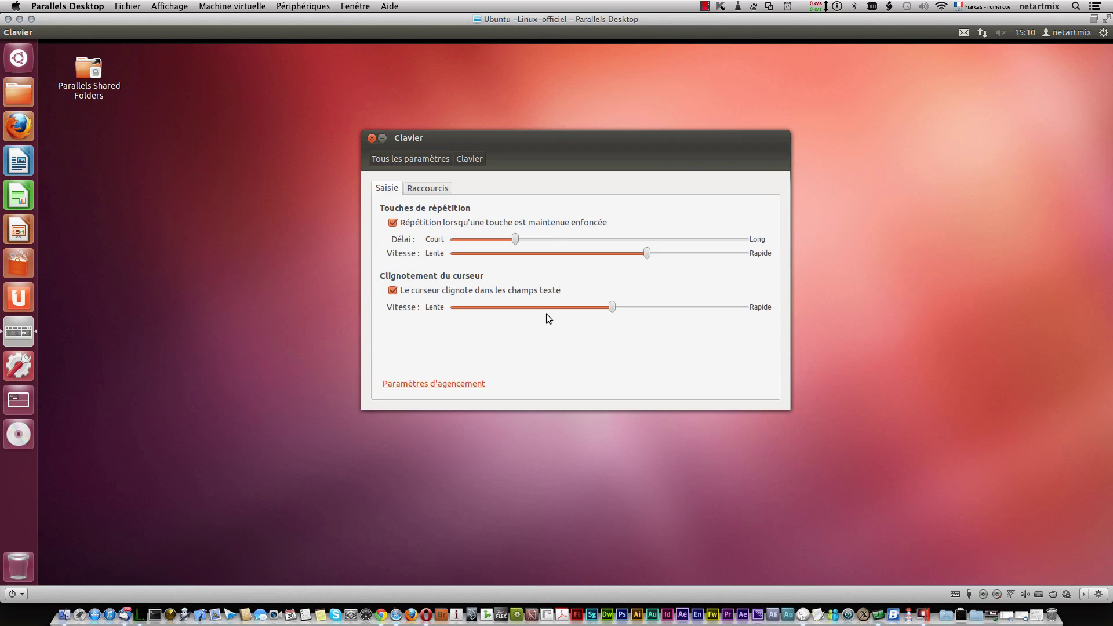
Step: Add the plain Français keyboard layout to the list below Anglais (USA)
left_click(416, 383)
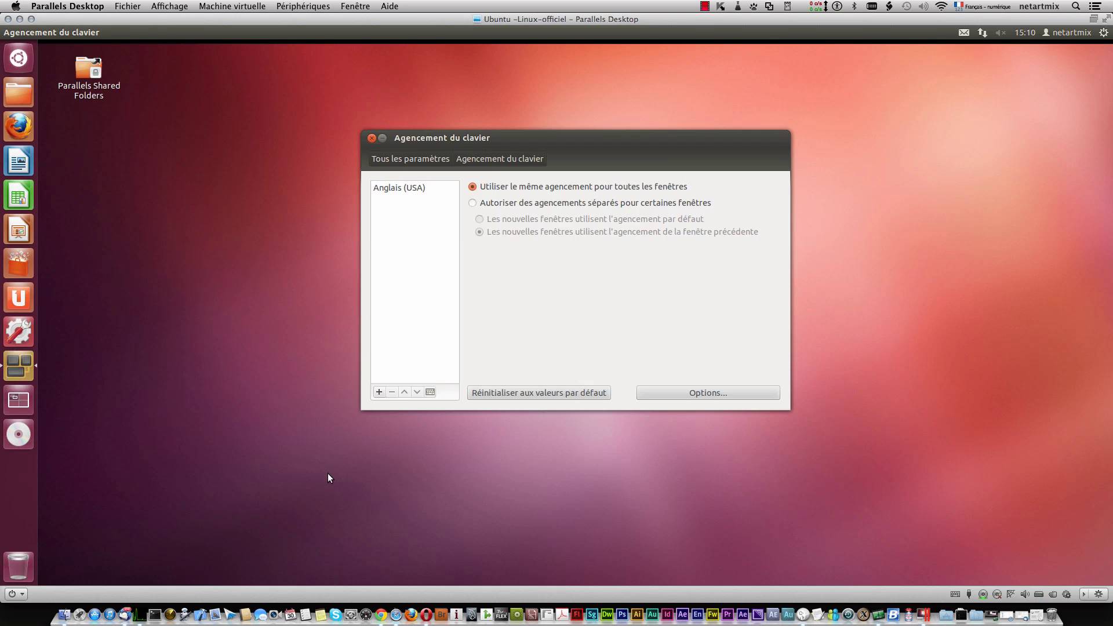
left_click(379, 393)
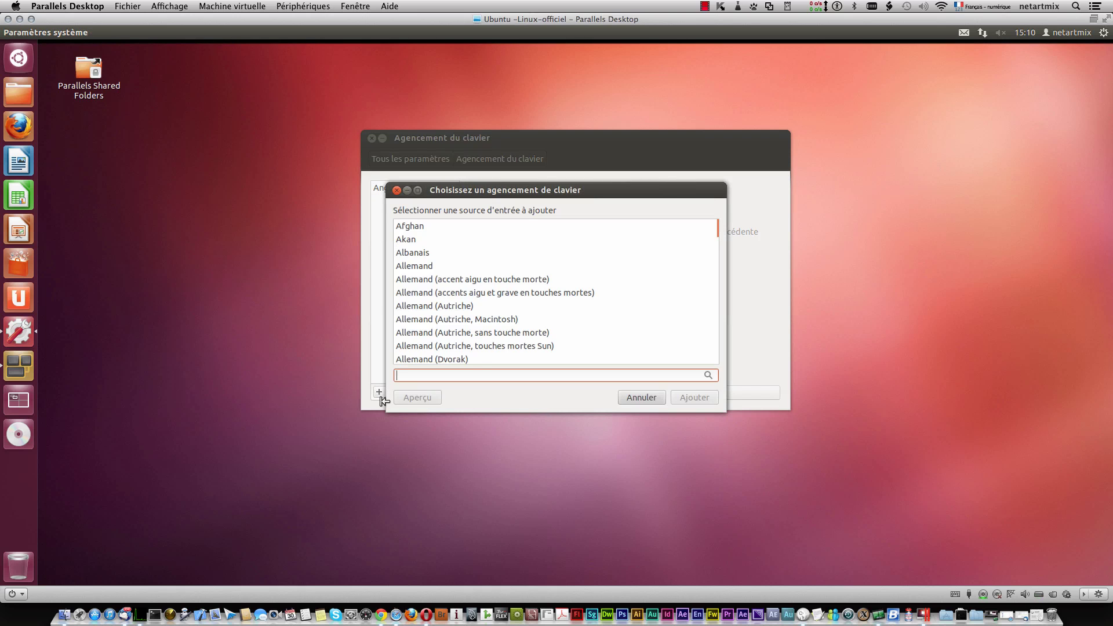
scroll(462, 336, "down", 15)
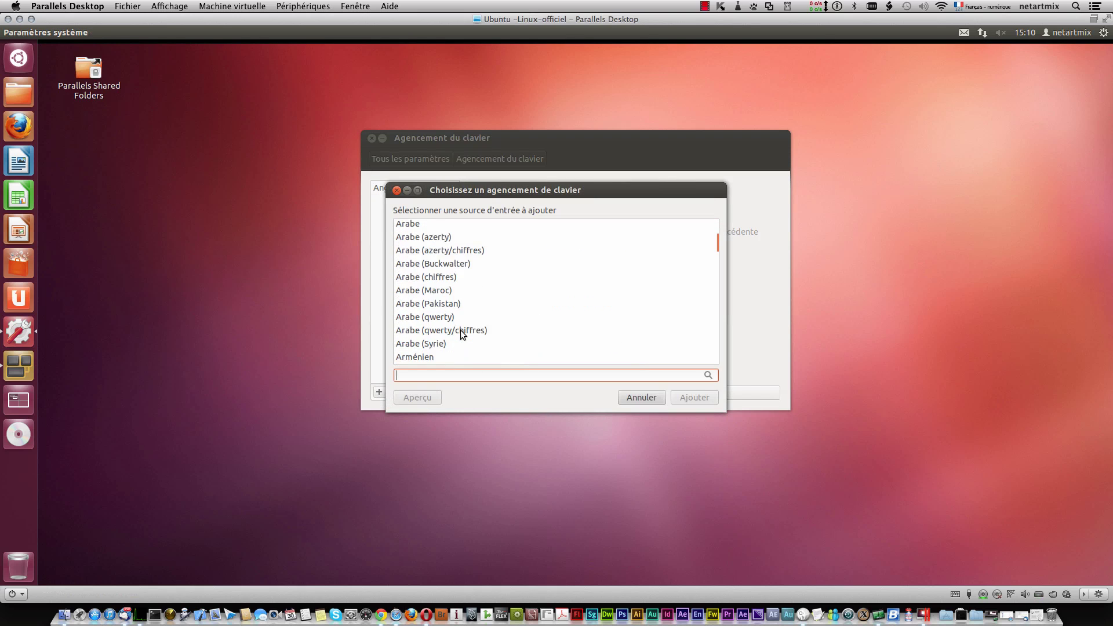
scroll(462, 335, "down", 20)
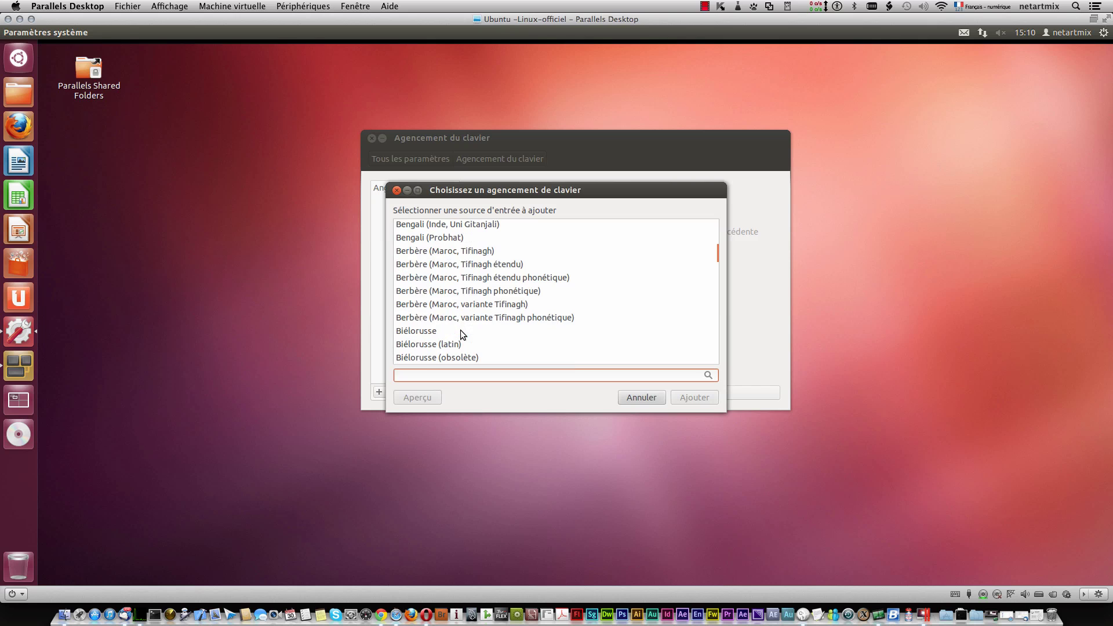
scroll(462, 335, "down", 5)
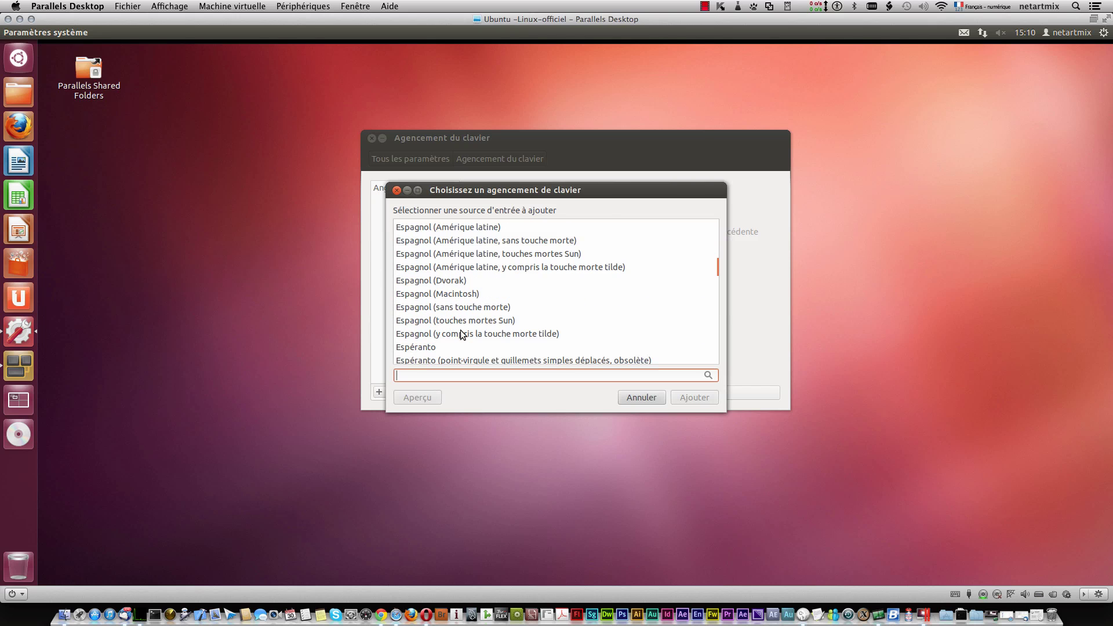
scroll(462, 335, "down", 5)
scroll(462, 335, "down", 5)
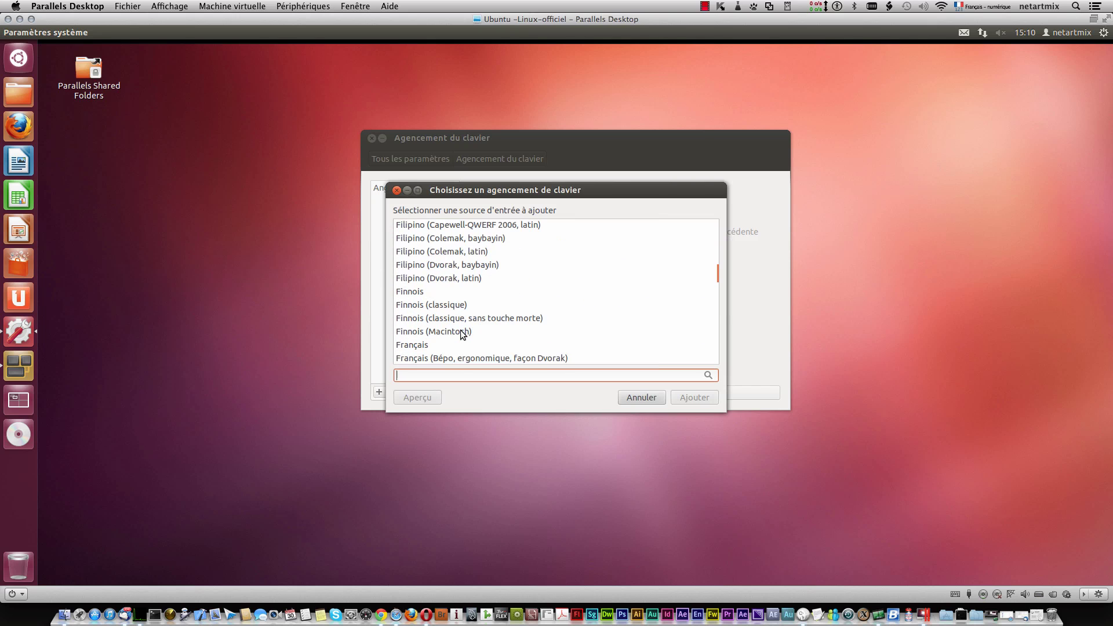
scroll(461, 329, "down", 3)
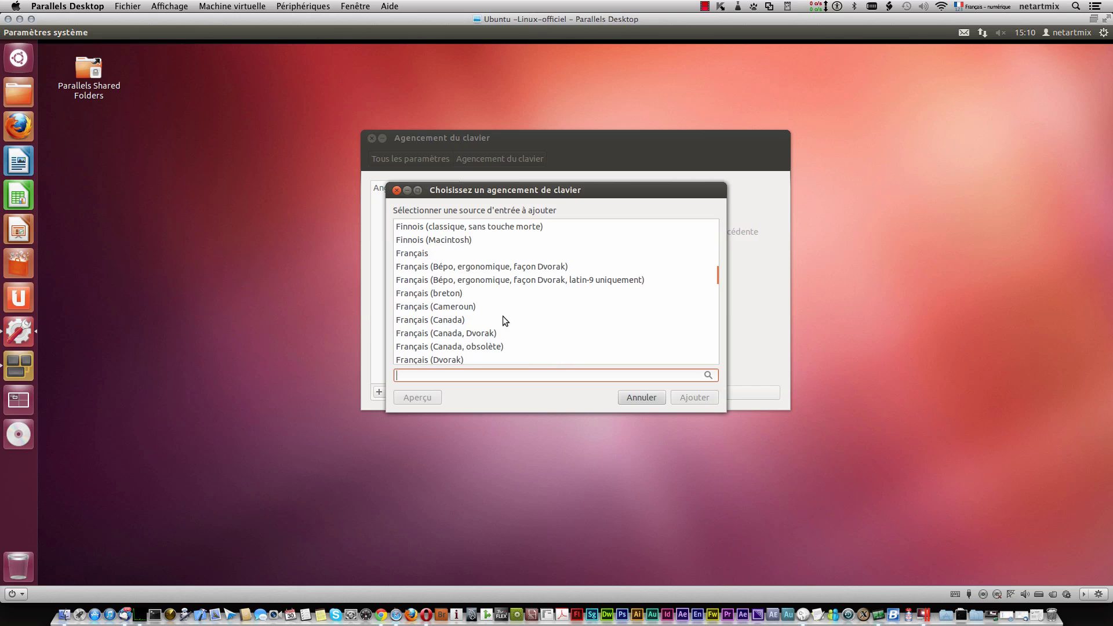
left_click(457, 253)
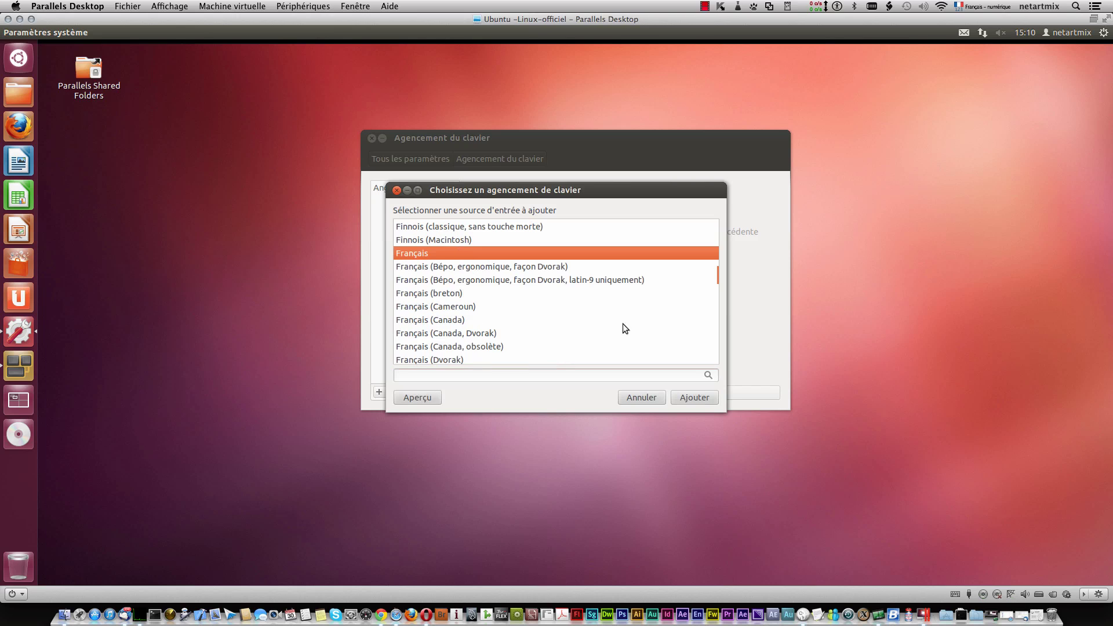
left_click(694, 397)
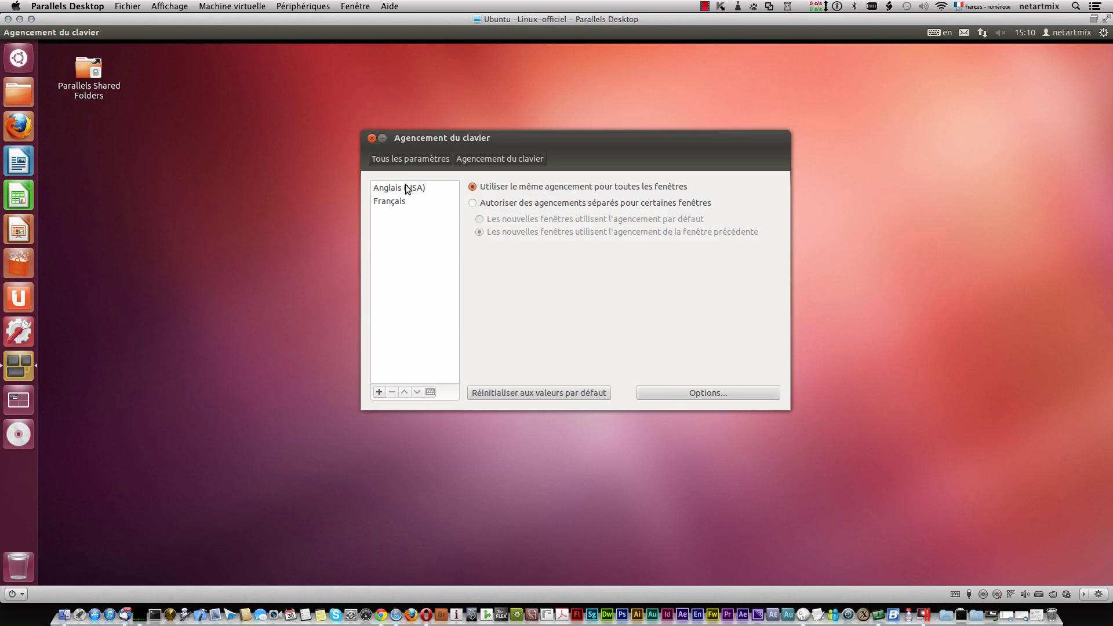
Step: Move Français above Anglais (USA) in the layout list and close the keyboard settings
left_click(401, 201)
left_click_drag(401, 200, 403, 186)
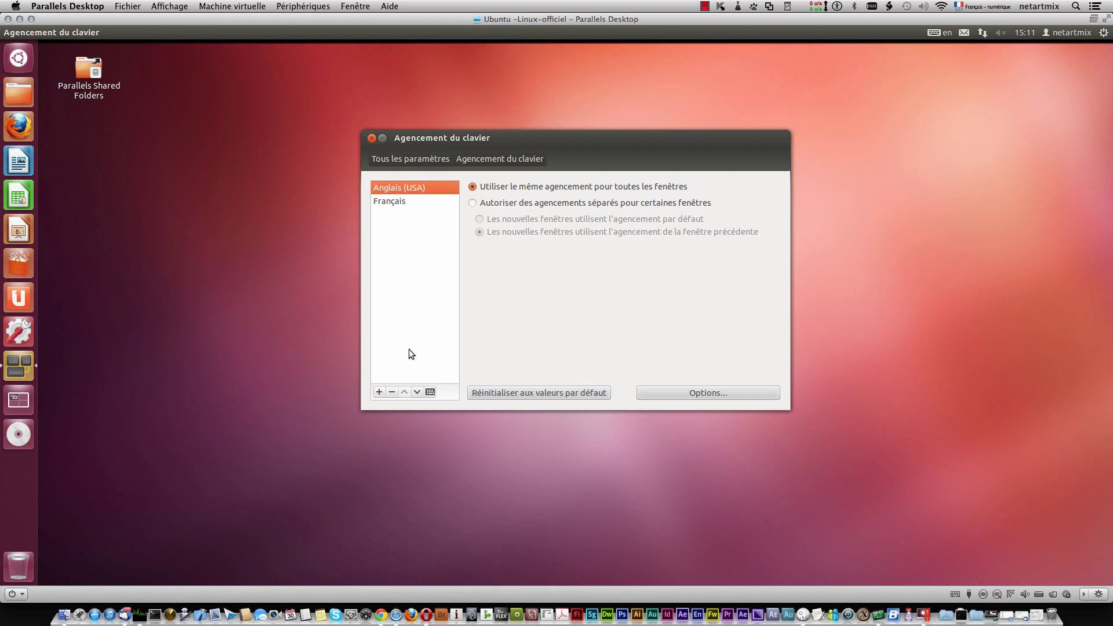
left_click(399, 203)
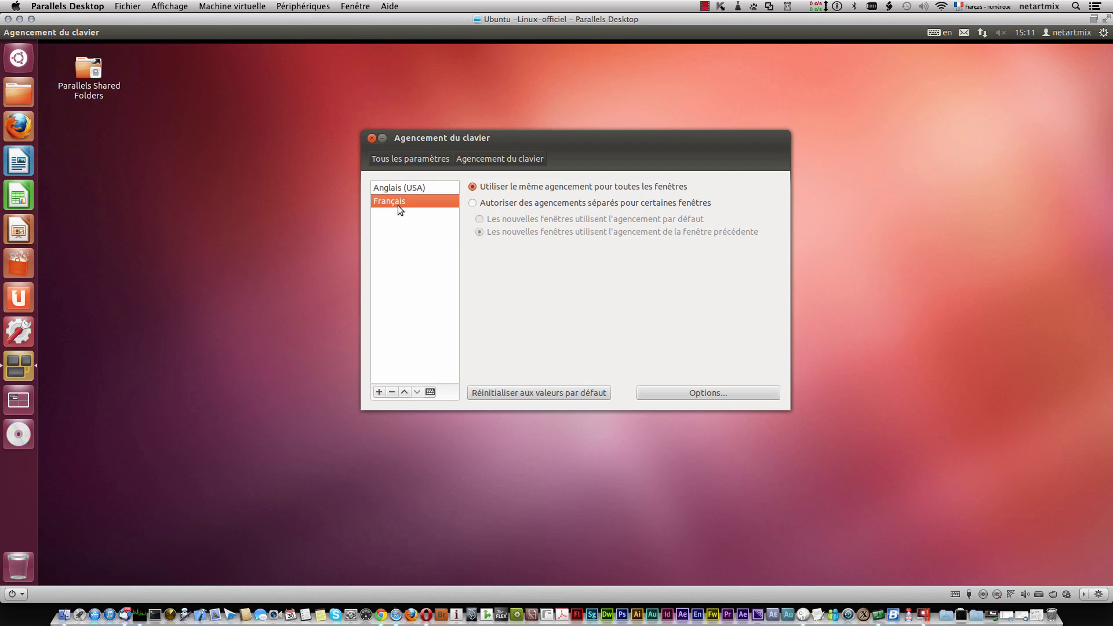
left_click(404, 391)
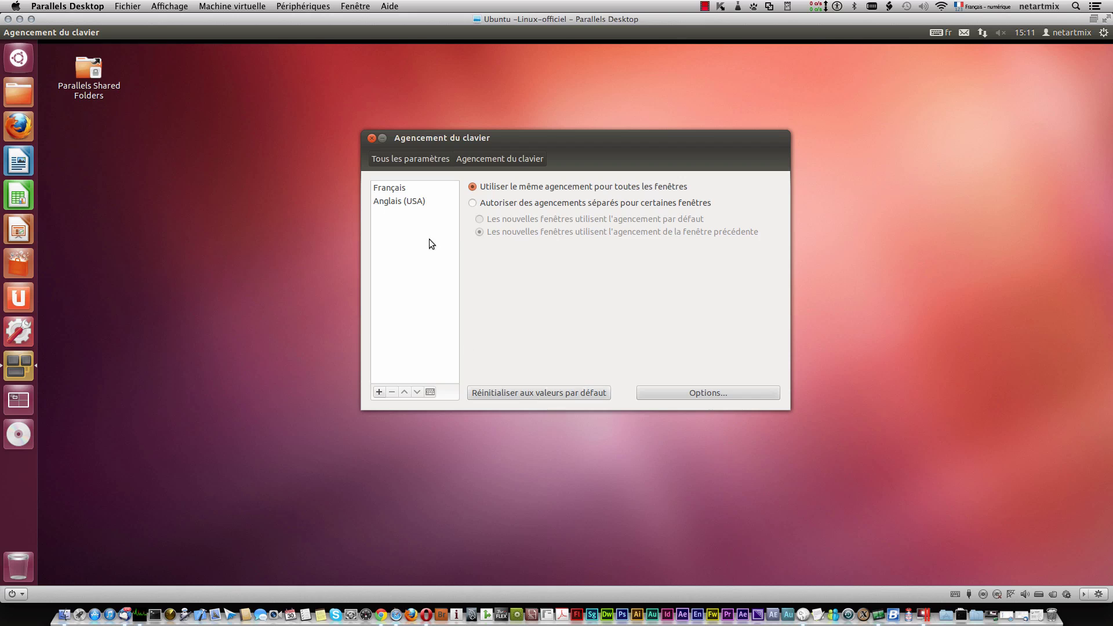
left_click(370, 139)
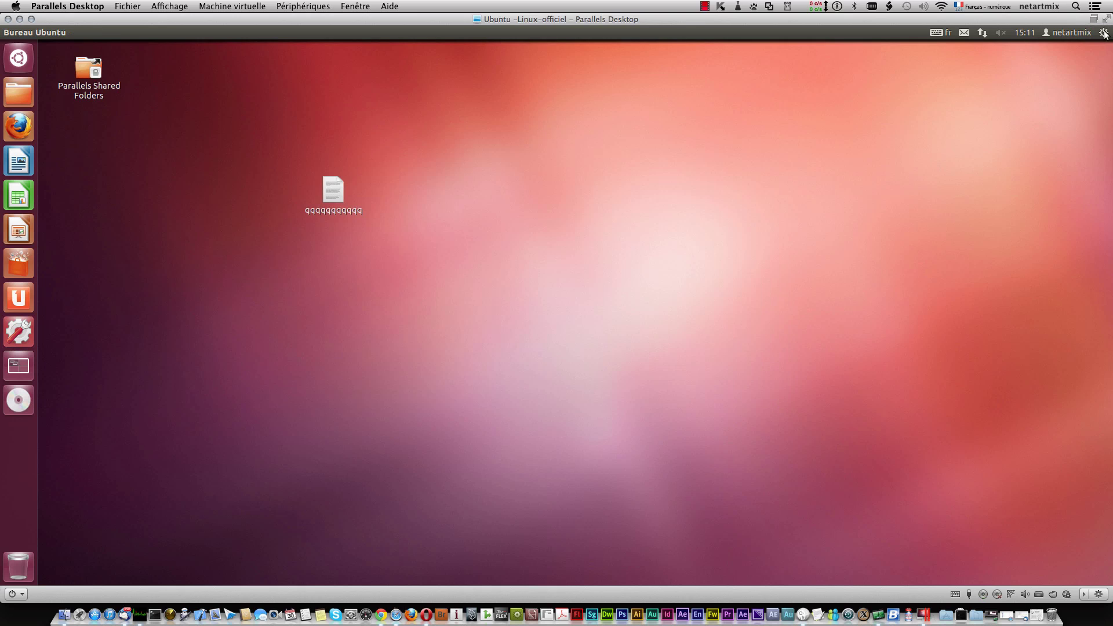
left_click(1102, 32)
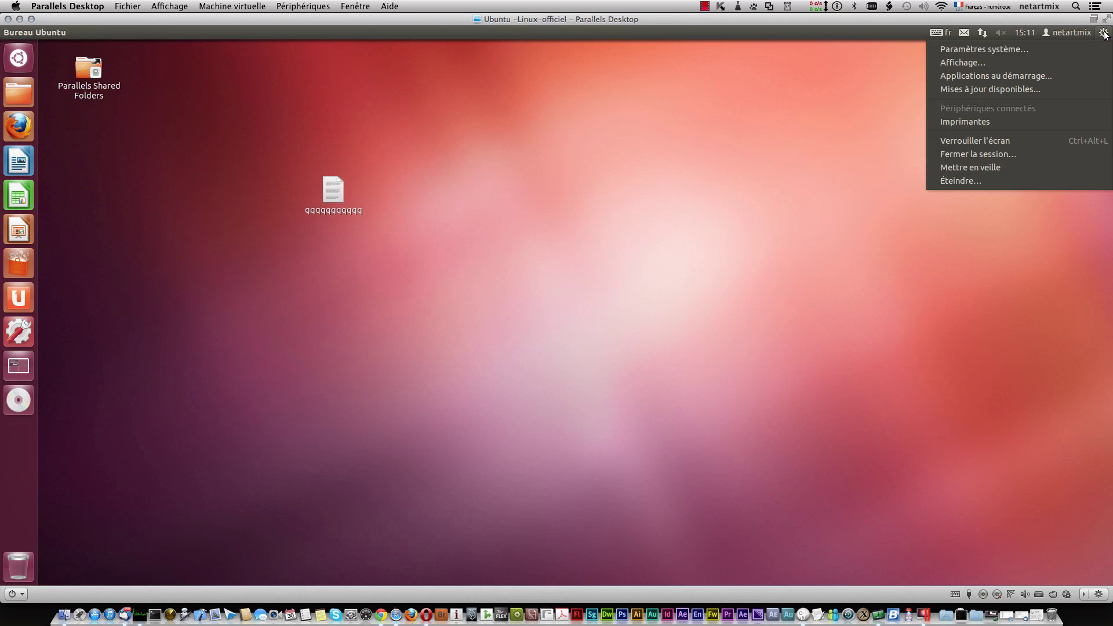
Step: Log out via Éteindre…, confirm, and sign back in with the account password
left_click(995, 180)
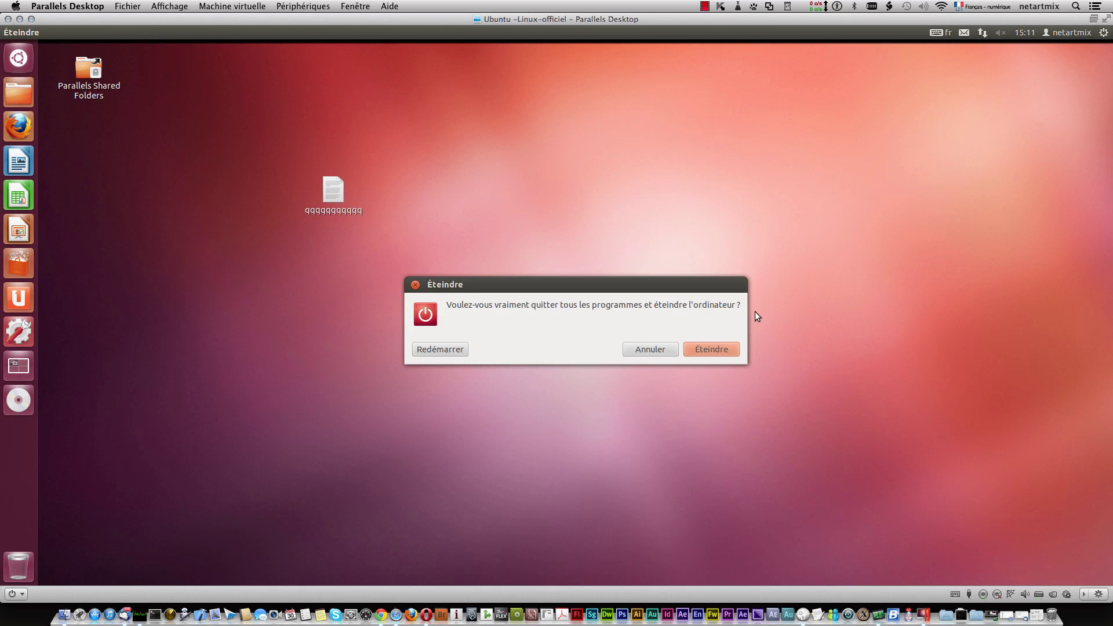
left_click(721, 345)
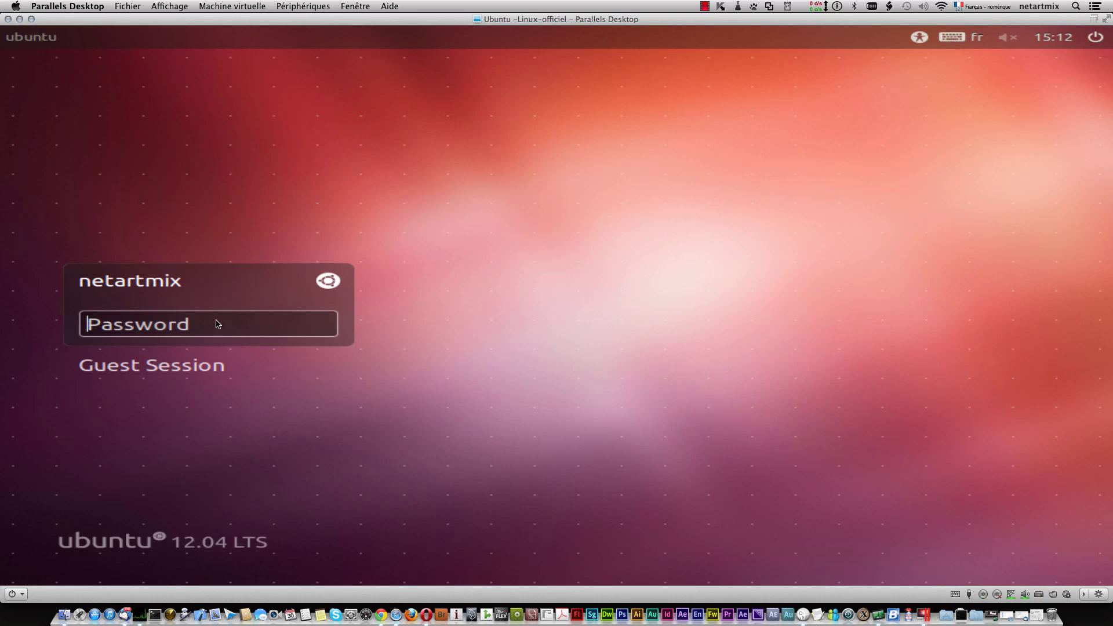
type("••••••••")
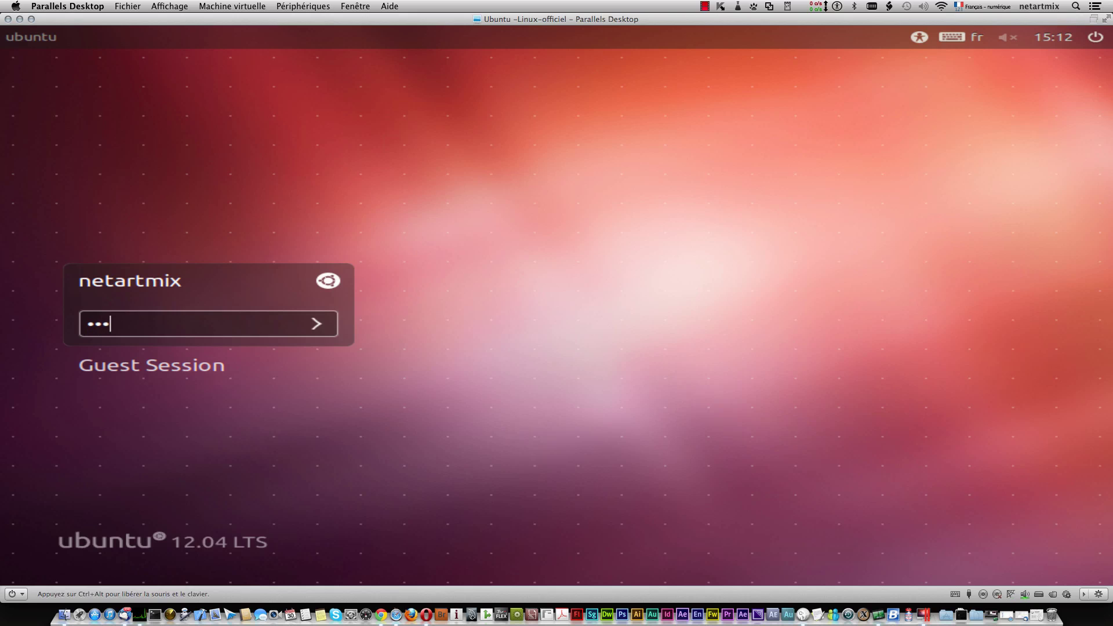
type("•")
key("Return")
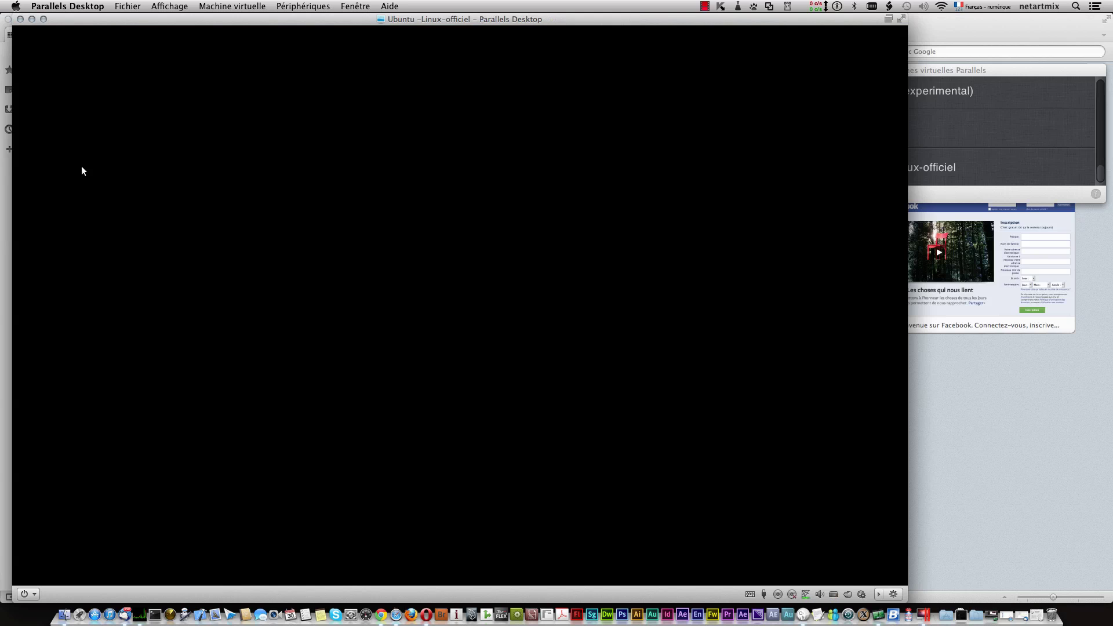
Step: Expand the virtual machine window to fill the screen, then dismiss the session options menu
left_click(44, 19)
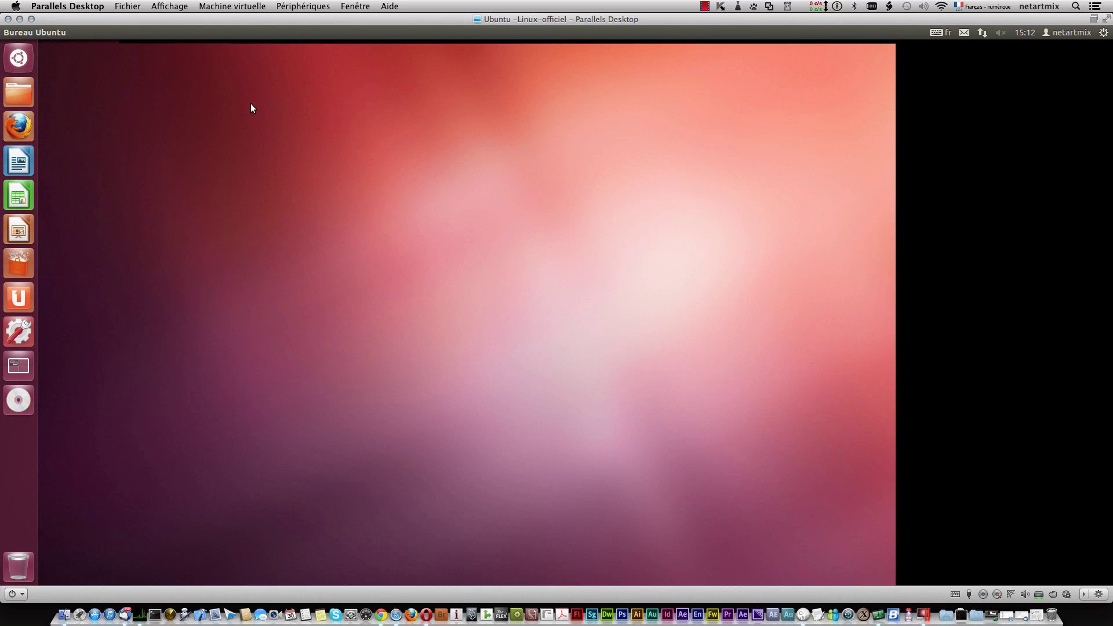
left_click(31, 19)
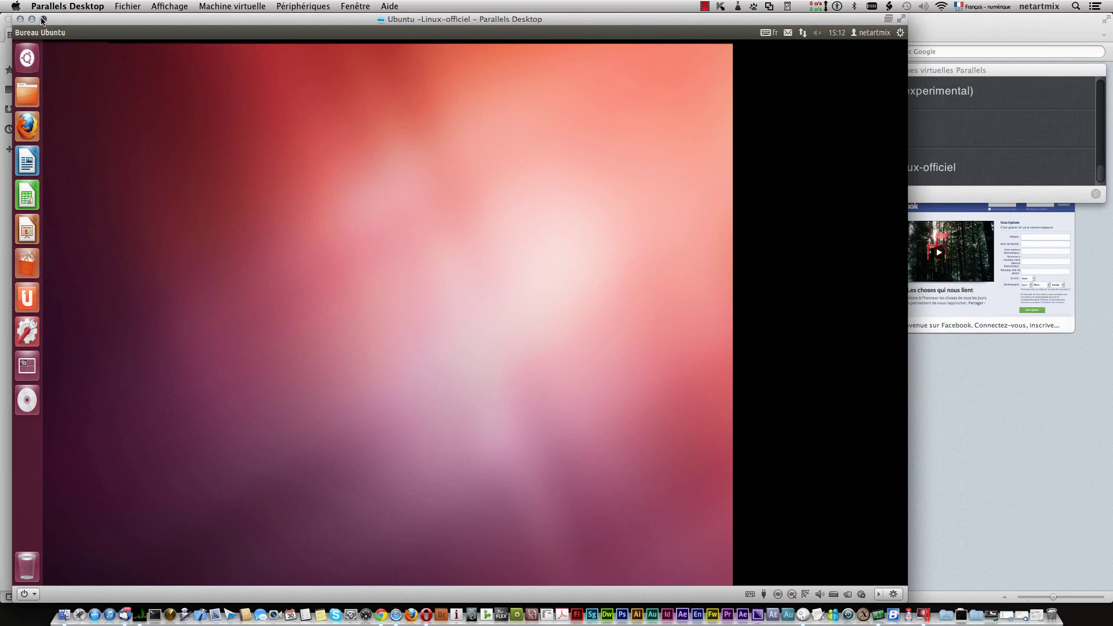
left_click(43, 19)
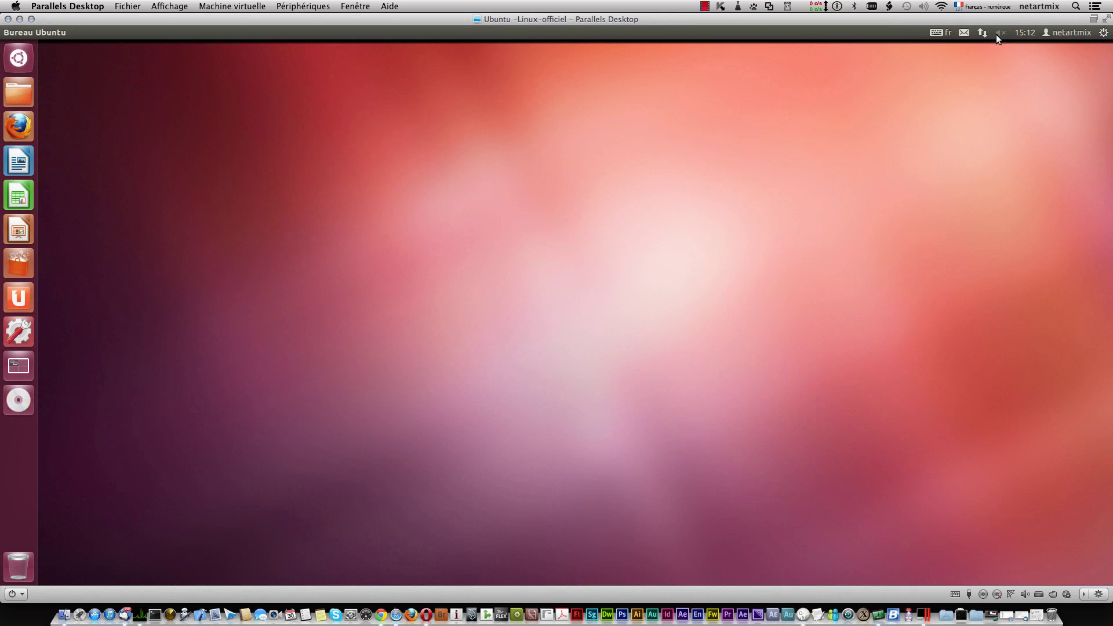
left_click(1103, 33)
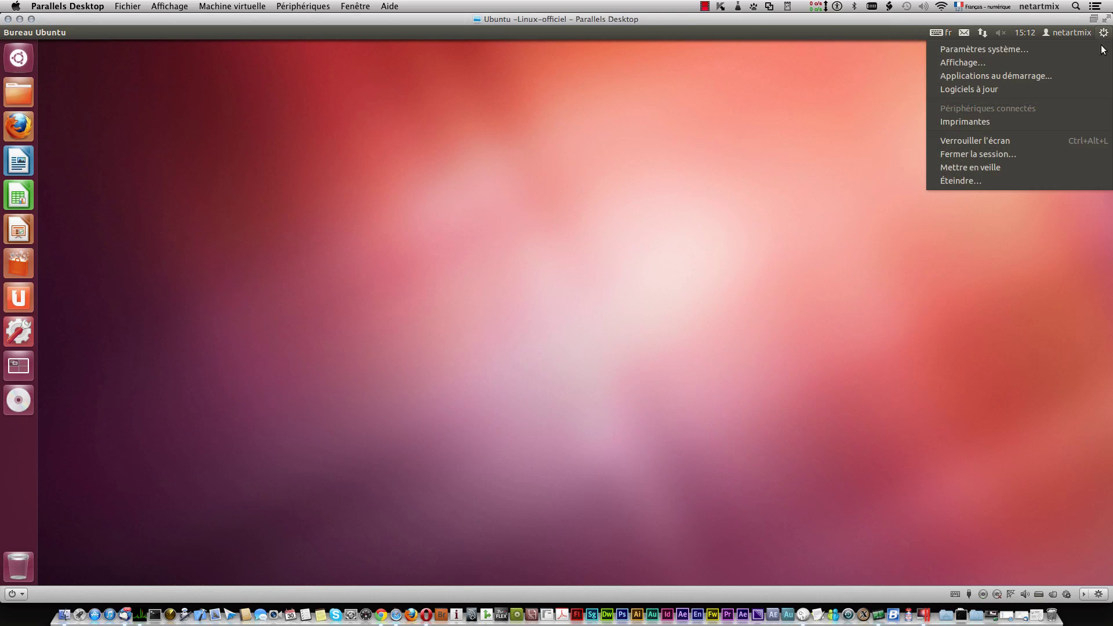
left_click(1060, 244)
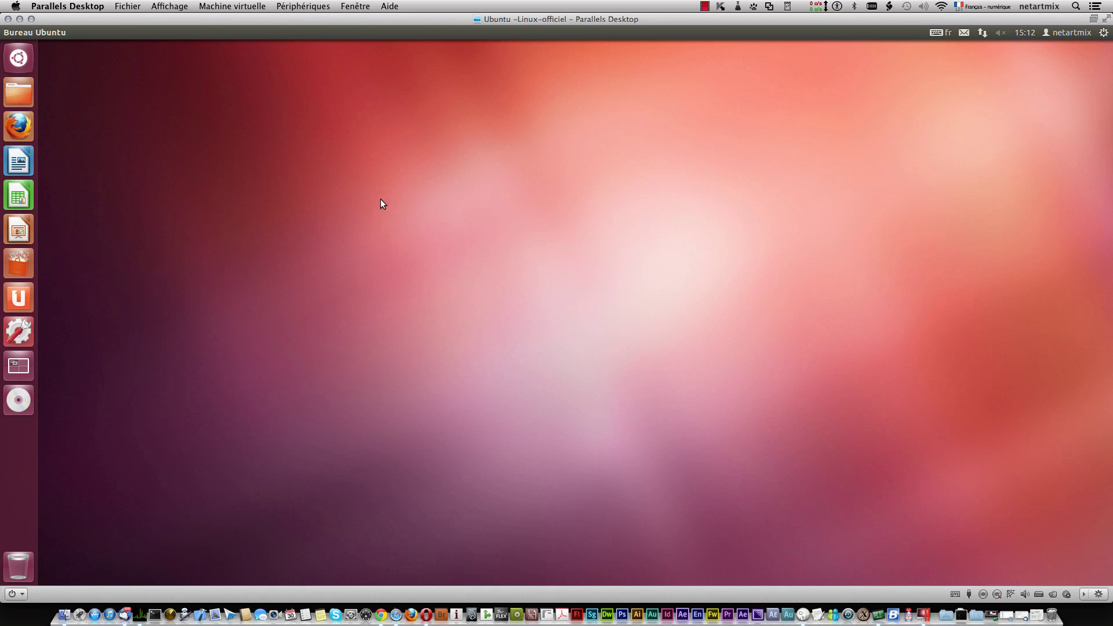
left_click(1103, 32)
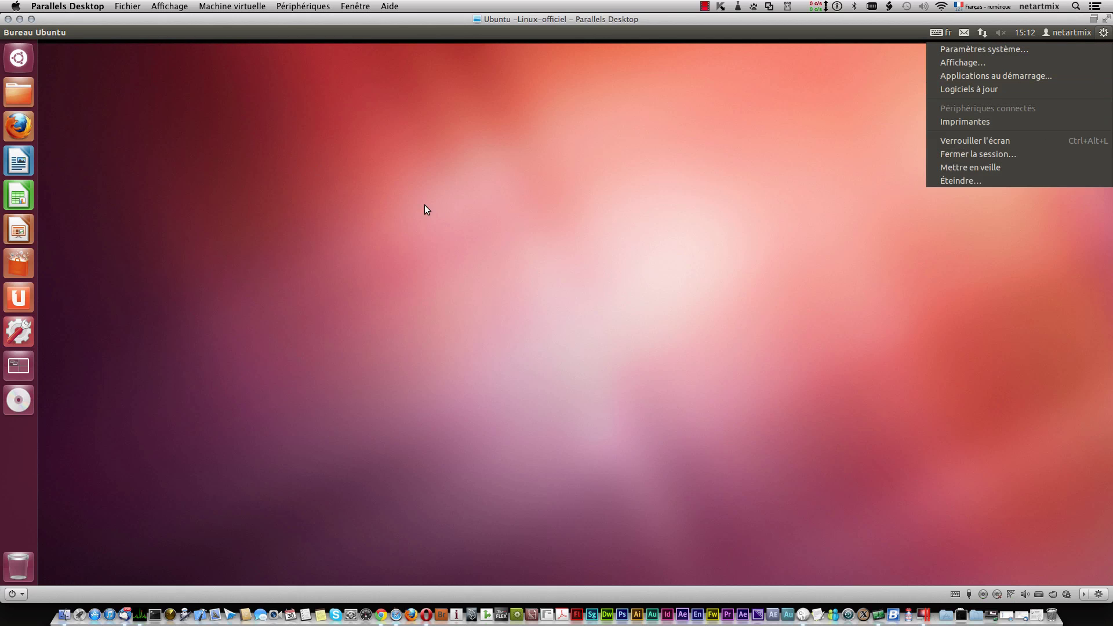
left_click(493, 185)
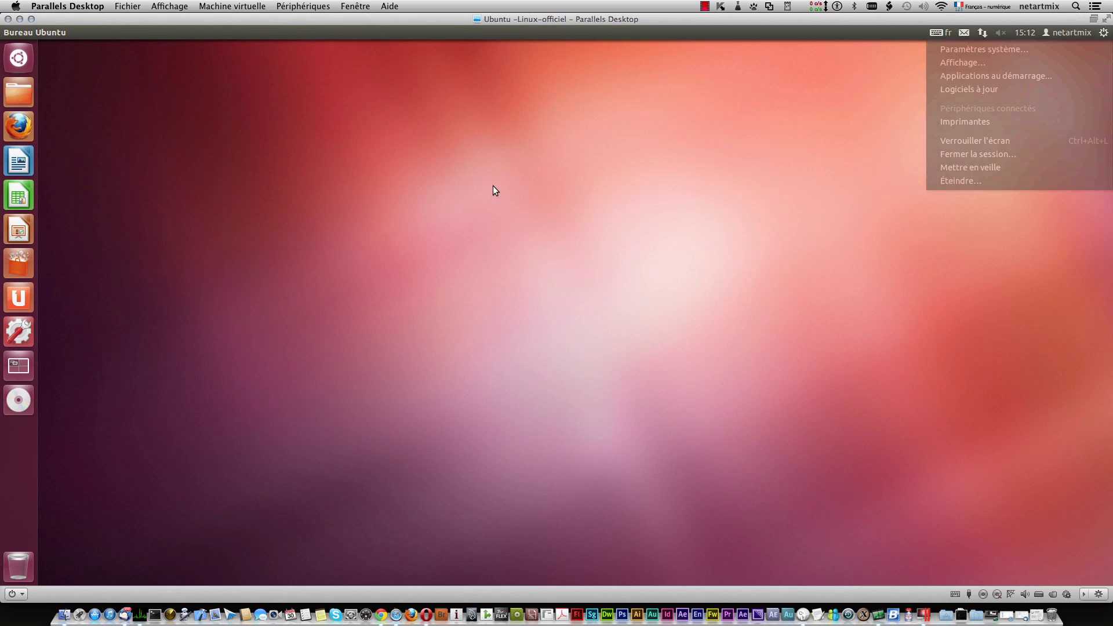
Step: Launch Terminal via the 'ter' search and become root with sudo su
left_click(18, 59)
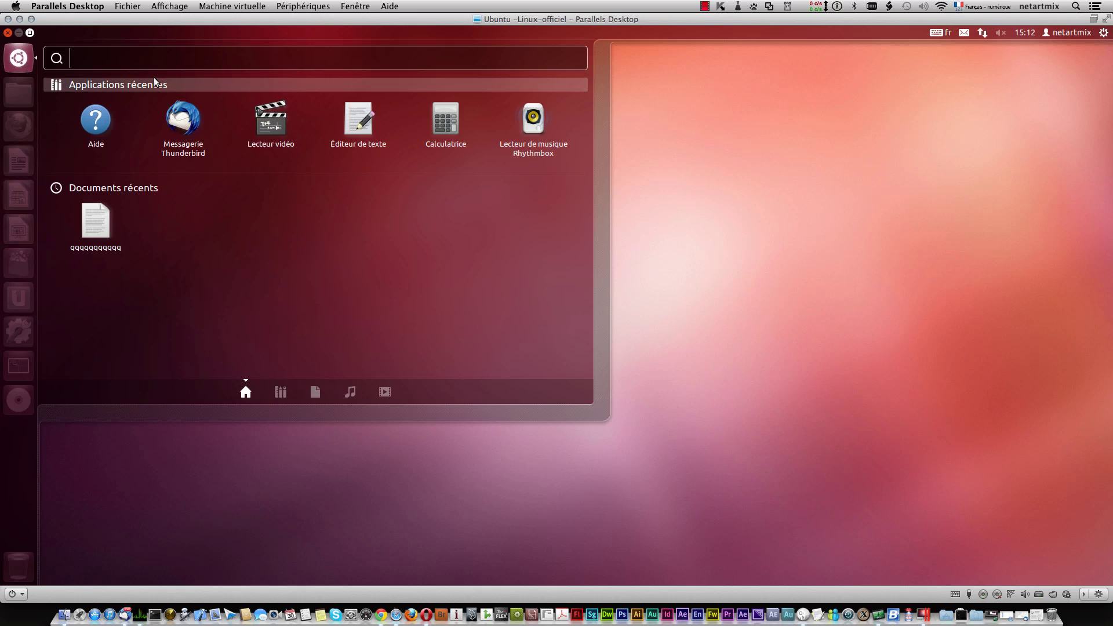
type("ter")
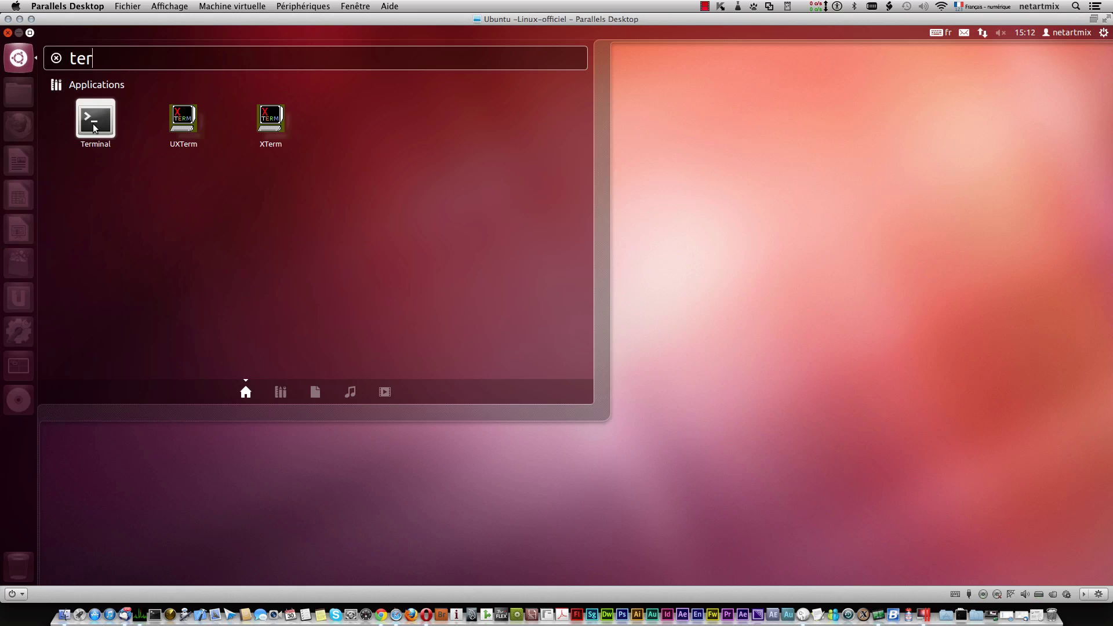
left_click(94, 124)
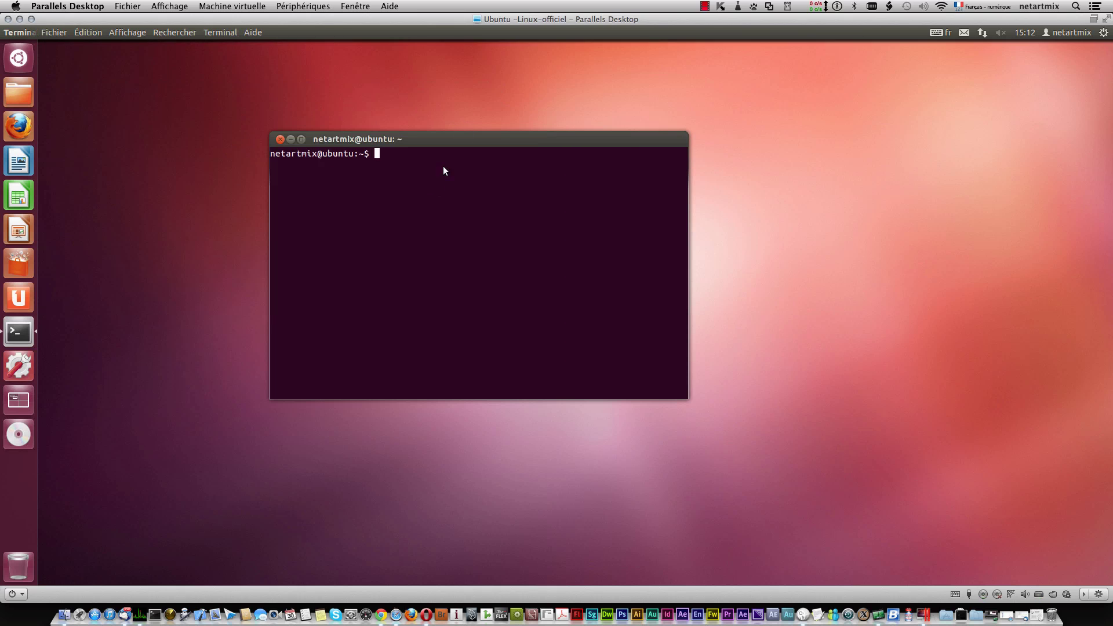
type("sudo su")
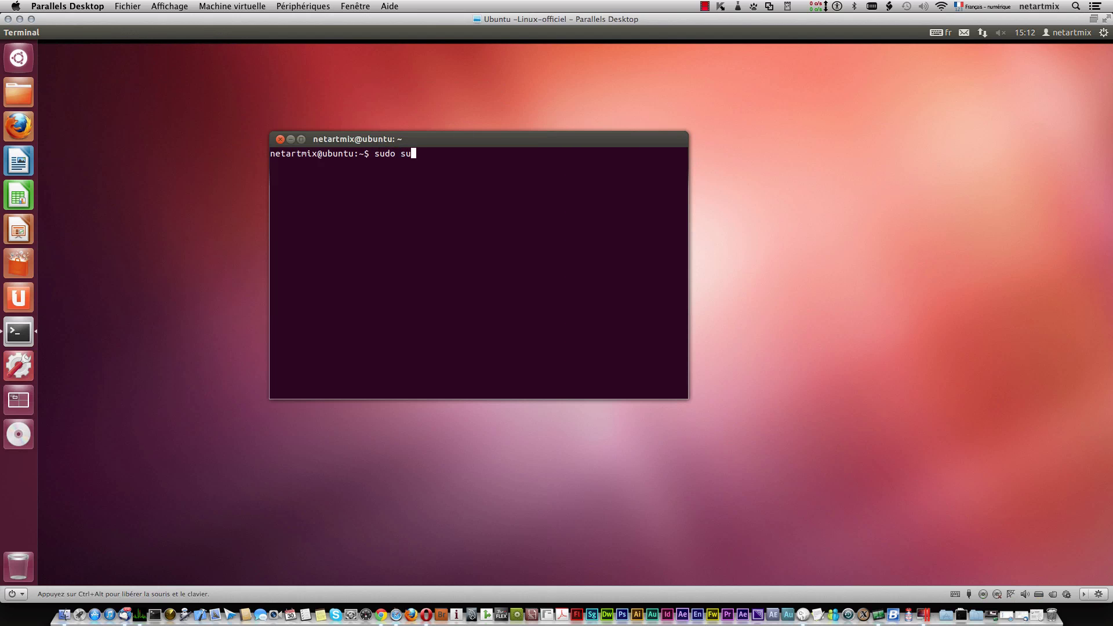
key("Return")
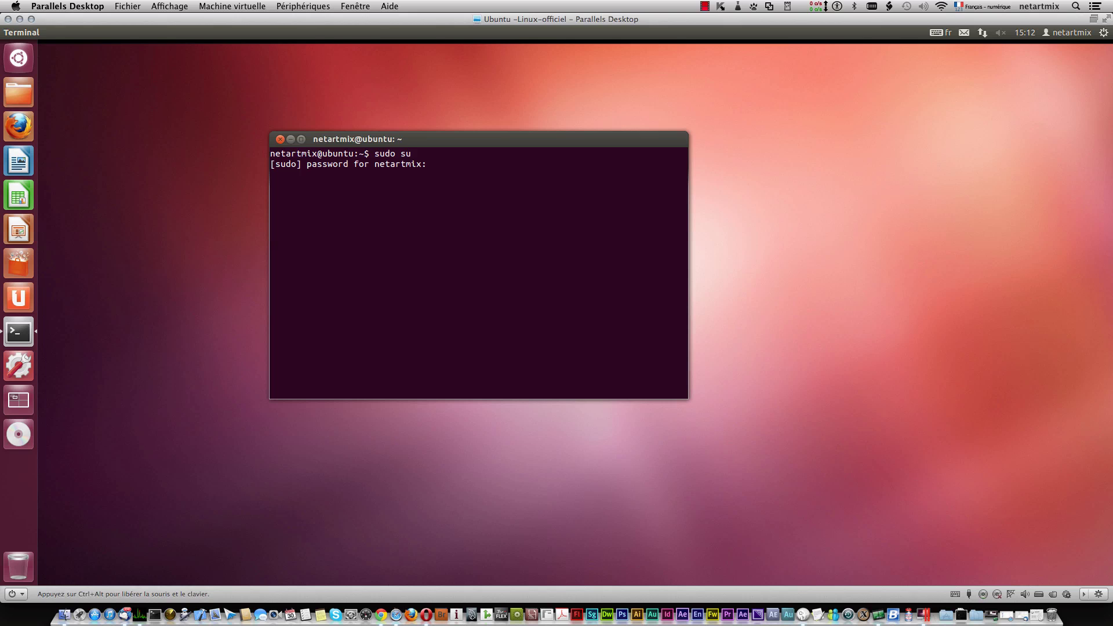
key("Return")
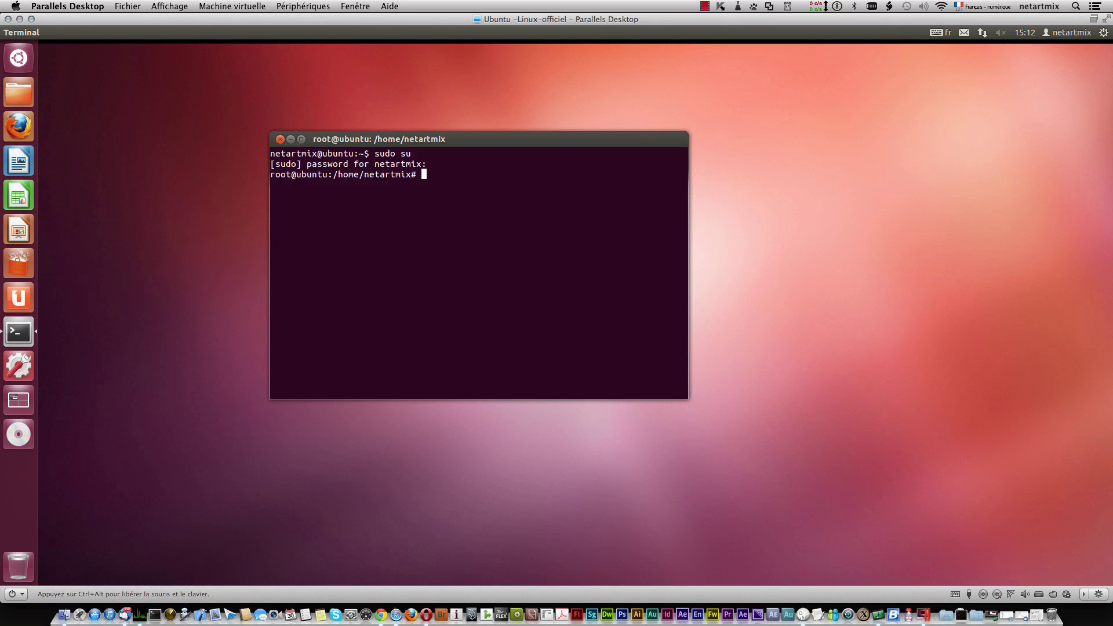
Step: Run apt-get update to refresh the package lists, moving the terminal window higher
type("apt-get ins")
type("ta")
key("BackSpace")
key("BackSpace")
key("BackSpace")
key("BackSpace")
key("BackSpace")
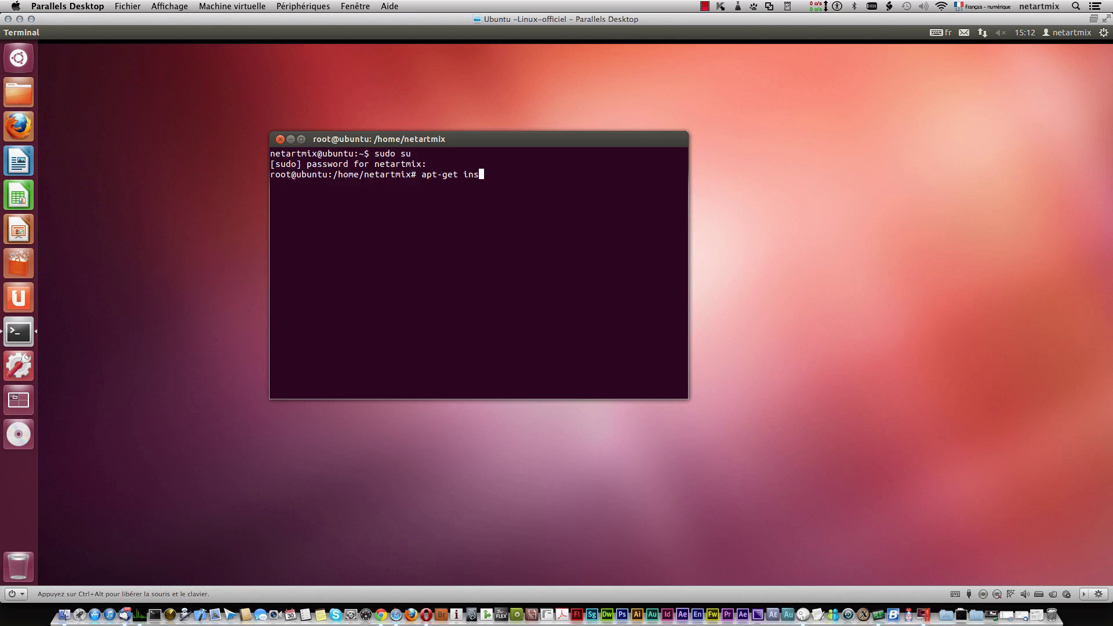
type("update")
key("Return")
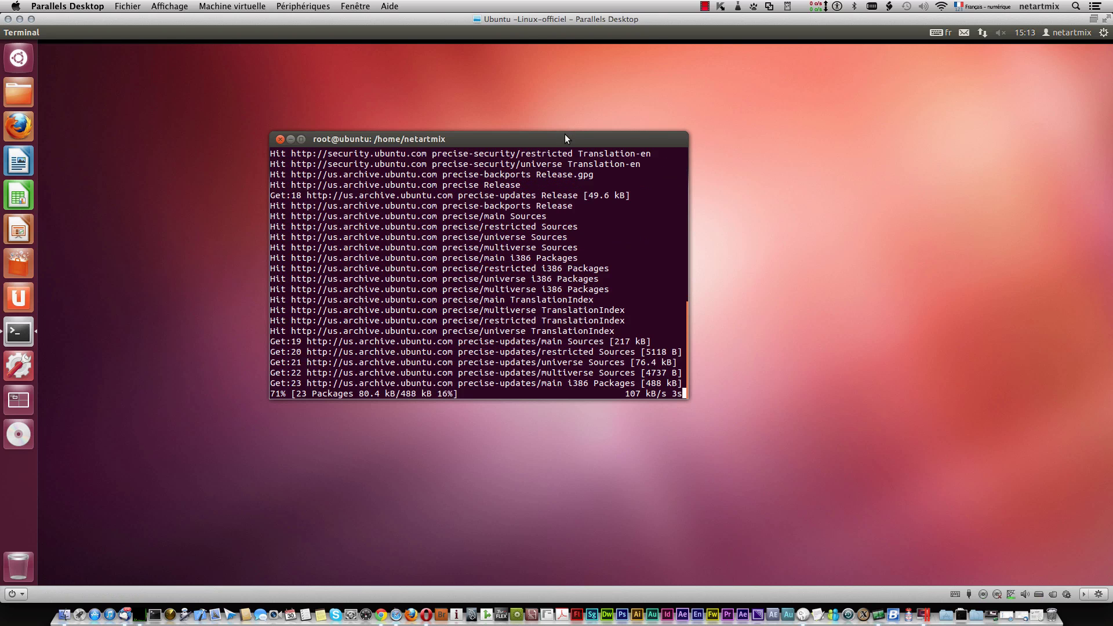
left_click_drag(565, 137, 516, 67)
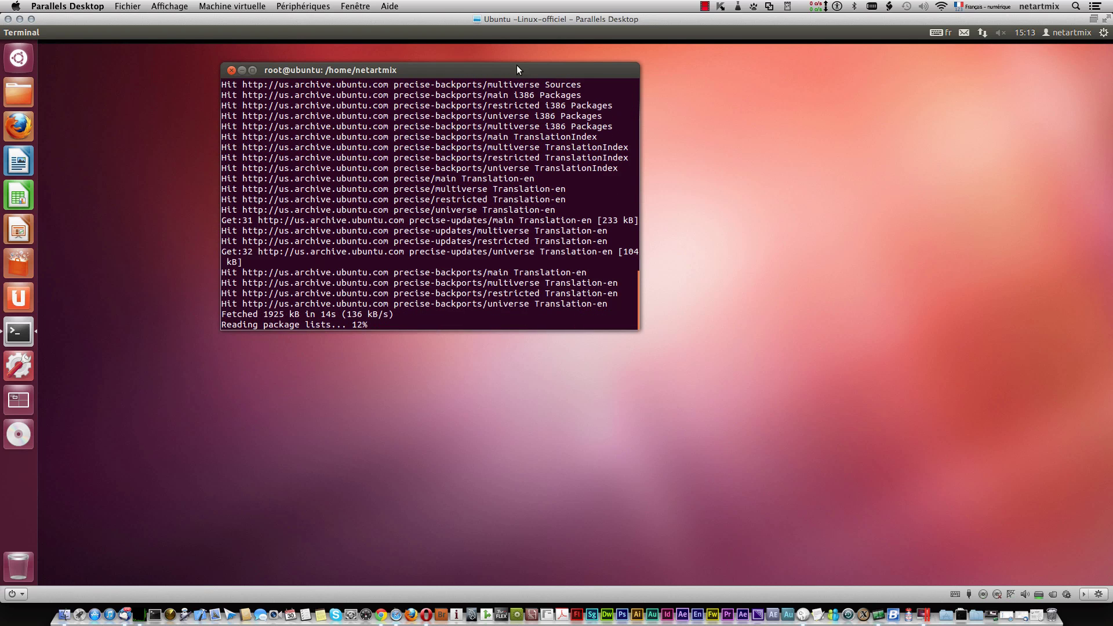
Step: Clear the terminal screen with the clear command
left_click(705, 6)
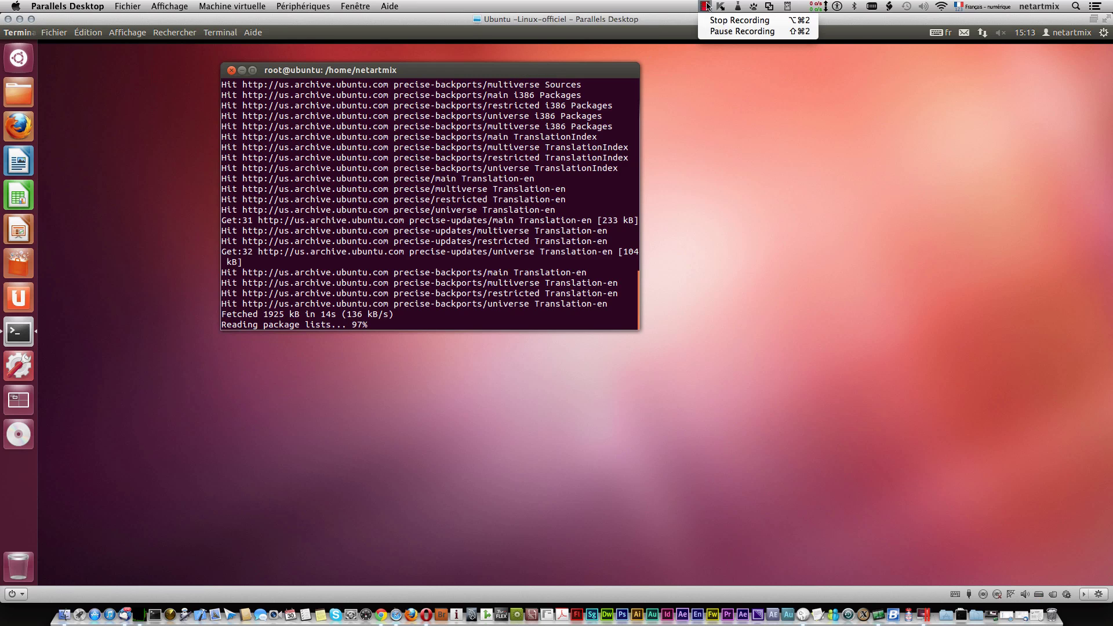
left_click(527, 318)
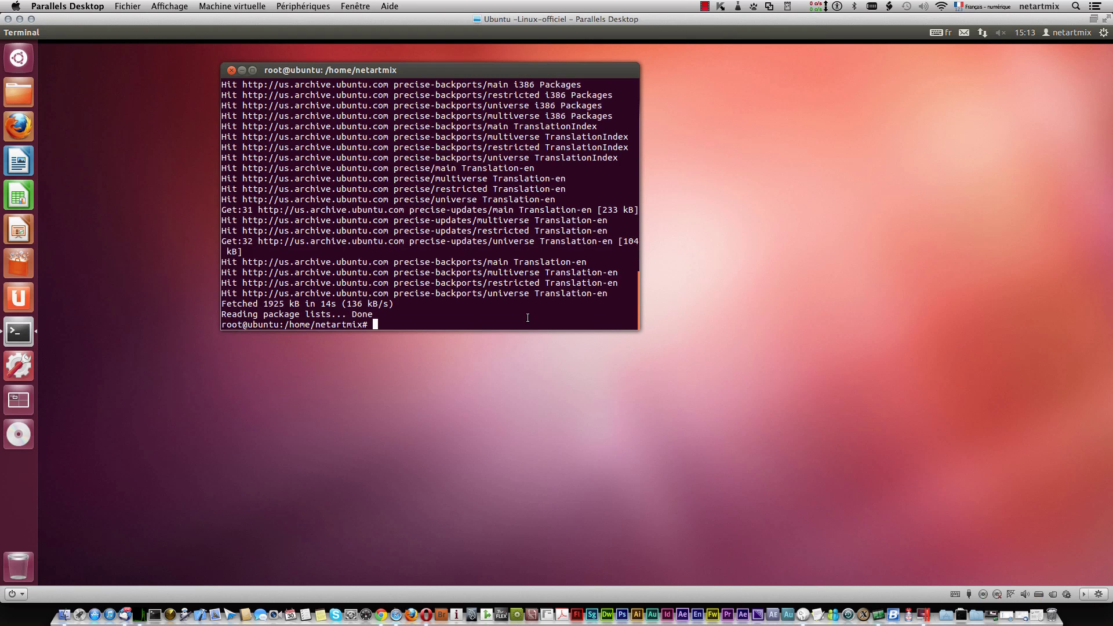
type("clear")
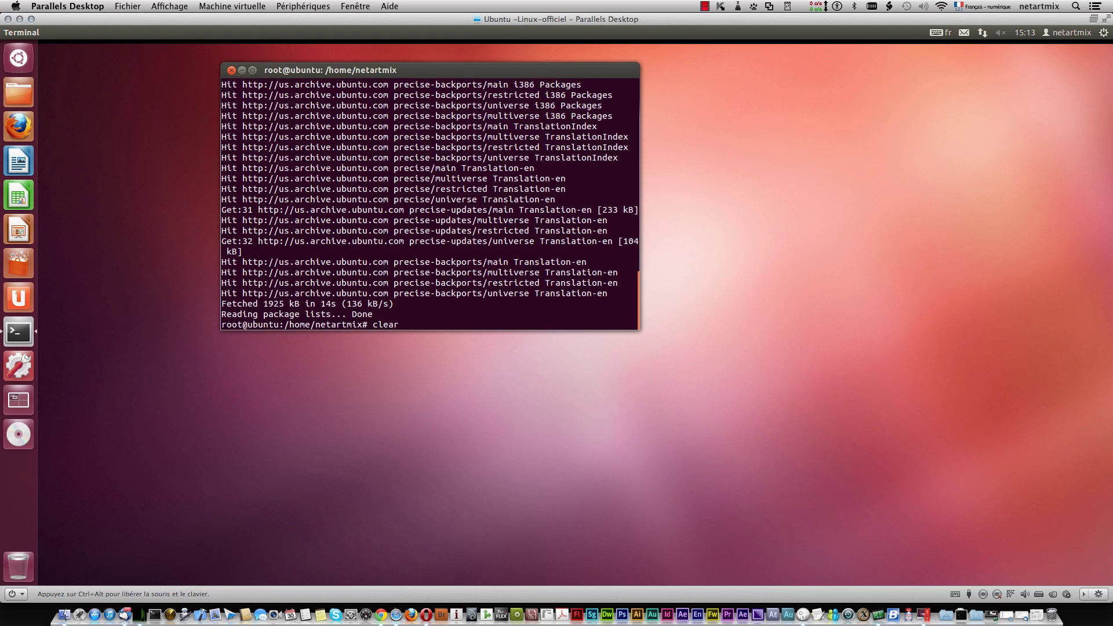
key("Return")
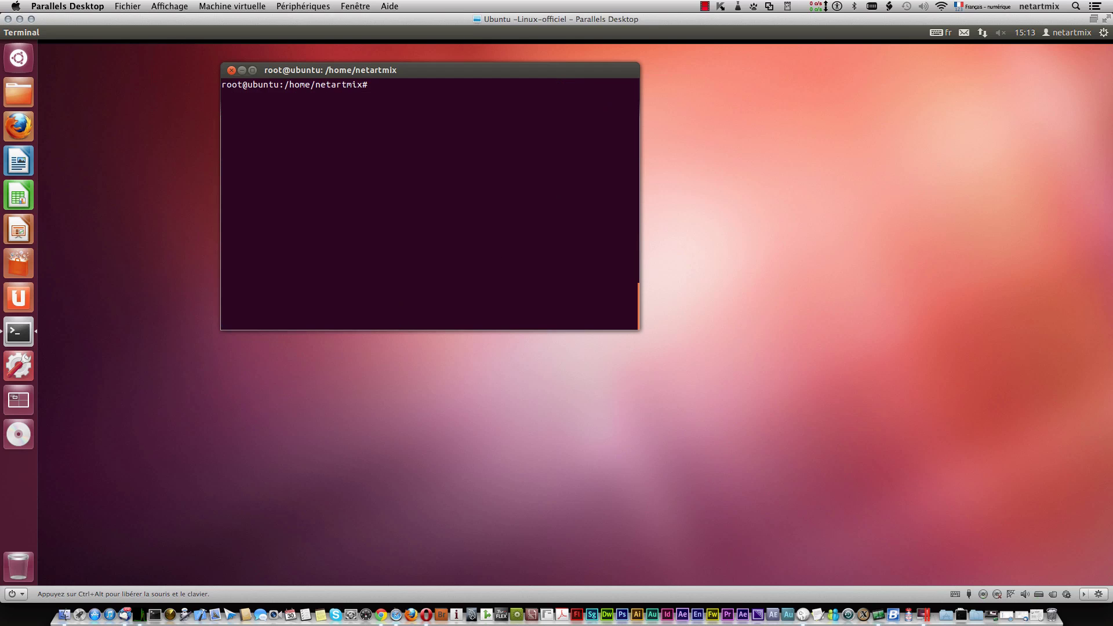
Step: Run apt-get upgrade and answer y to continue the package upgrade
type("apt-get upgrade")
key("Return")
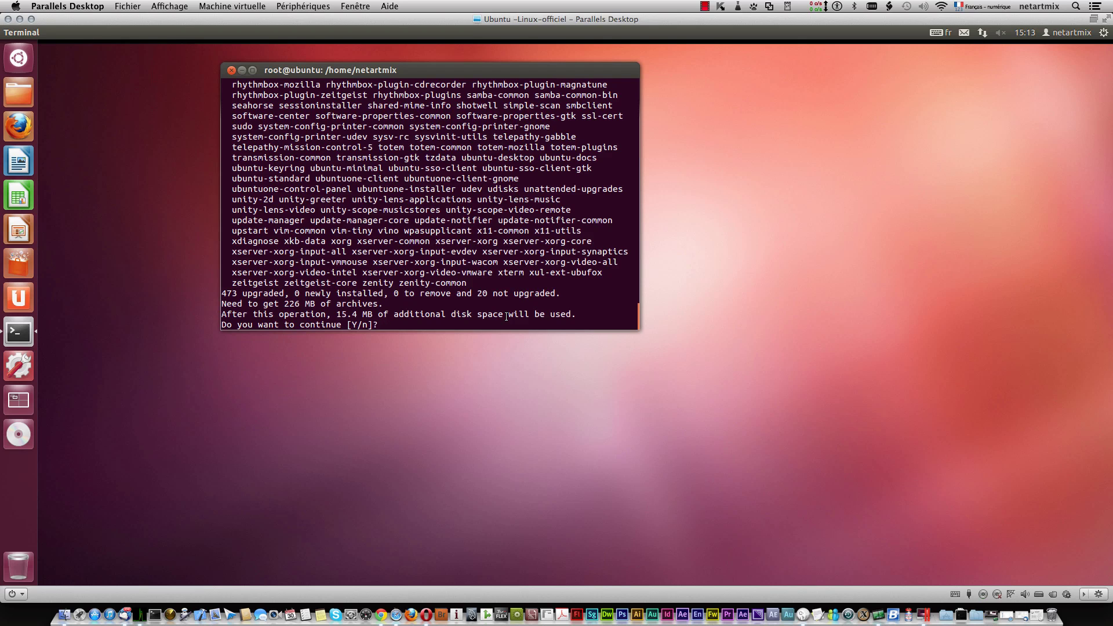
type("y")
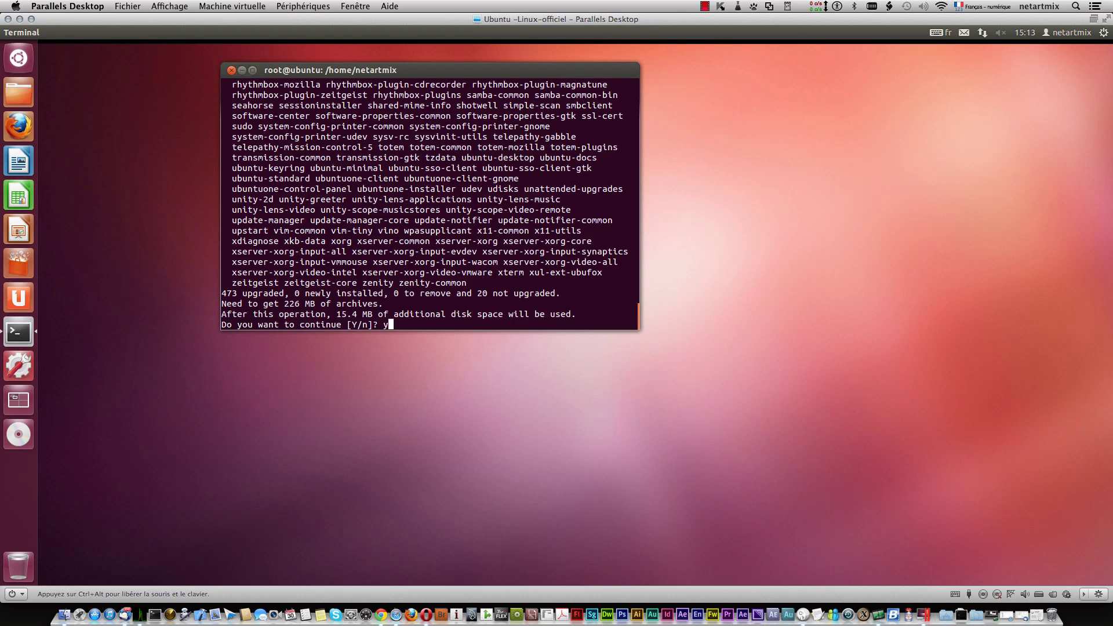
key("Return")
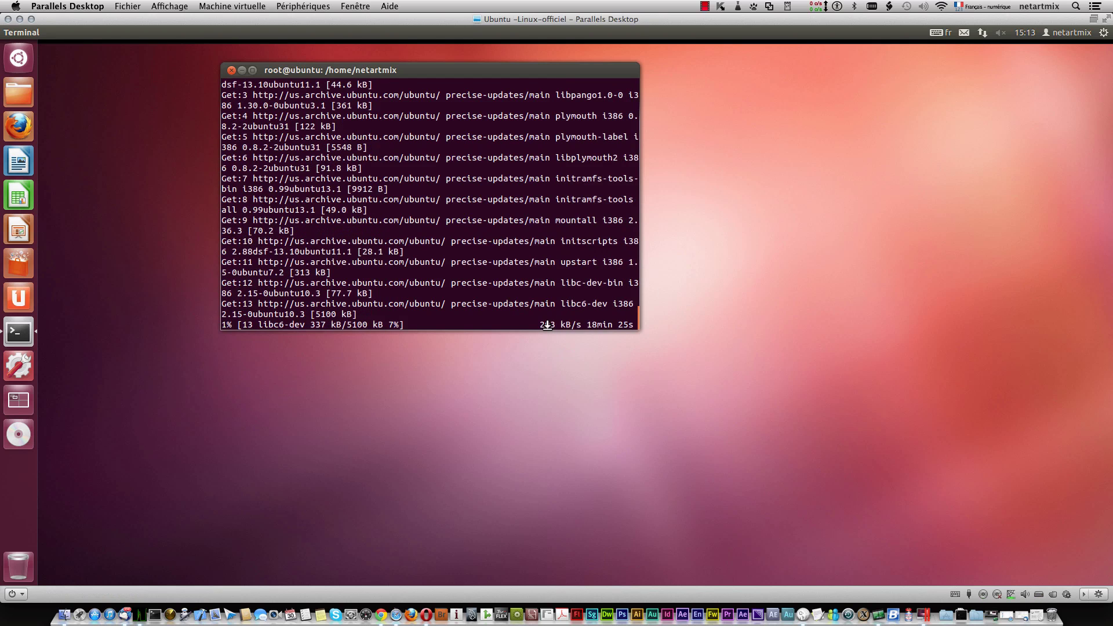
Step: Close the Terminal window once the upgrade finishes
left_click(706, 7)
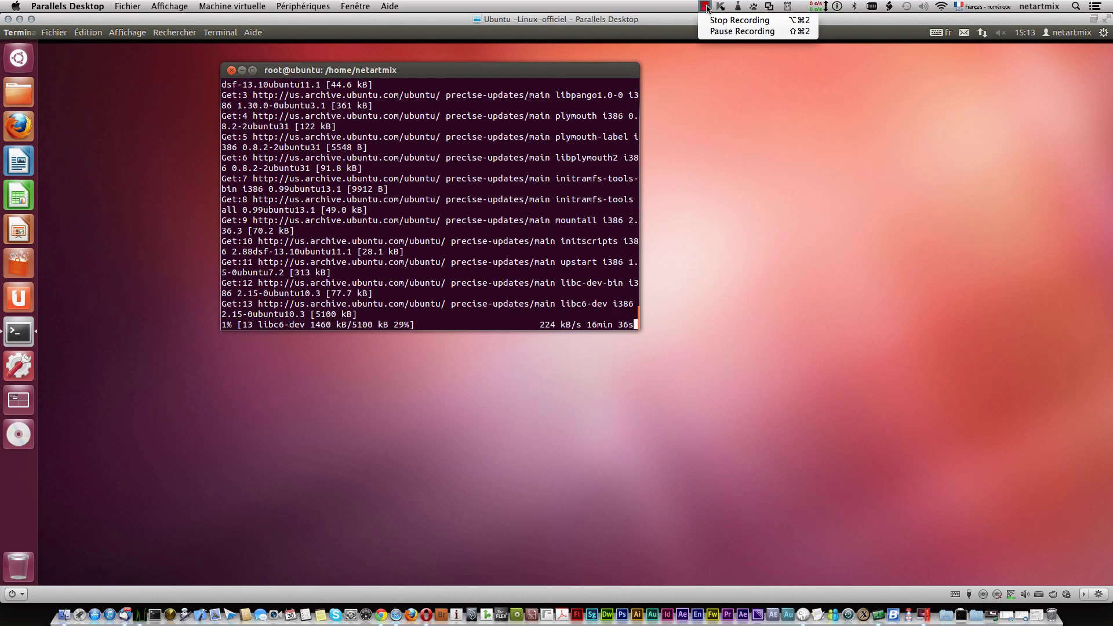
left_click(735, 32)
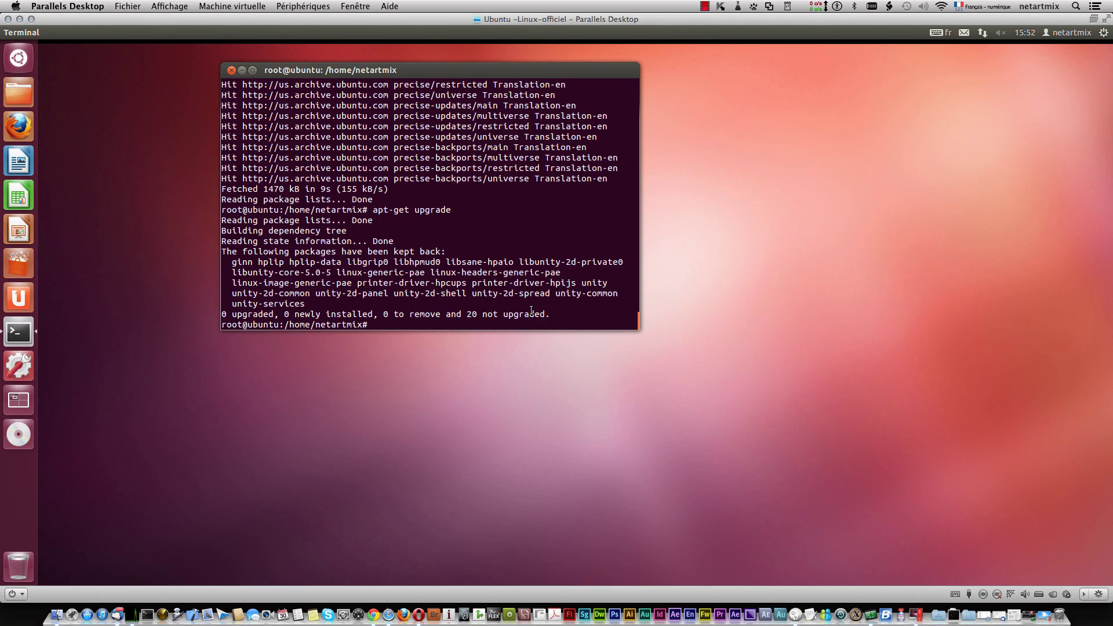
left_click(230, 70)
Step: Close the terminal and launch the Update Manager from the Ubuntu session menu
left_click(548, 240)
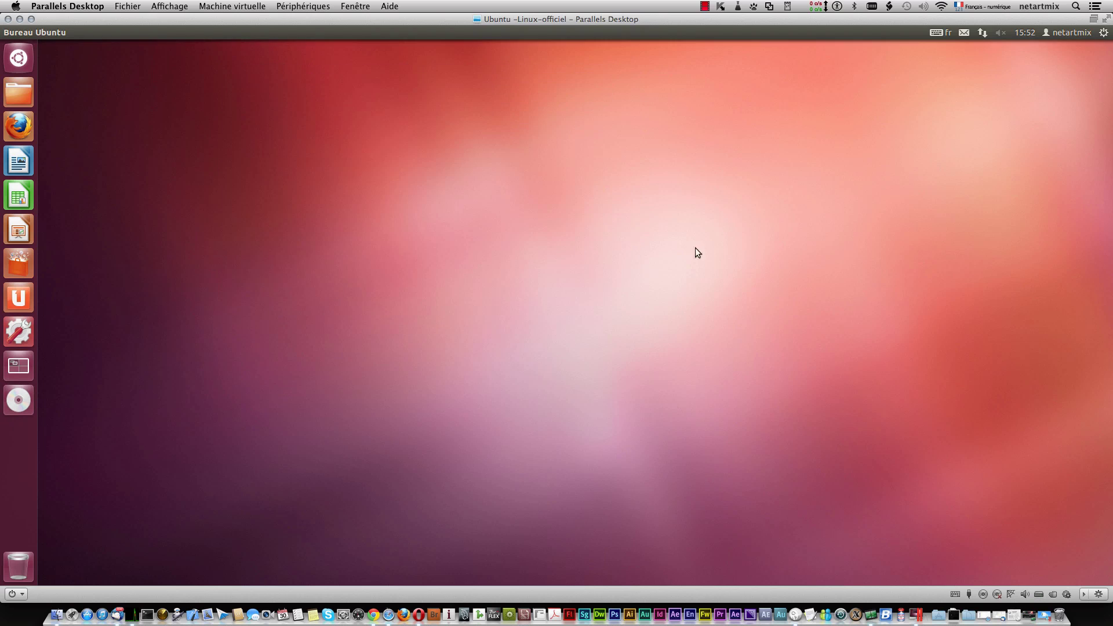
left_click(1102, 33)
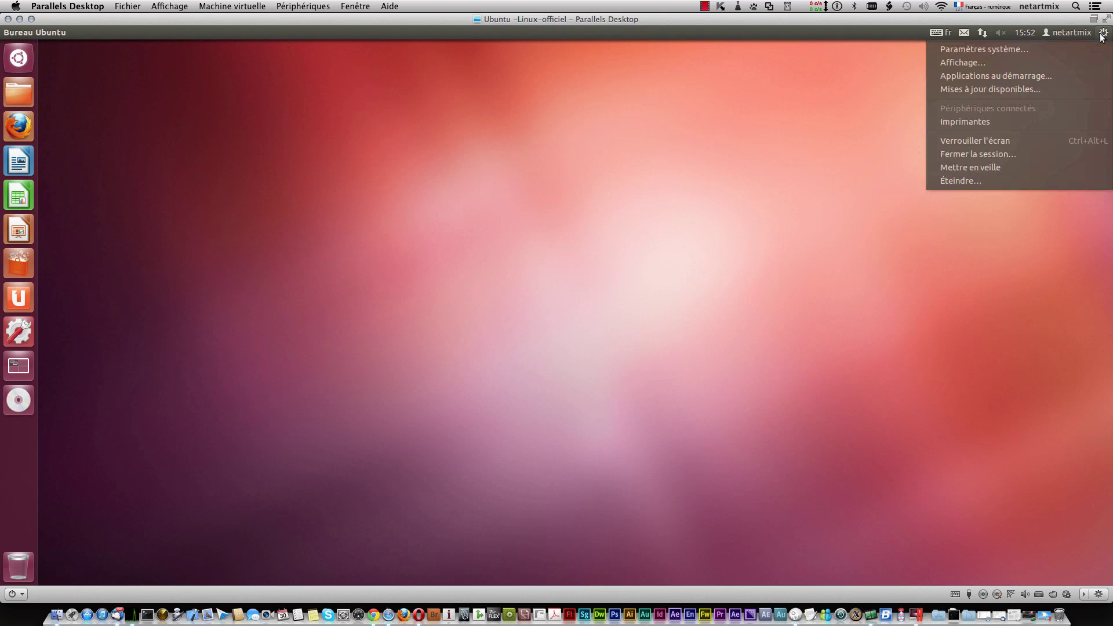
left_click(1008, 86)
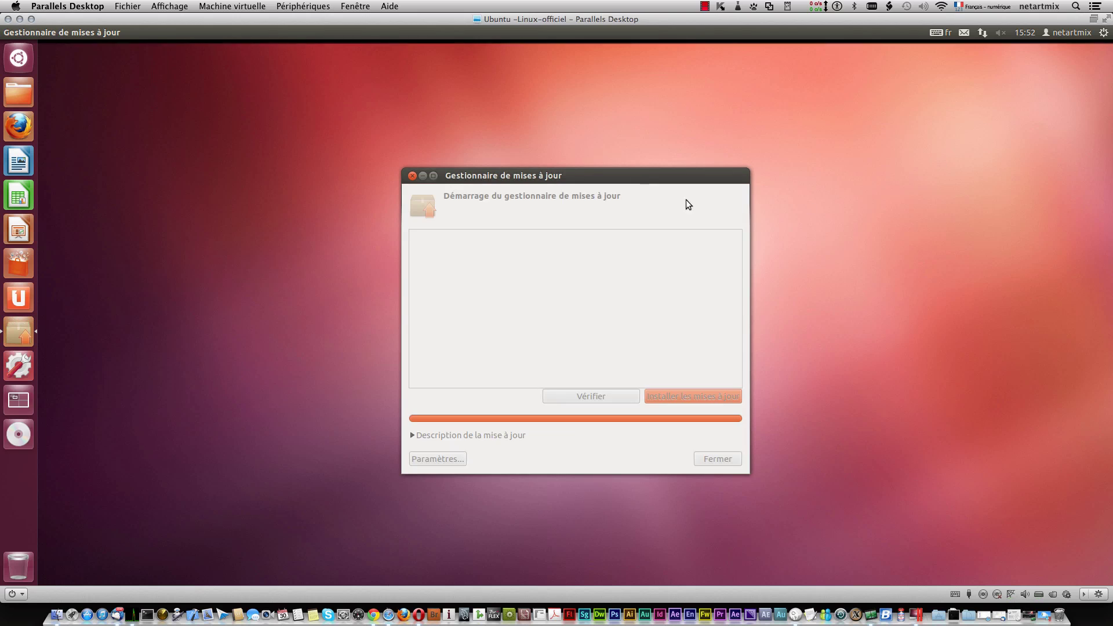
left_click_drag(569, 173, 450, 131)
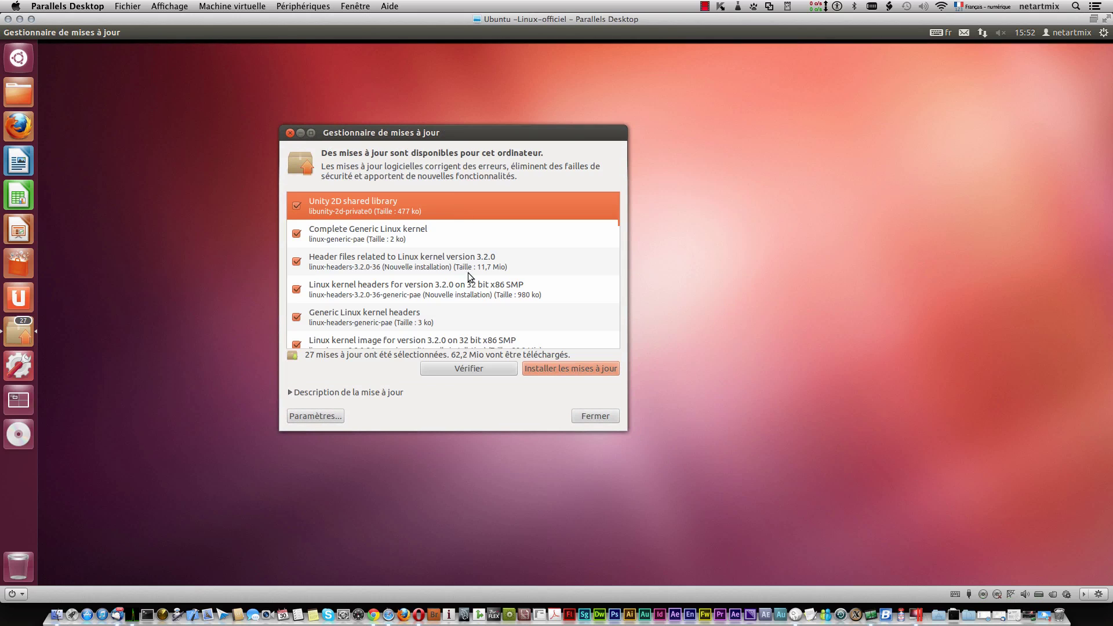
Step: Install the 27 available updates, authorising with the account password, then restart the guest
left_click(590, 370)
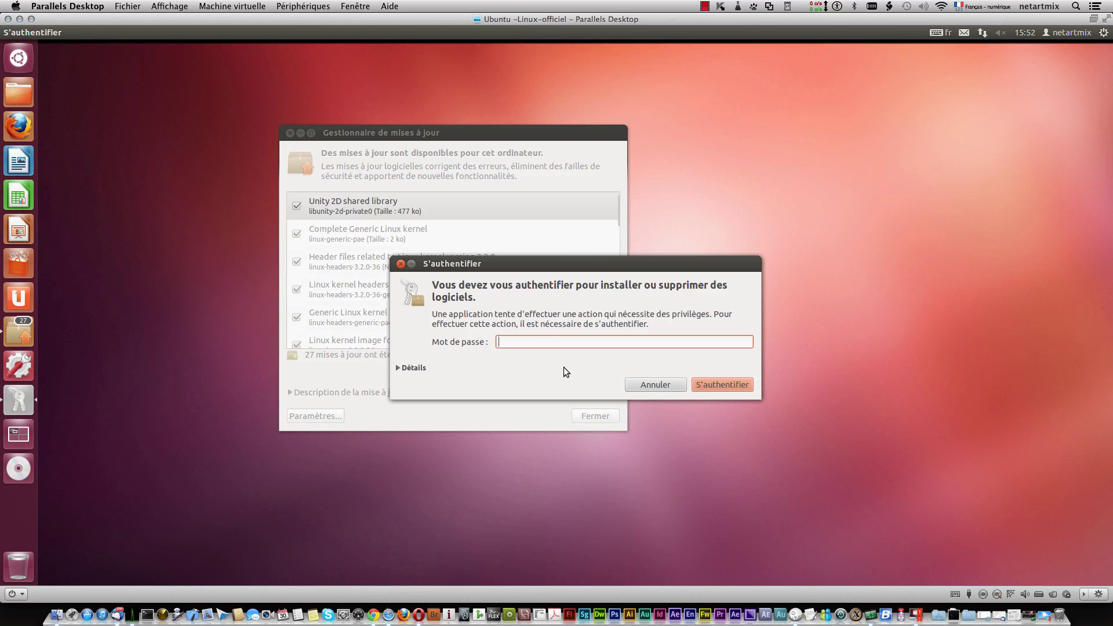
type("•••")
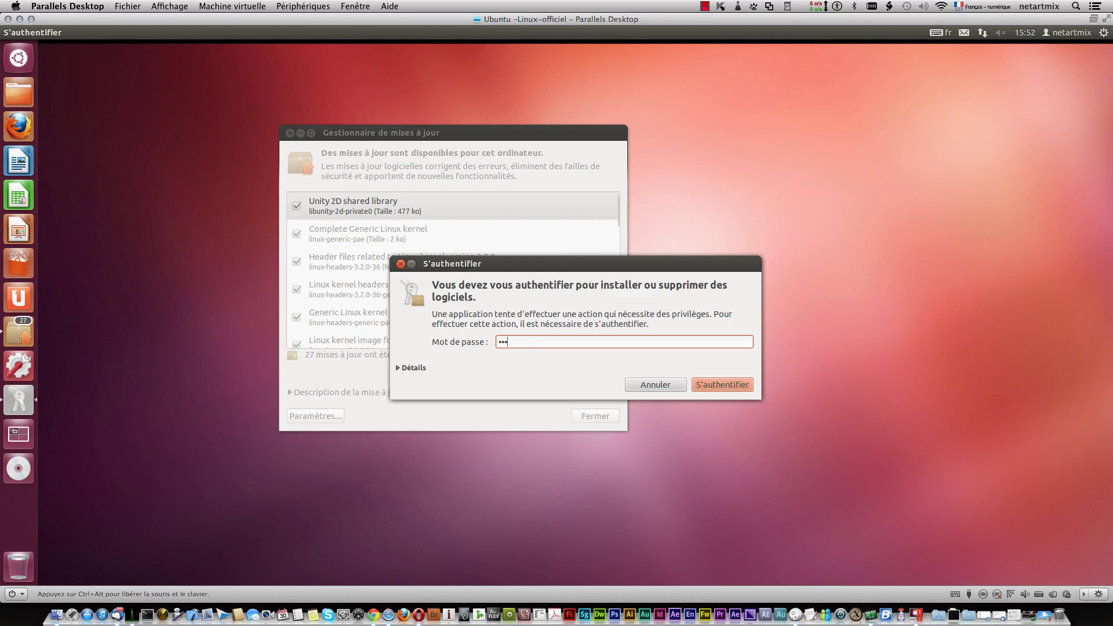
key("Return")
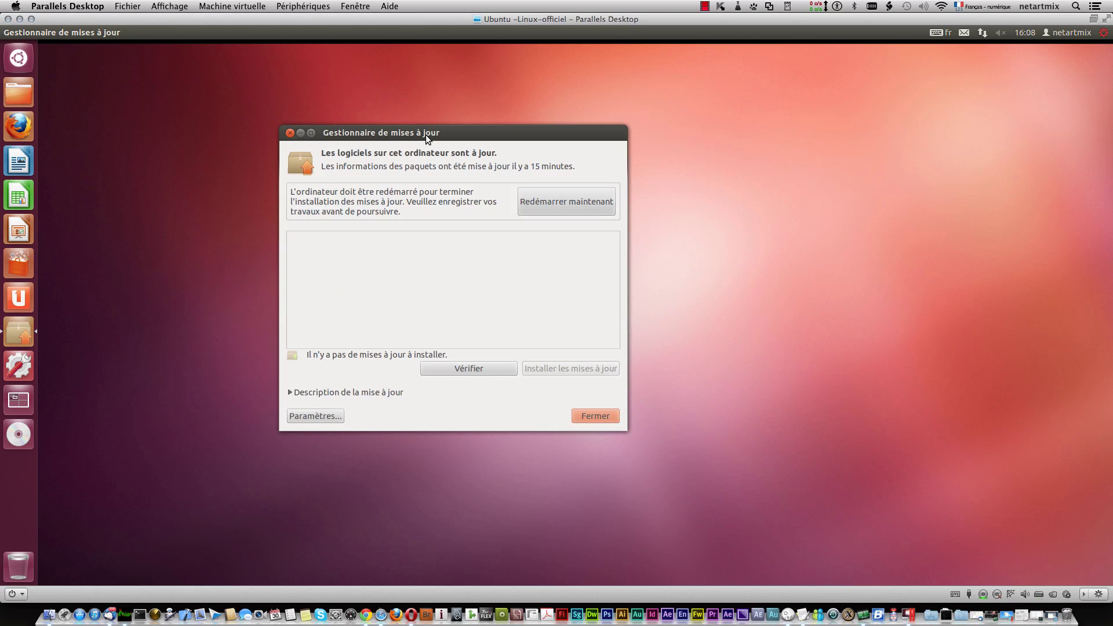
left_click(573, 204)
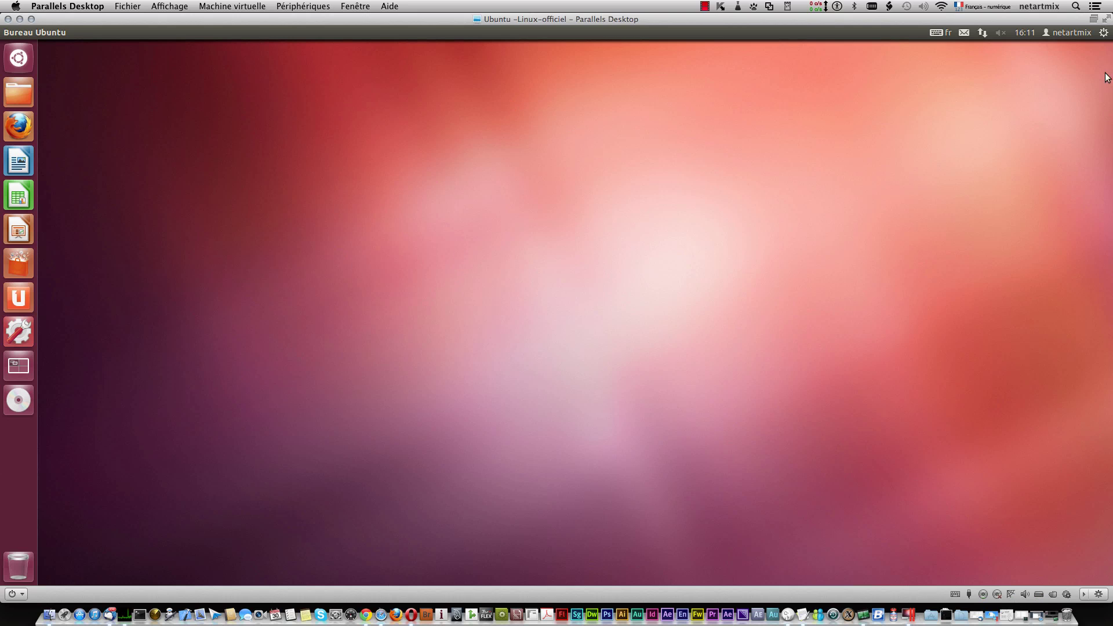
Step: Shut down the Ubuntu -Linux-officiel guest with the session menu's Éteindre command
left_click(1102, 33)
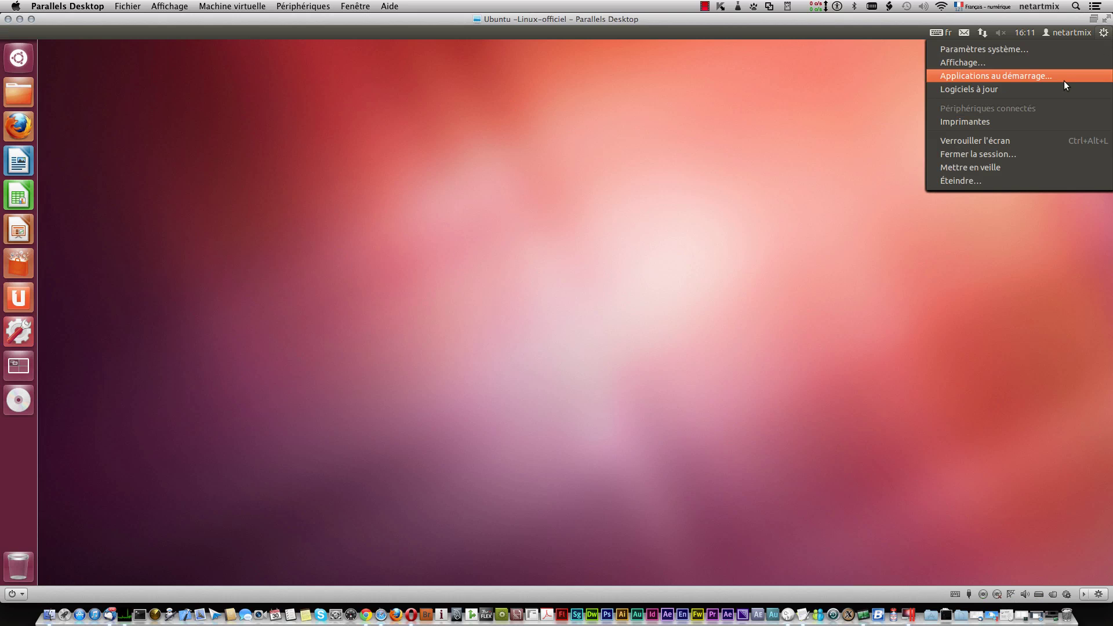
left_click(586, 204)
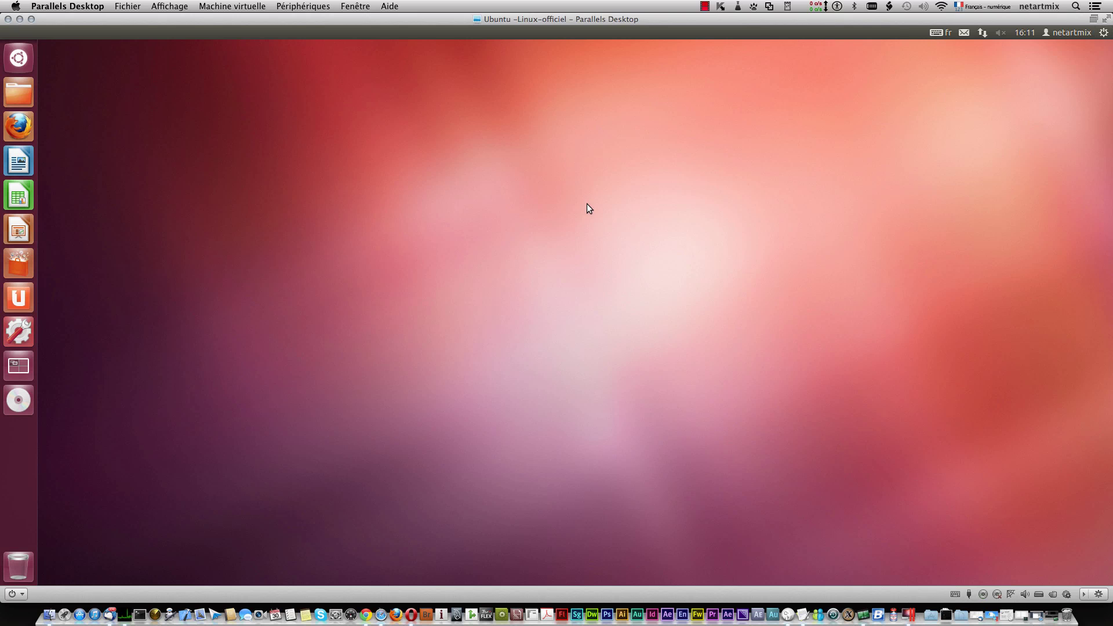
left_click(1102, 33)
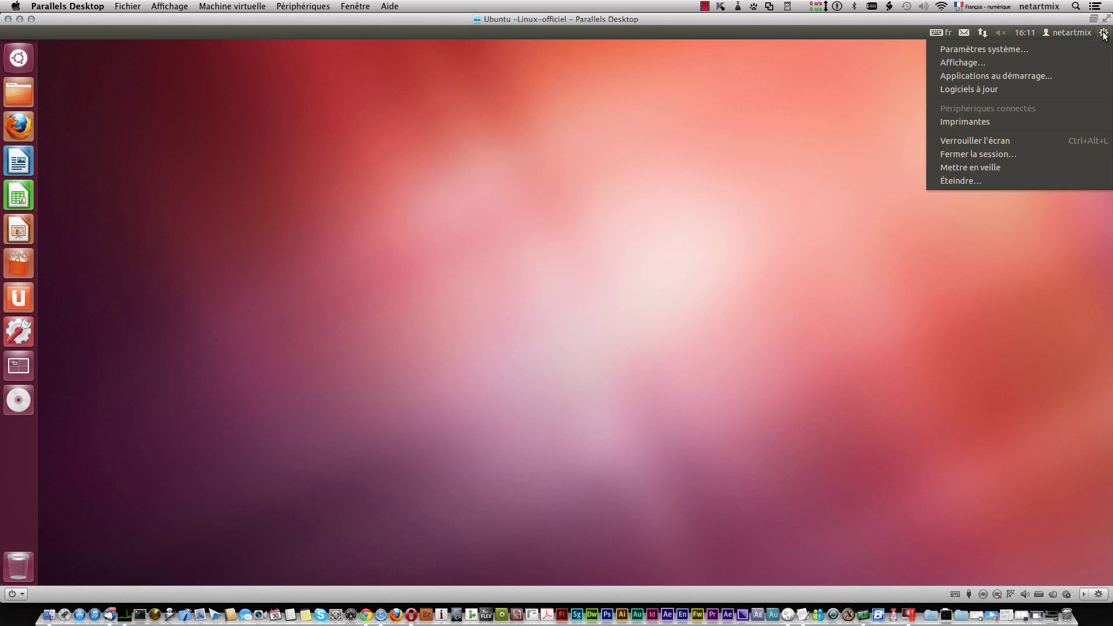
left_click(1017, 182)
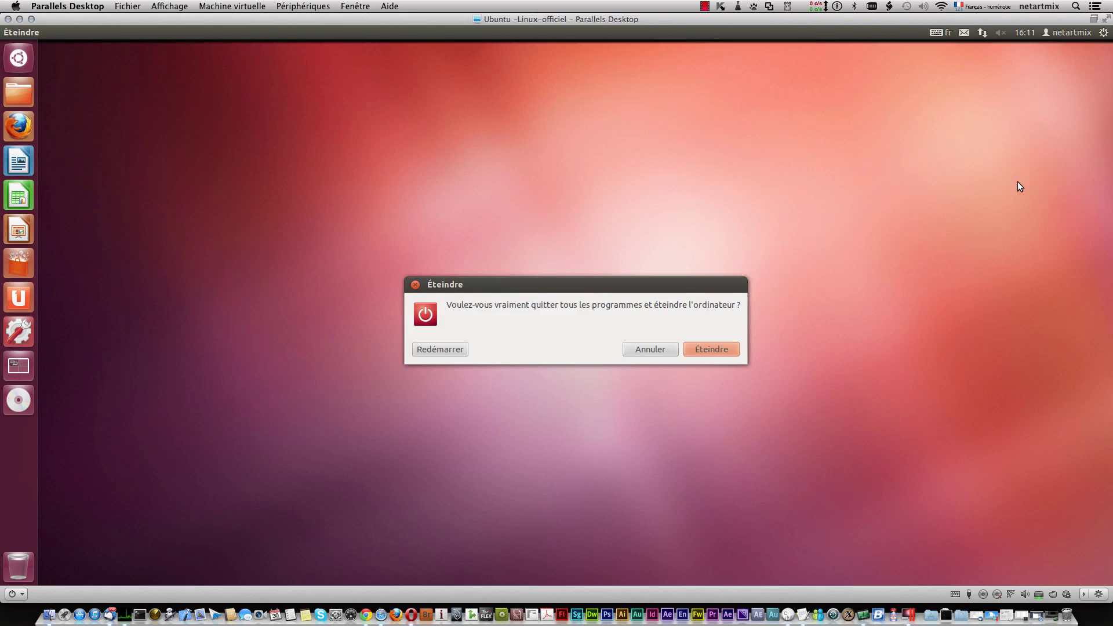
left_click(729, 351)
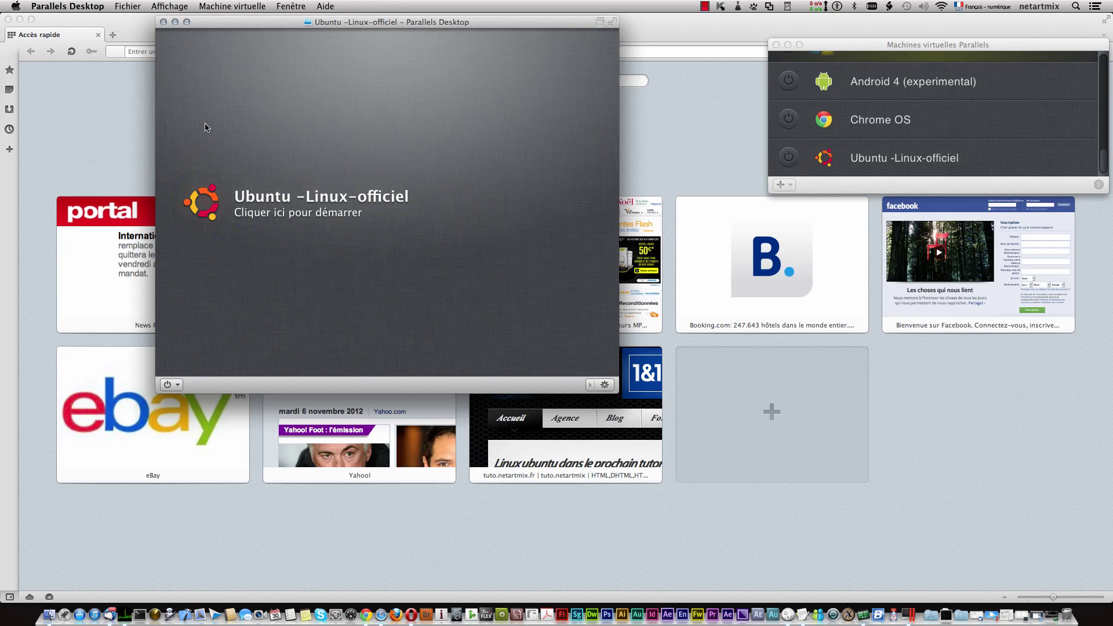
Step: Clone the virtual machine with Fichier > Cloner…, renaming it 'Ubuntu -Linux-officiel-clone1' without the 'Copie de' prefix
left_click(127, 7)
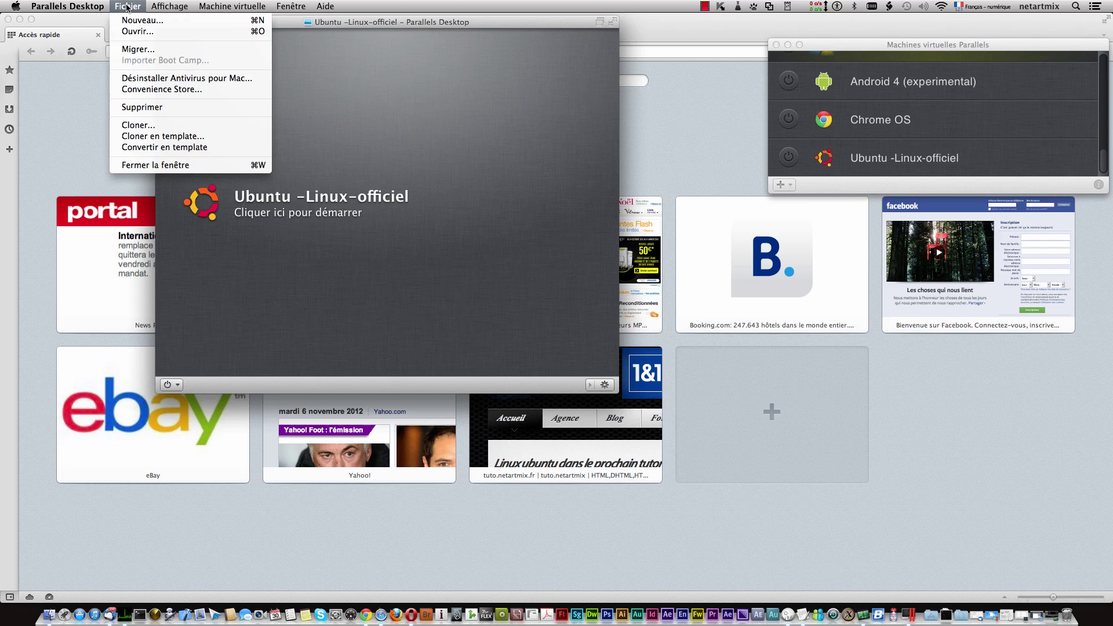
left_click(168, 124)
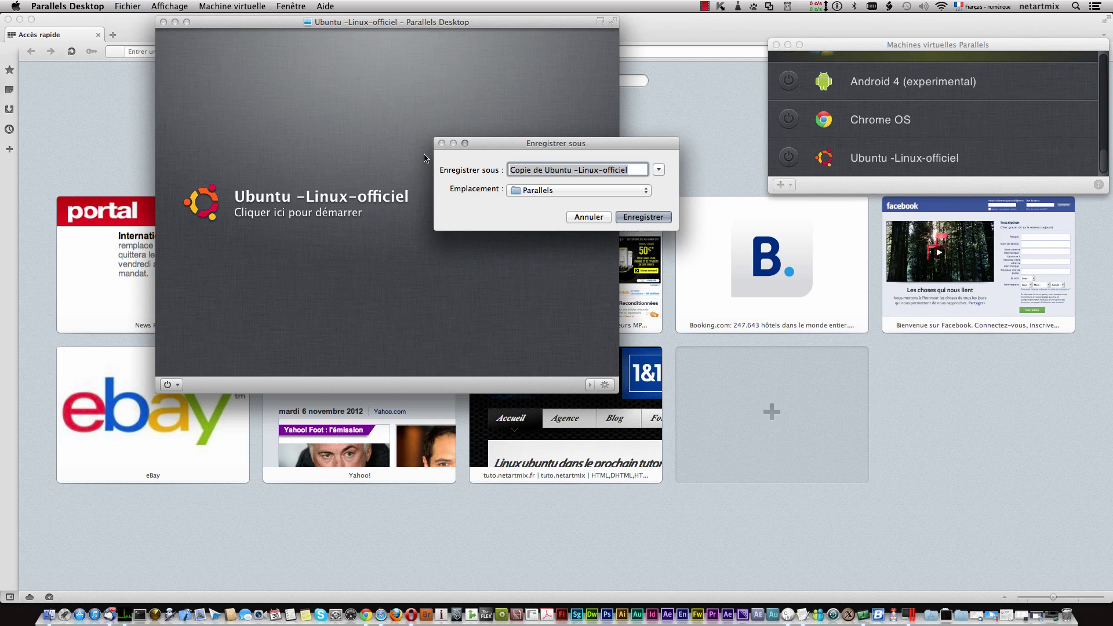
left_click(633, 173)
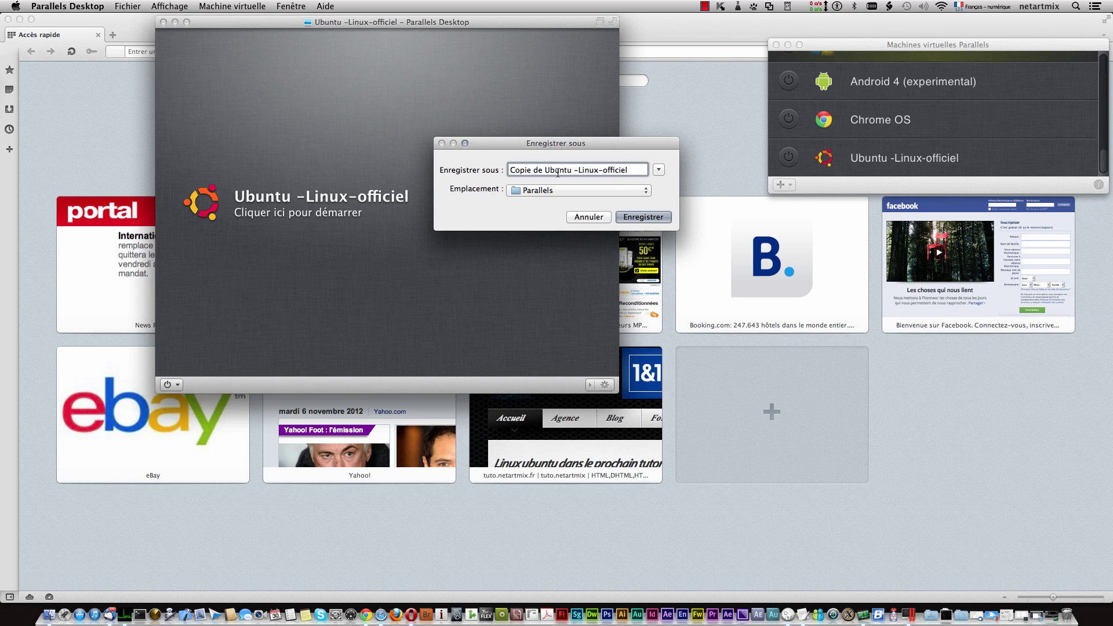
left_click_drag(545, 170, 486, 169)
key("BackSpace")
type("clone1")
left_click(636, 218)
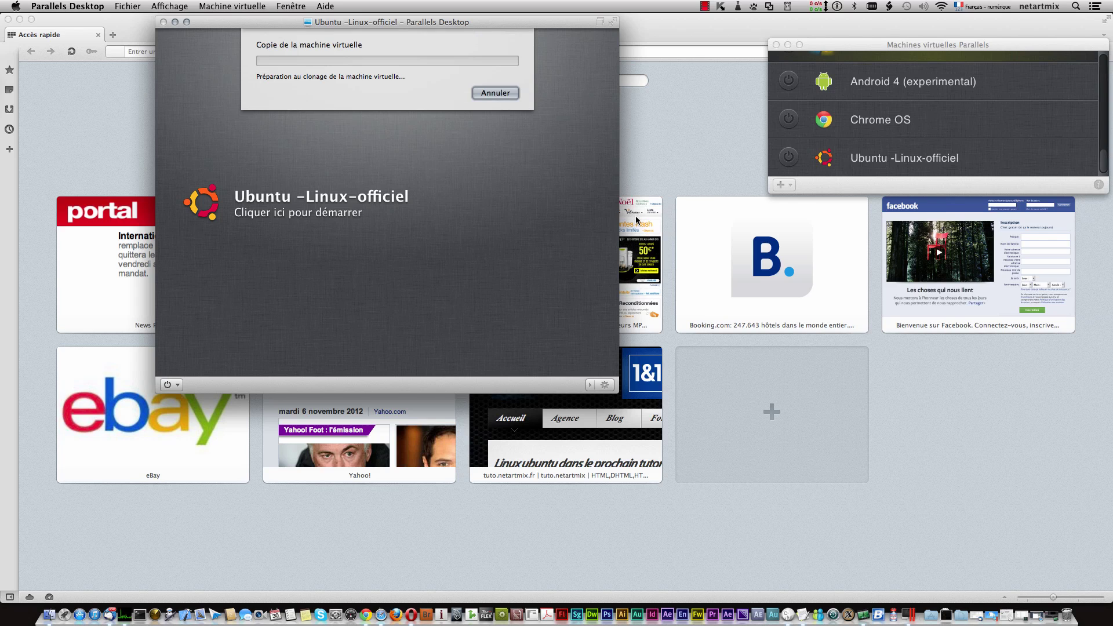